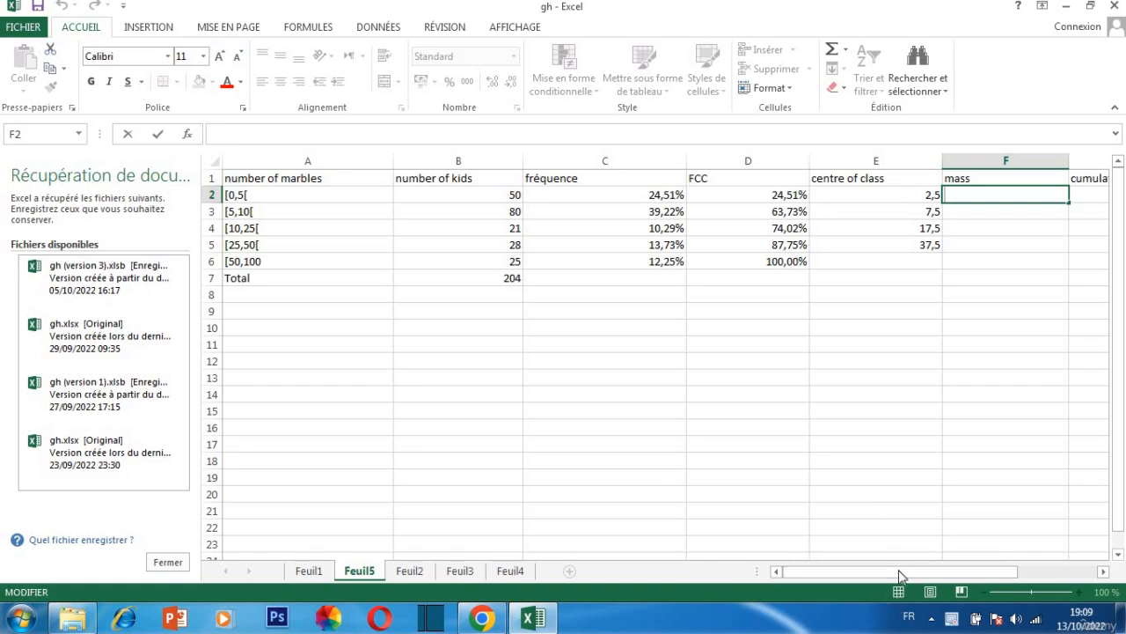
# Calculate the mass column by entering =B2*E2 in F2 and filling the formula down to F5
pyautogui.moveTo(898, 569); pyautogui.dragTo(972, 563)
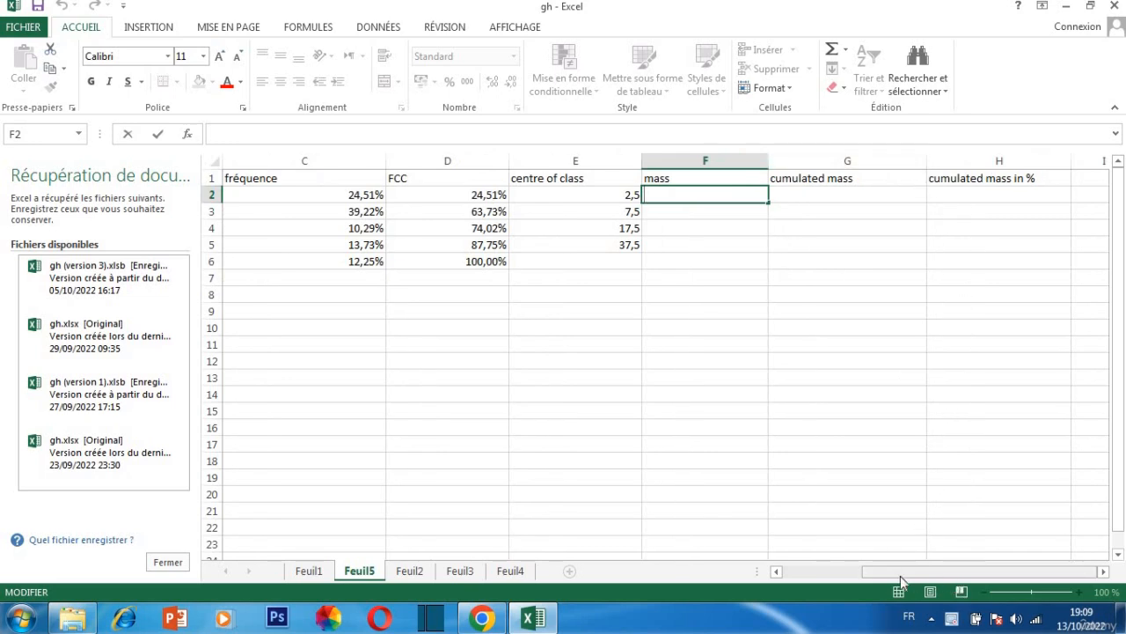
pyautogui.moveTo(900, 576); pyautogui.dragTo(896, 575)
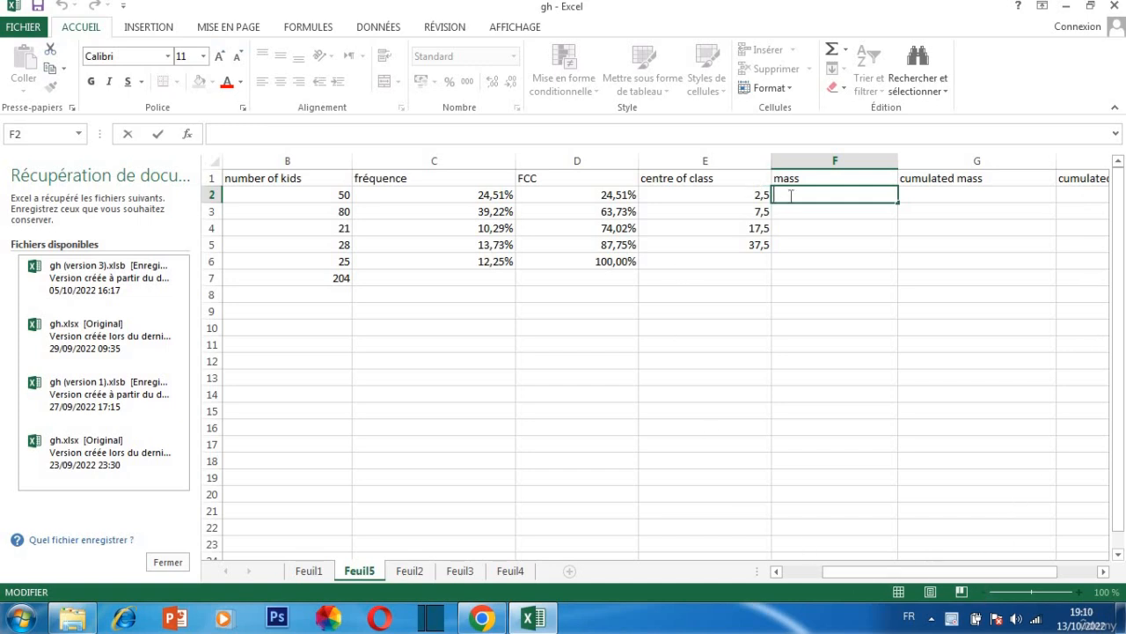
pyautogui.write('=')
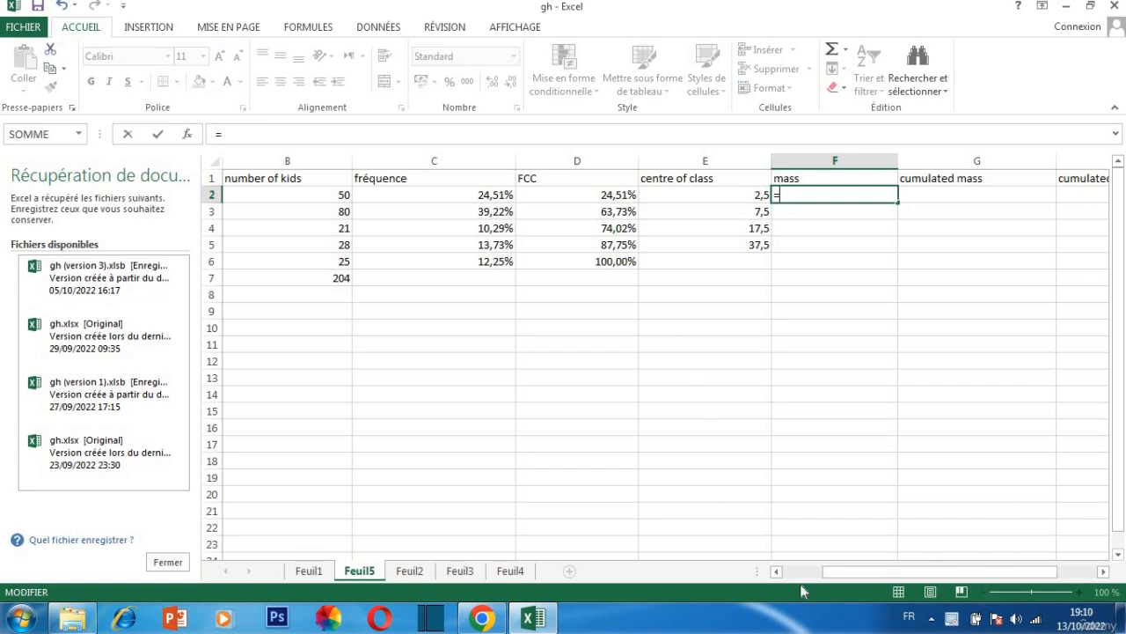
pyautogui.moveTo(841, 579); pyautogui.dragTo(776, 570)
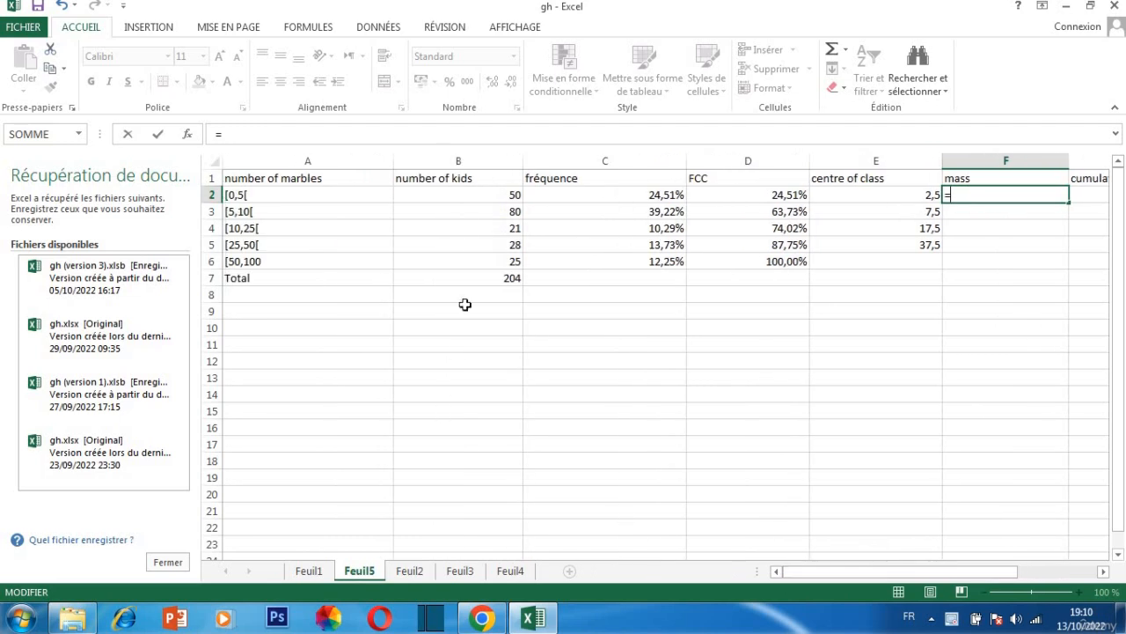
pyautogui.click(486, 197)
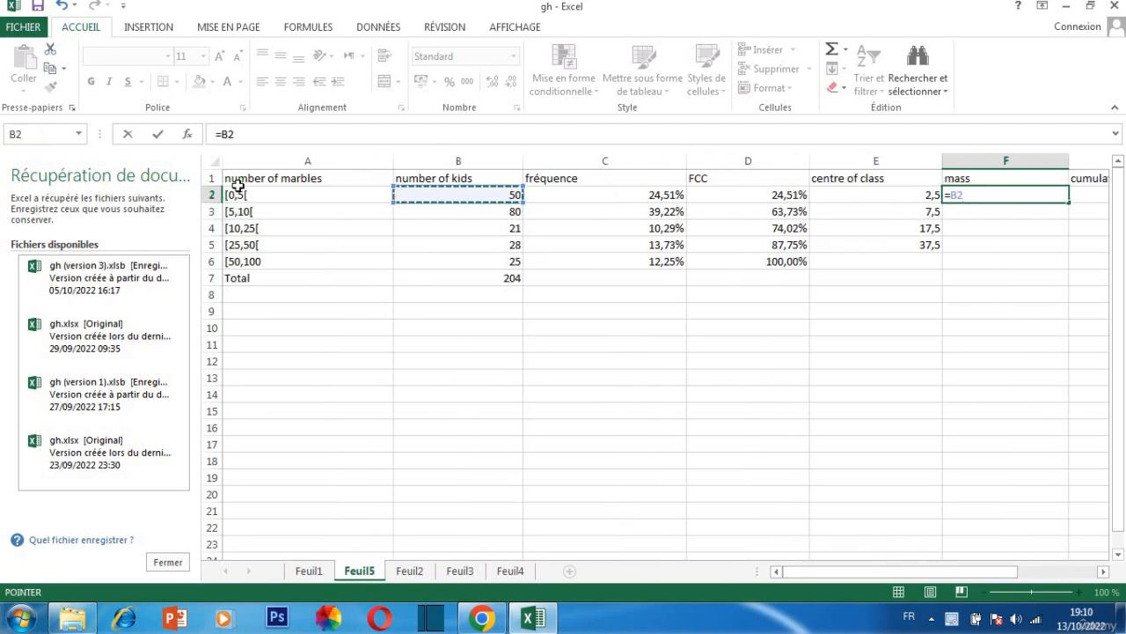
pyautogui.write('*')
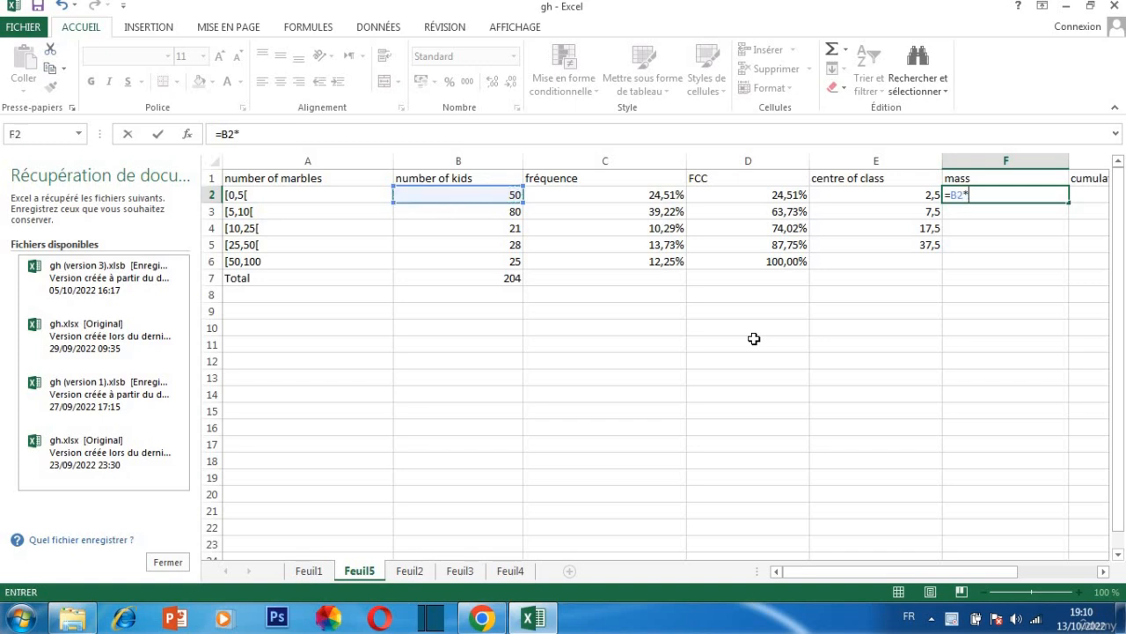
pyautogui.click(882, 195)
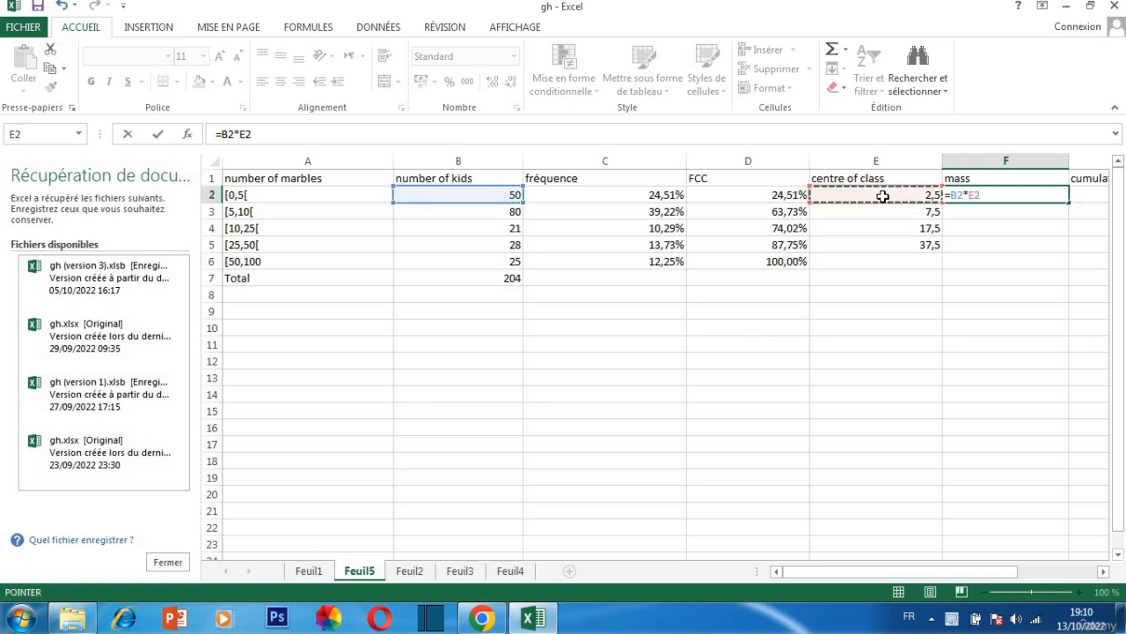
pyautogui.press('Return')
pyautogui.click(1041, 193)
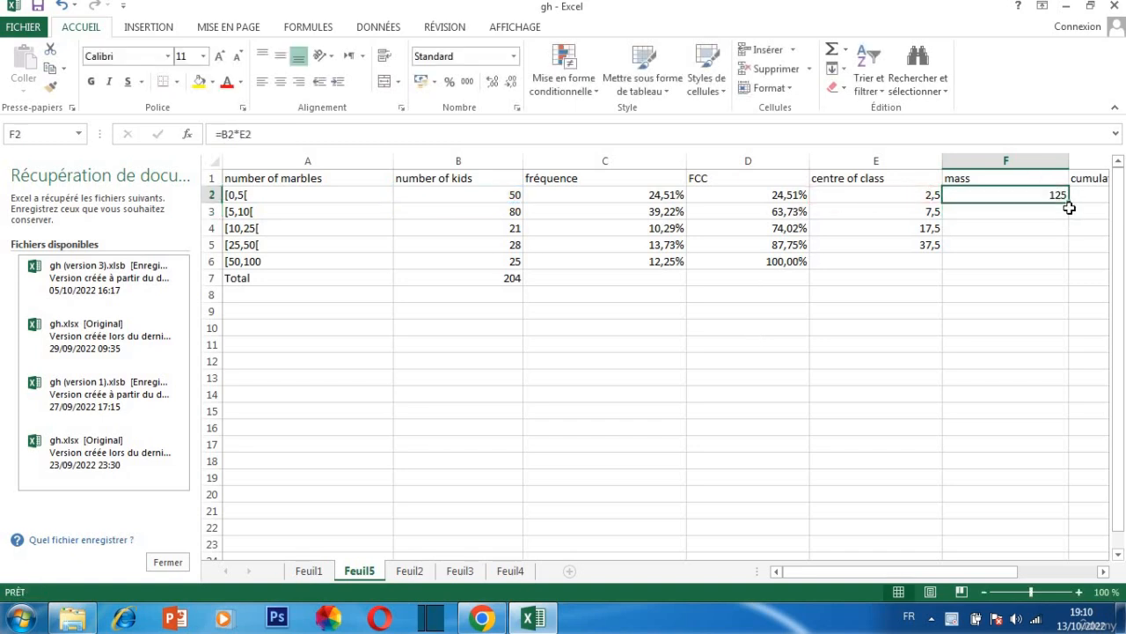
pyautogui.moveTo(1070, 204); pyautogui.dragTo(1069, 250)
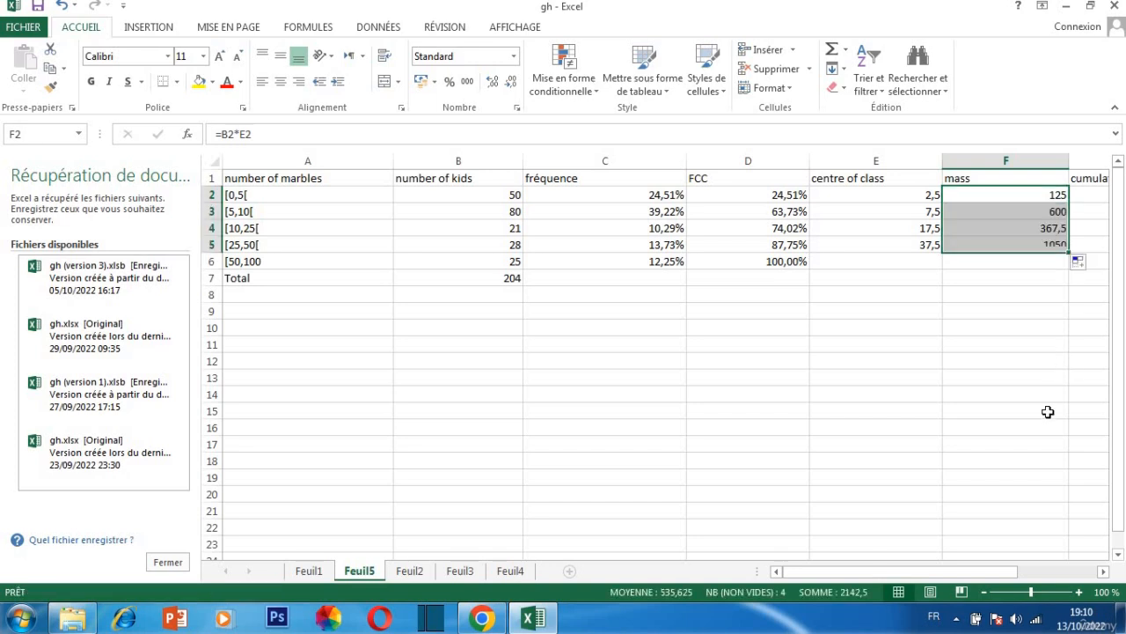
# Enter 125 as the first cumulated mass in G2
pyautogui.moveTo(974, 569); pyautogui.dragTo(1054, 572)
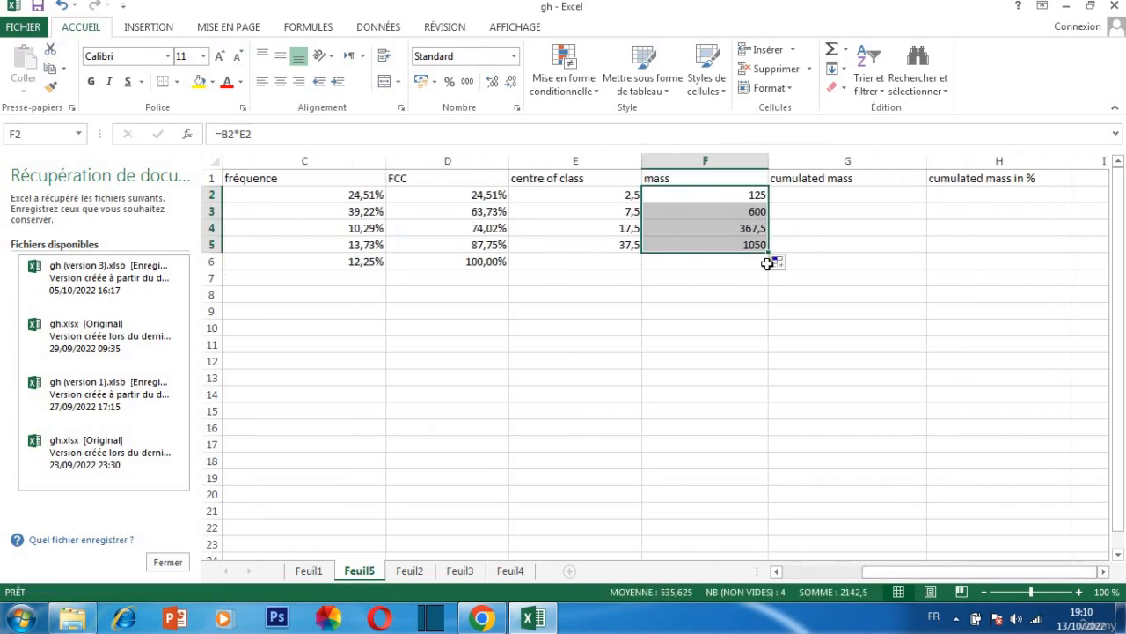
pyautogui.doubleClick(816, 196)
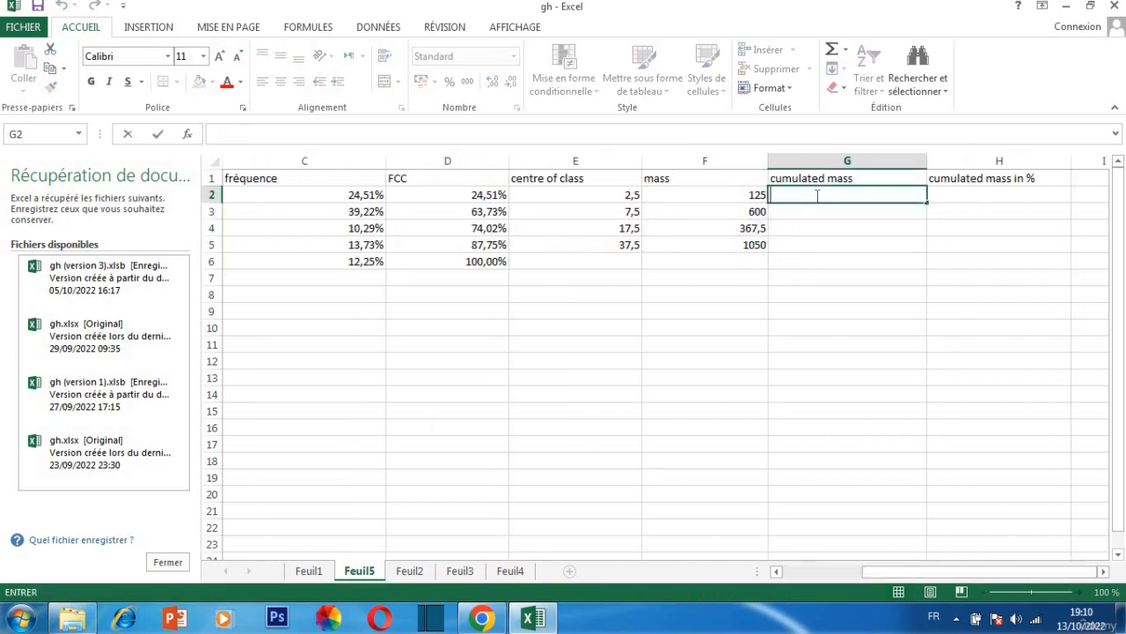
pyautogui.write('&234')
# Calculate the remaining cumulated masses by entering =G2+F3 in G3 and filling the formula down to G5
pyautogui.doubleClick(777, 211)
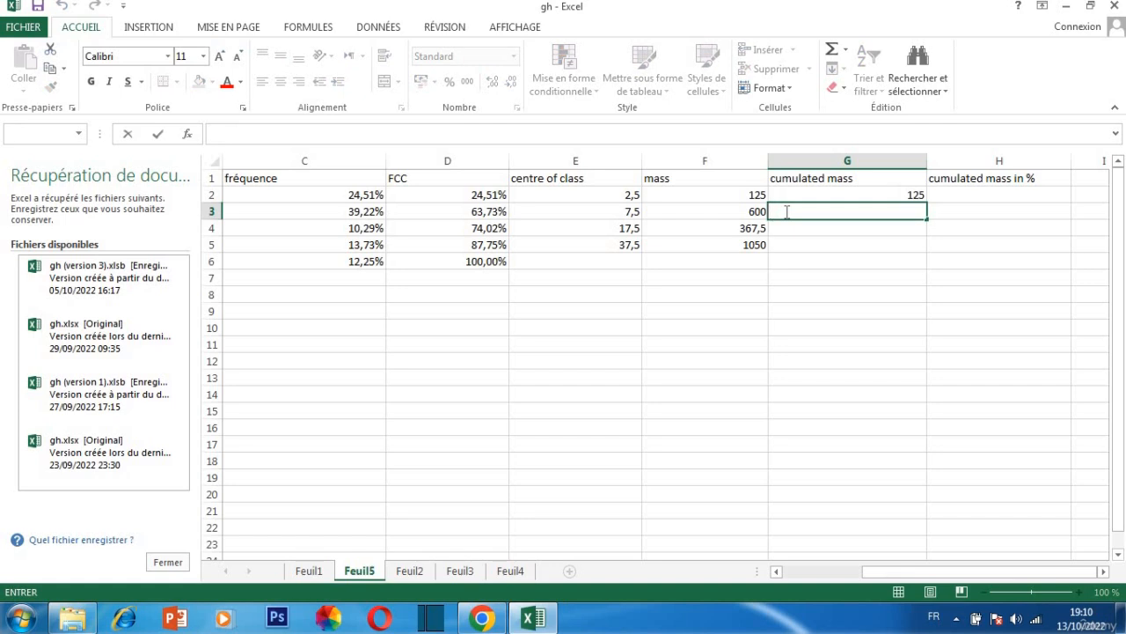
pyautogui.write('+')
pyautogui.press('BackSpace')
pyautogui.write('=')
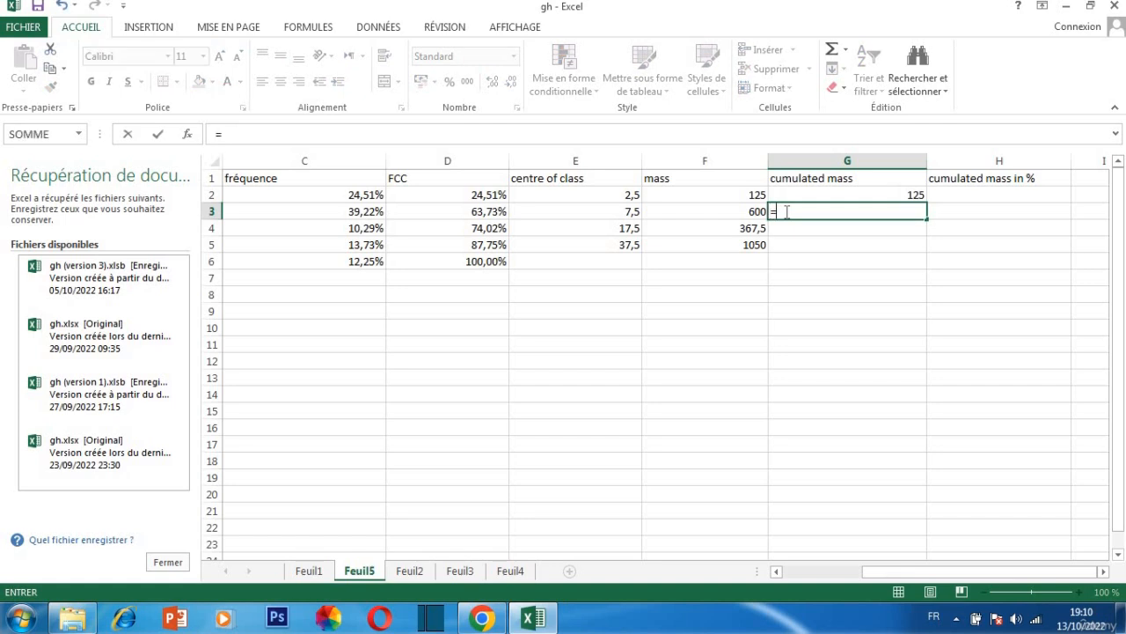
pyautogui.click(798, 194)
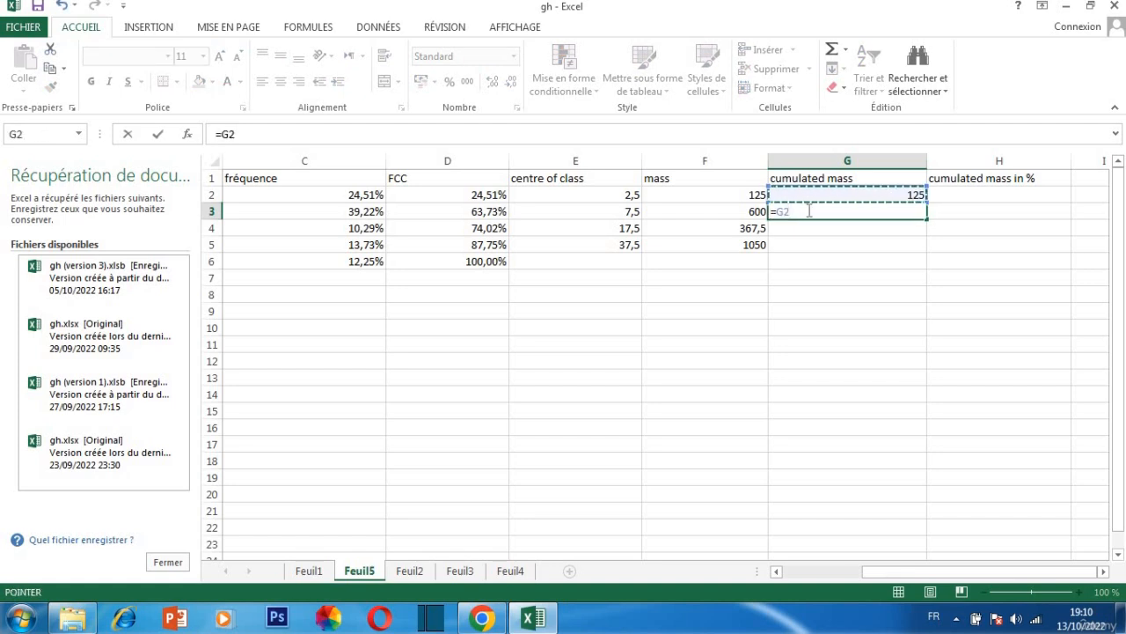
pyautogui.write('+')
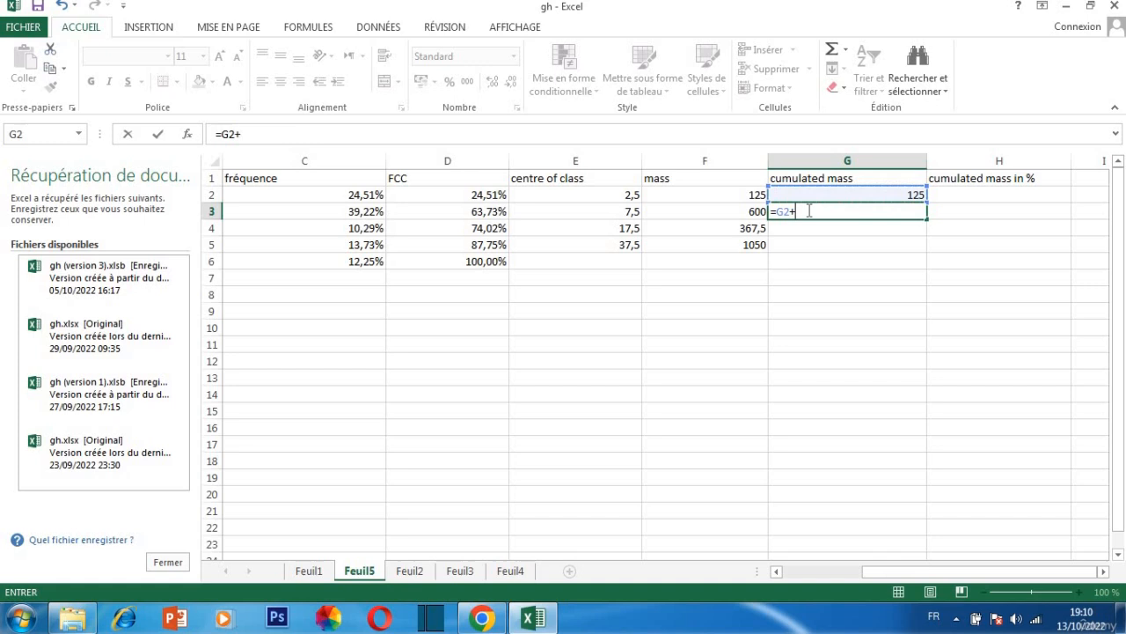
pyautogui.click(755, 214)
pyautogui.press('Return')
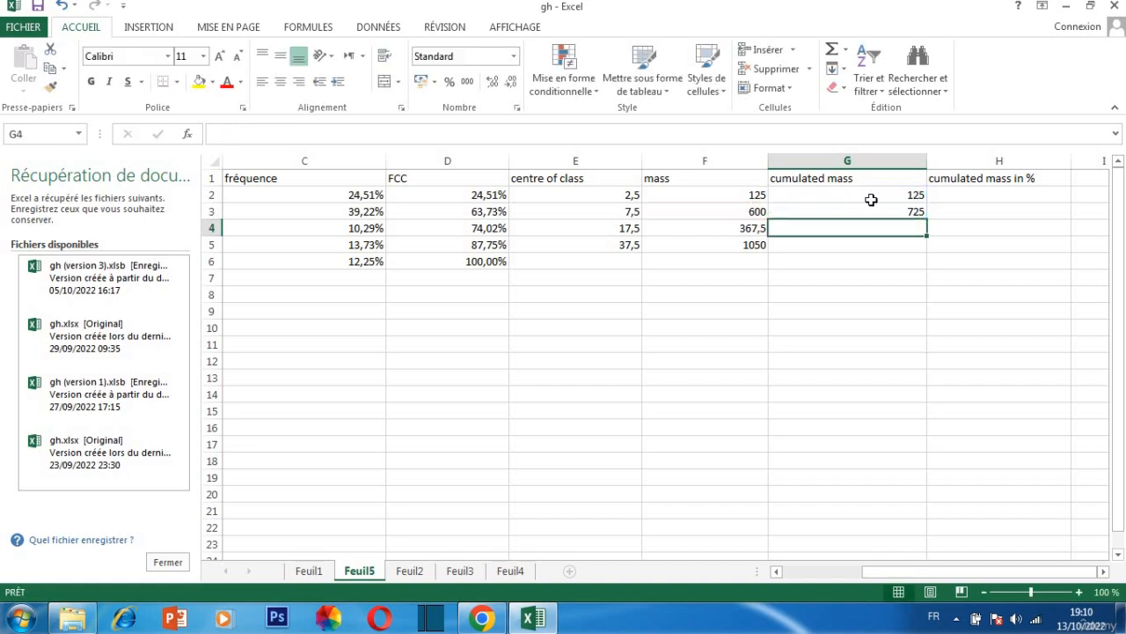
pyautogui.click(869, 213)
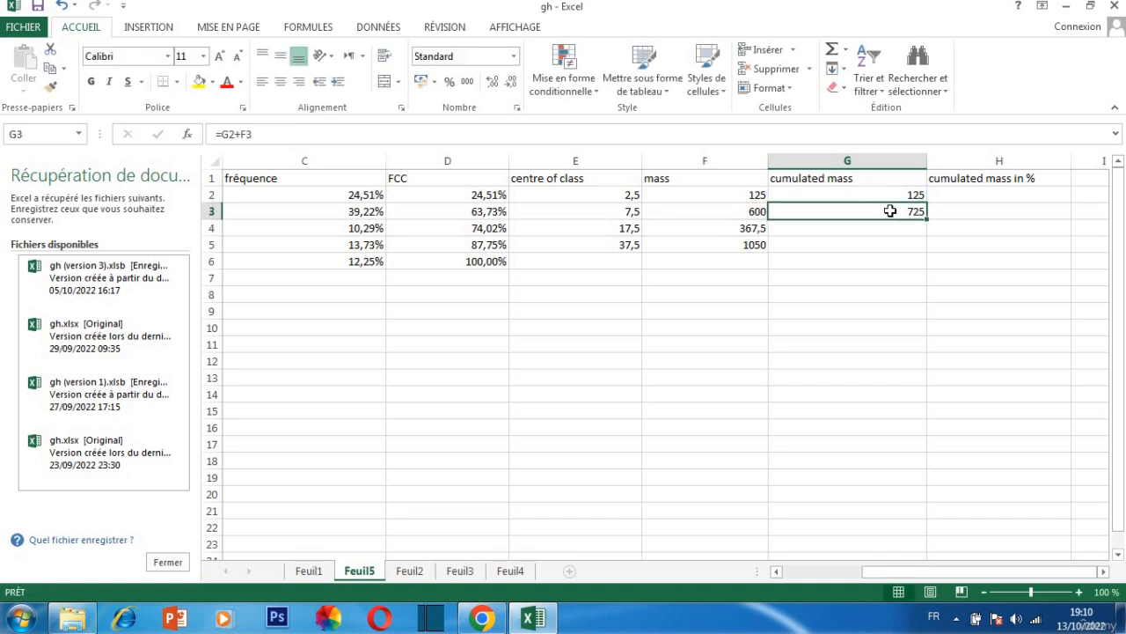
pyautogui.moveTo(925, 219); pyautogui.dragTo(959, 243)
# Calculate the cumulated mass shares by entering =G2/$G$5 in H2 and filling the formula down to H5
pyautogui.doubleClick(955, 193)
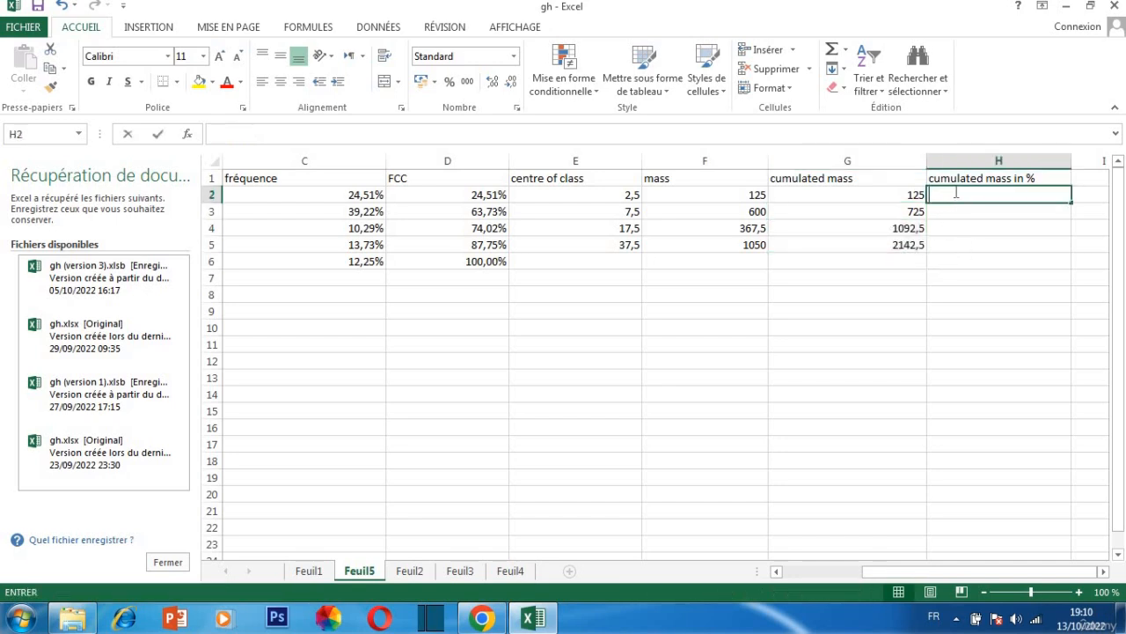
pyautogui.write('+')
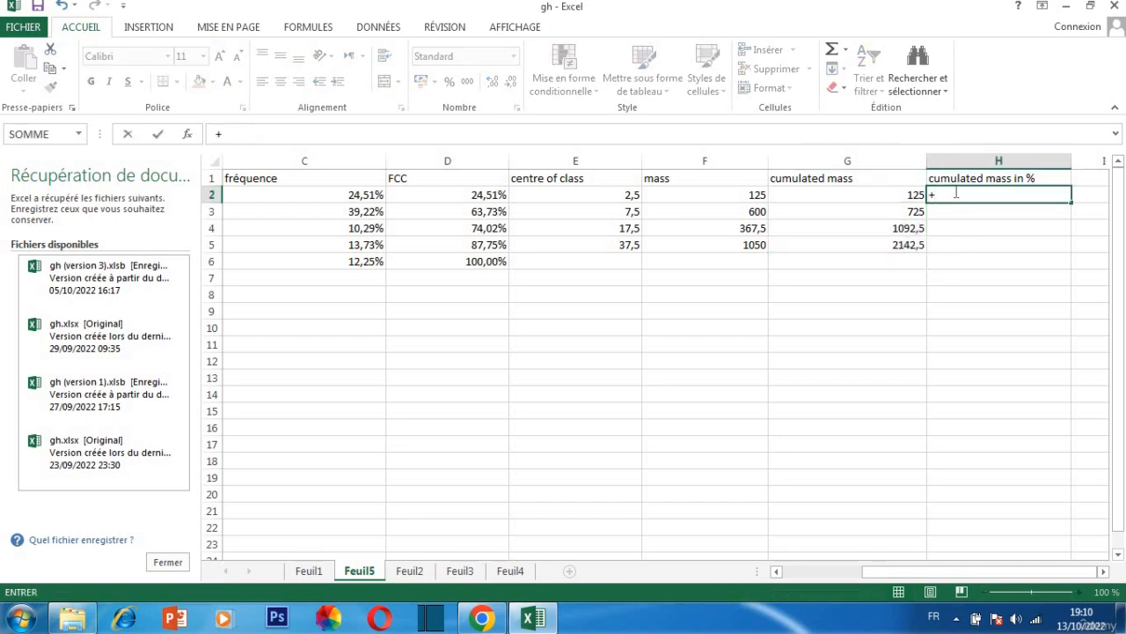
pyautogui.press('BackSpace')
pyautogui.write('=')
pyautogui.click(903, 195)
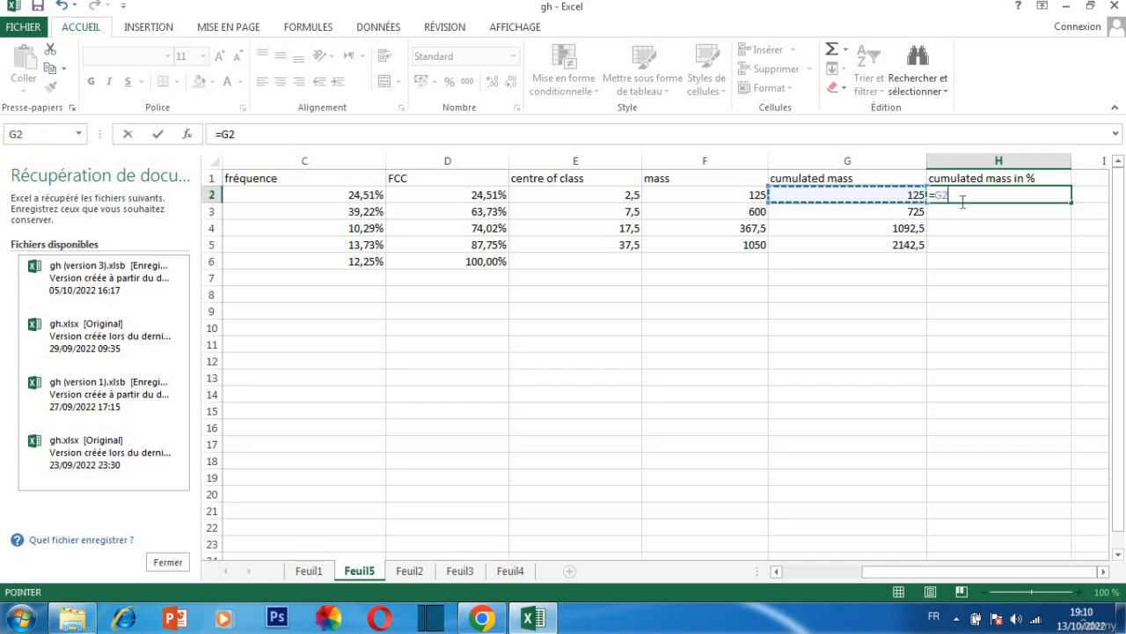
pyautogui.write('/')
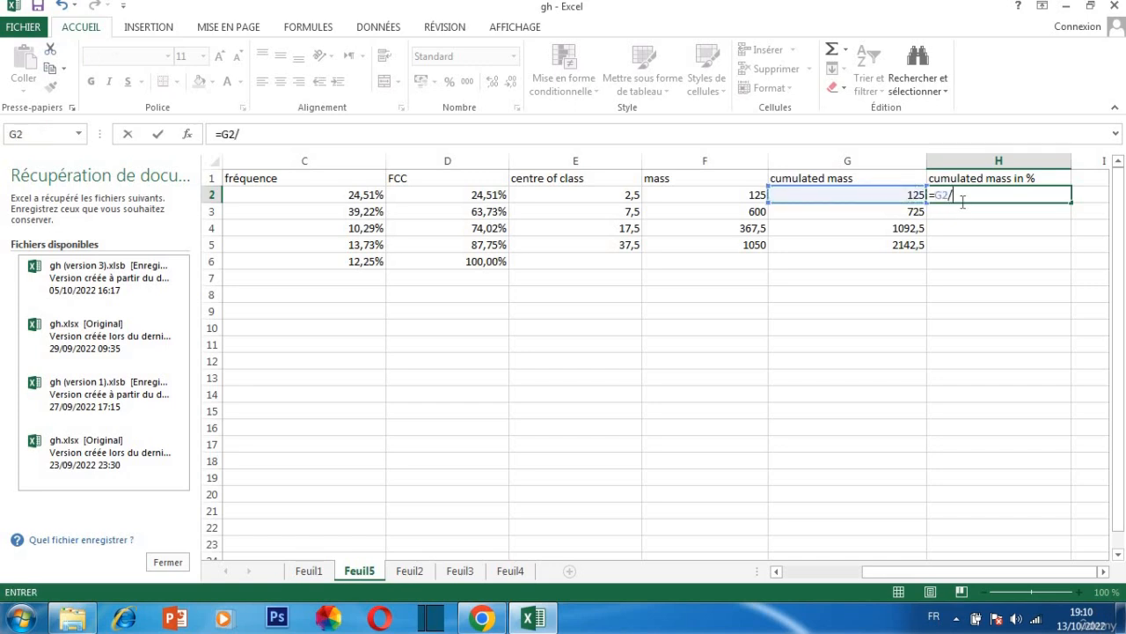
pyautogui.click(906, 245)
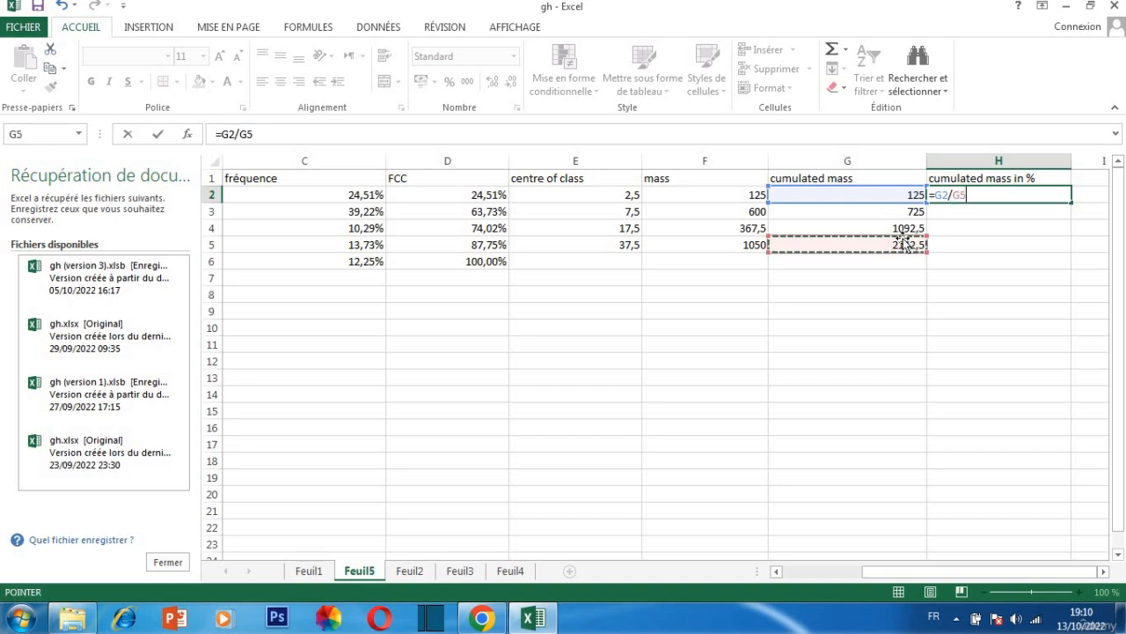
pyautogui.click(952, 196)
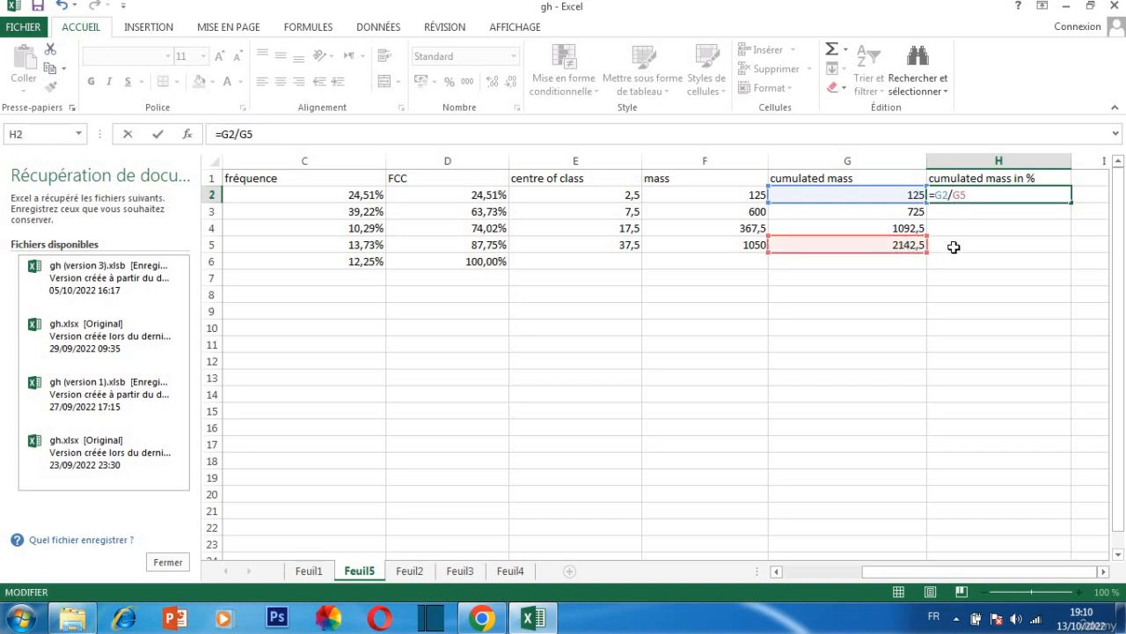
pyautogui.write('$G$')
pyautogui.hotkey('ctrl', 'Return')
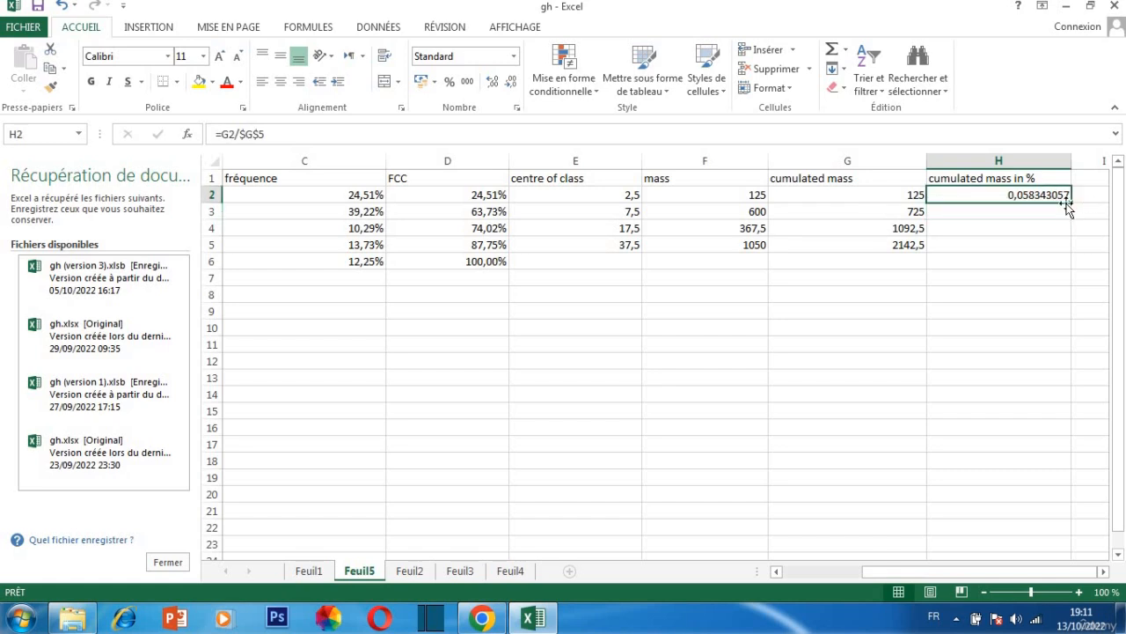
pyautogui.moveTo(1070, 203); pyautogui.dragTo(1058, 250)
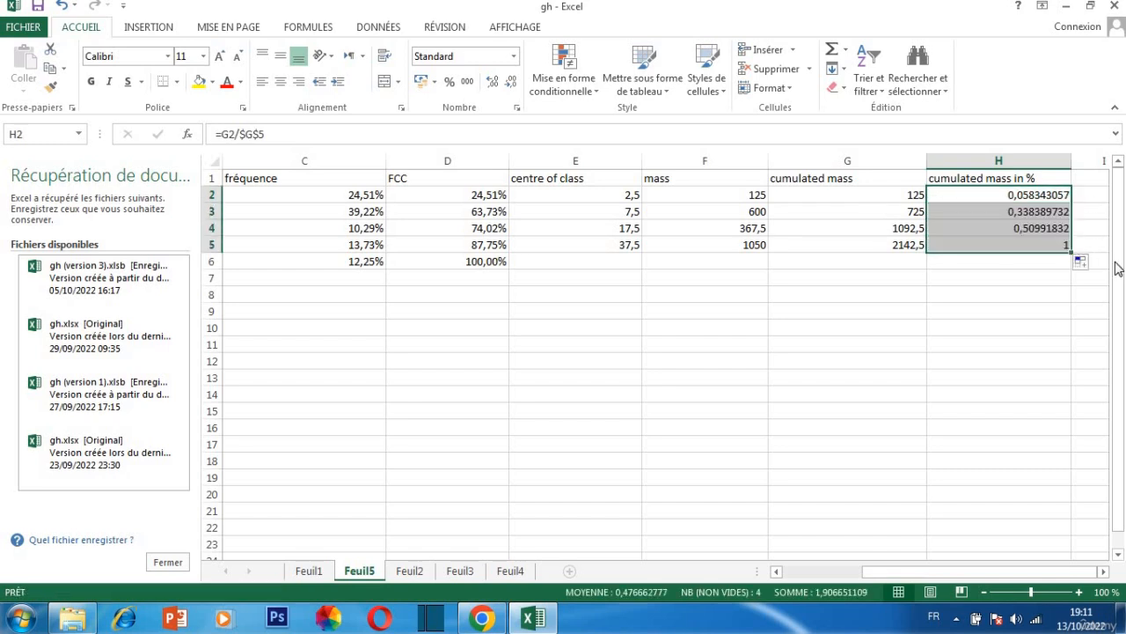
# Format the cumulated mass shares in H2:H5 as percentages with two decimal places
pyautogui.click(449, 81)
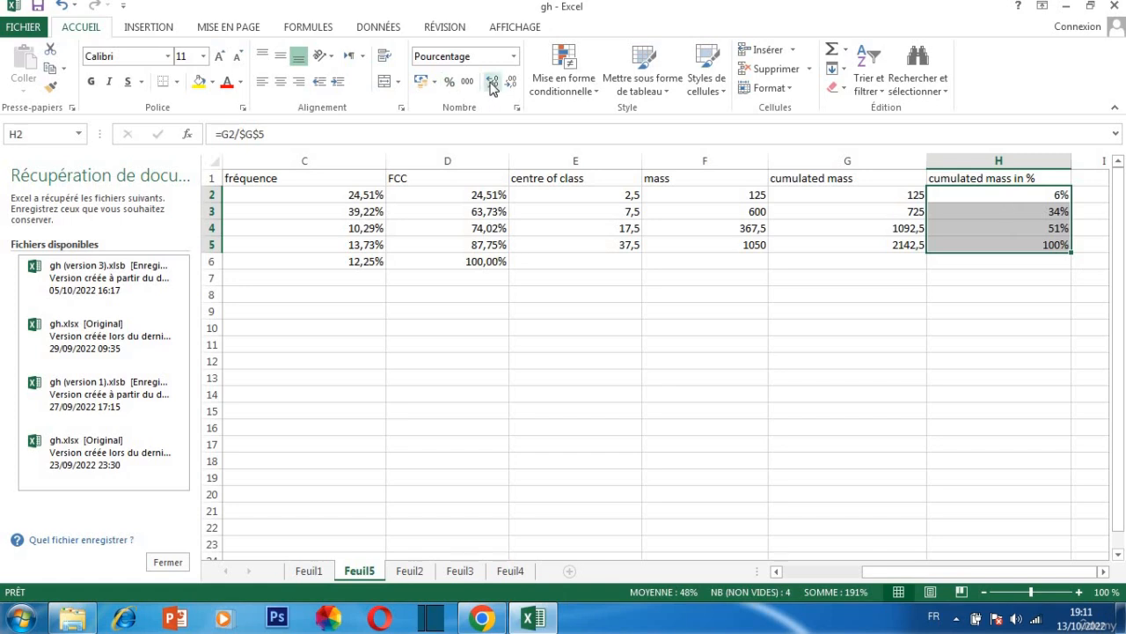
pyautogui.click(493, 81)
pyautogui.click(493, 81)
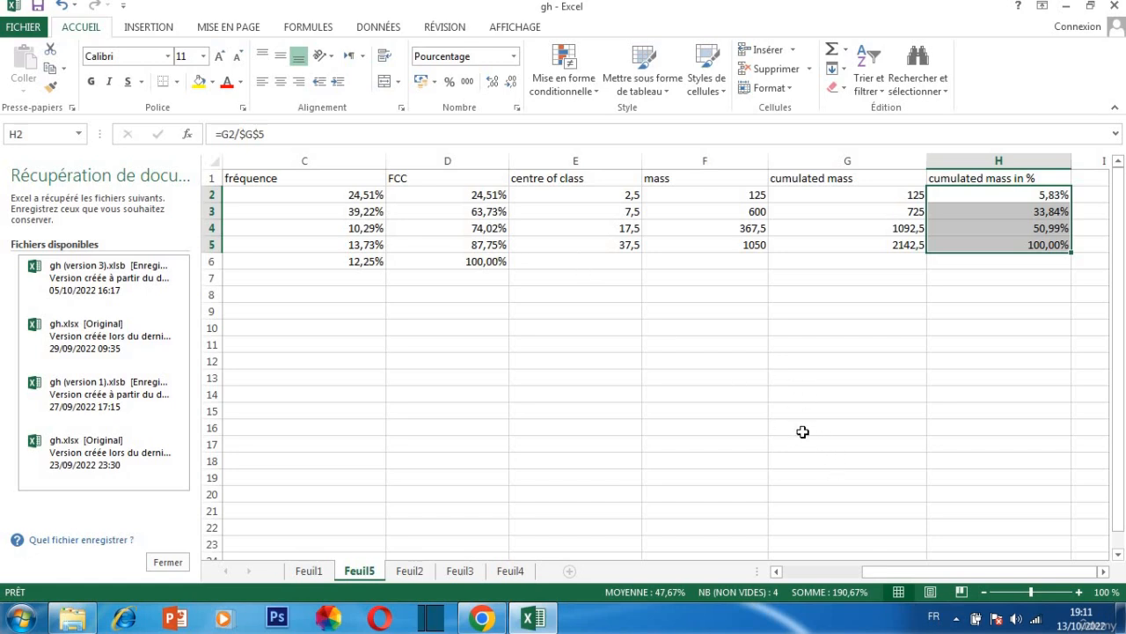
# Enter 75 in E6 as the centre of the last class of marbles
pyautogui.click(980, 557)
pyautogui.moveTo(986, 573); pyautogui.dragTo(934, 575)
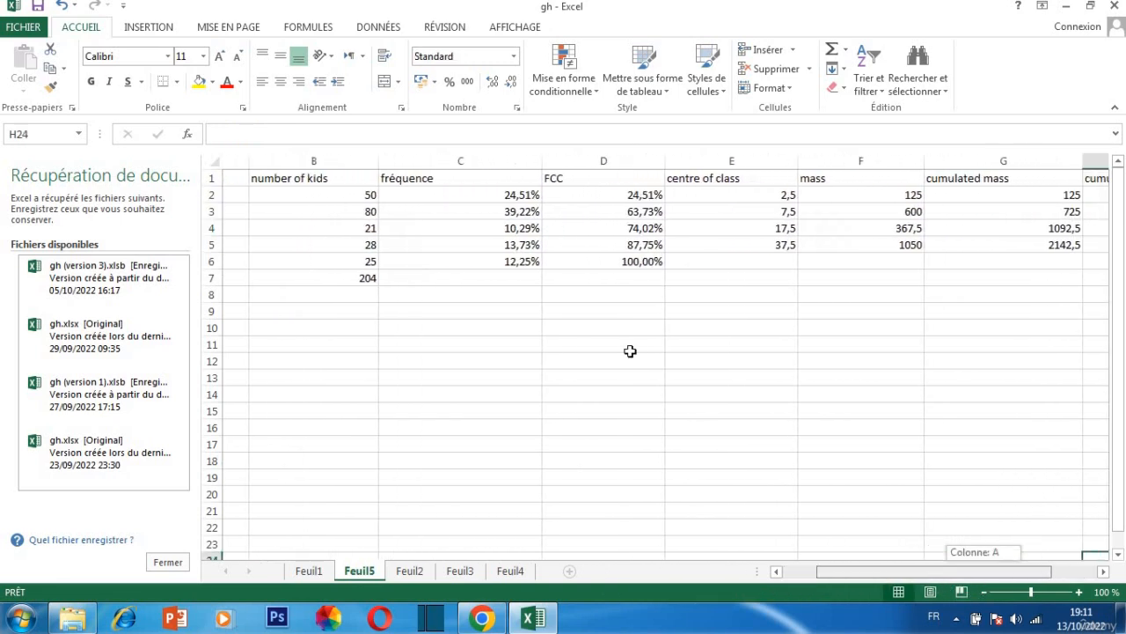
pyautogui.click(690, 264)
pyautogui.doubleClick(718, 262)
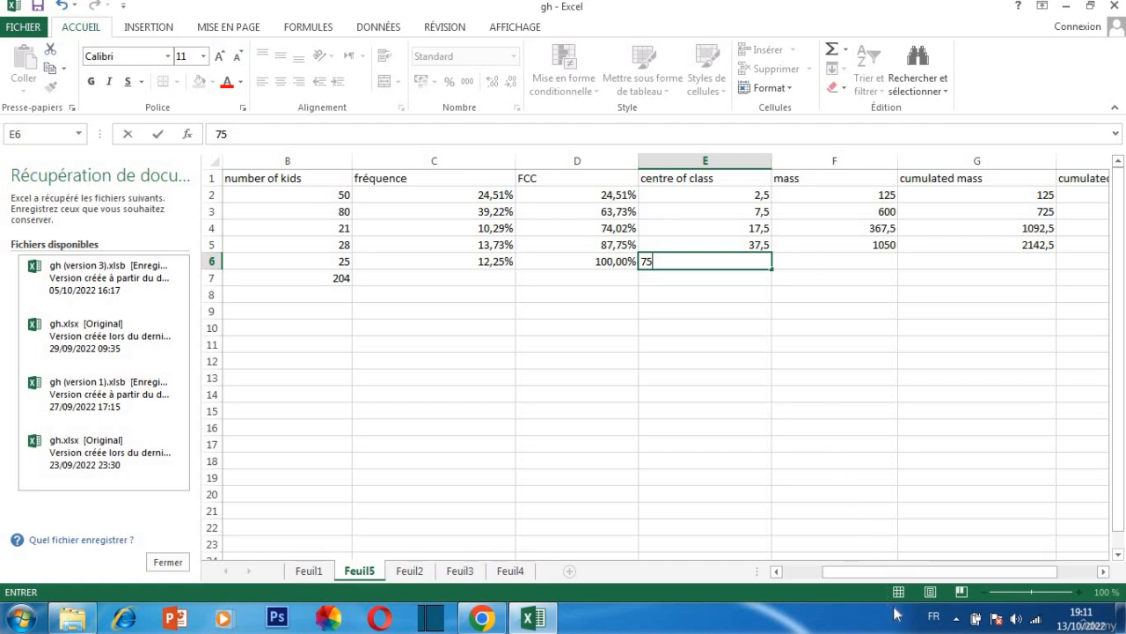
# Check the mass formula of the last class in F6 and leave the cell with =B6*E6
pyautogui.doubleClick(807, 262)
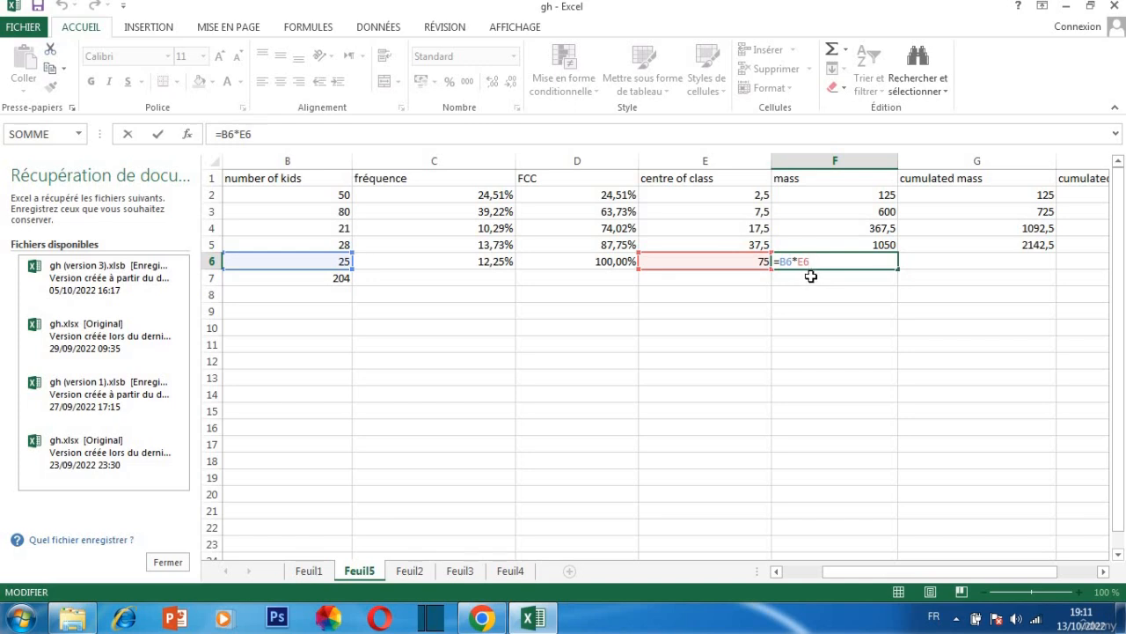
pyautogui.press('Return')
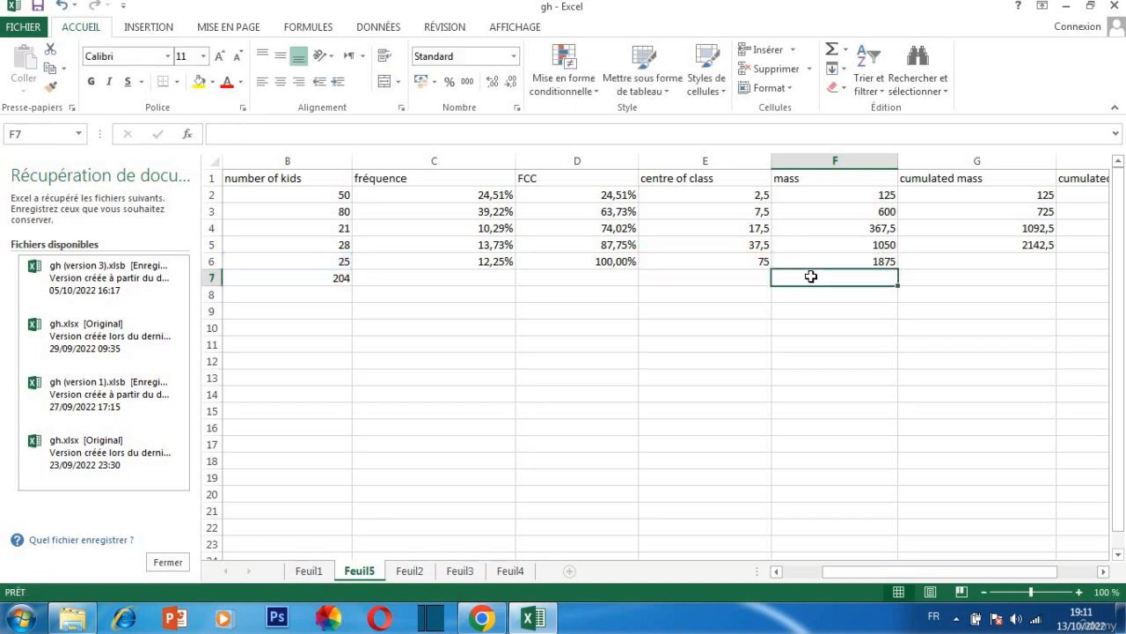
pyautogui.doubleClick(819, 257)
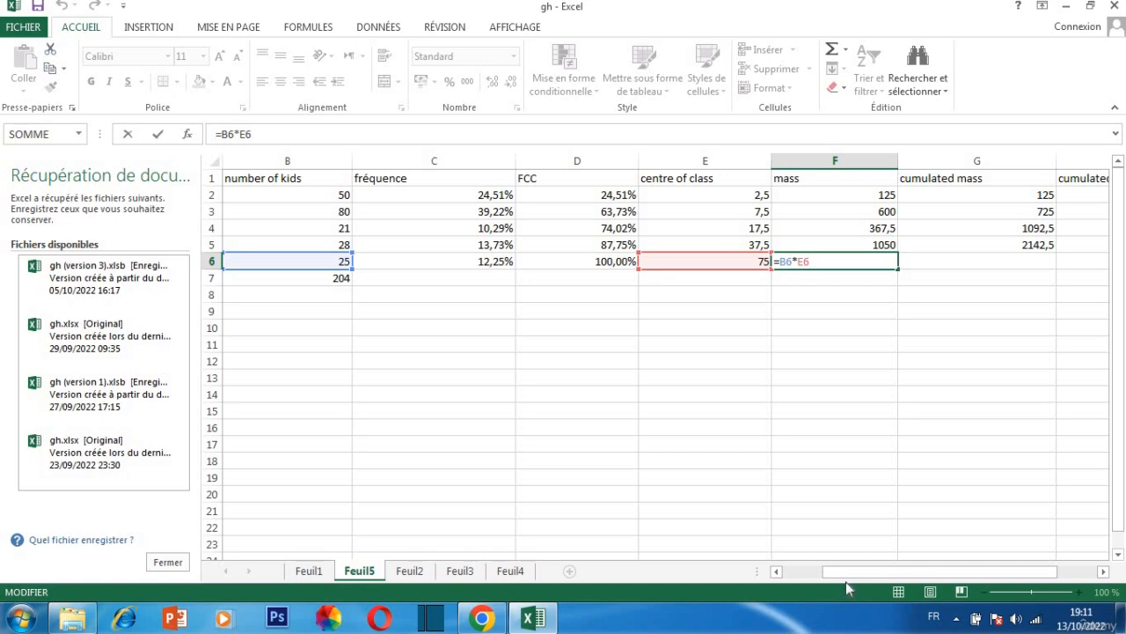
pyautogui.press('Return')
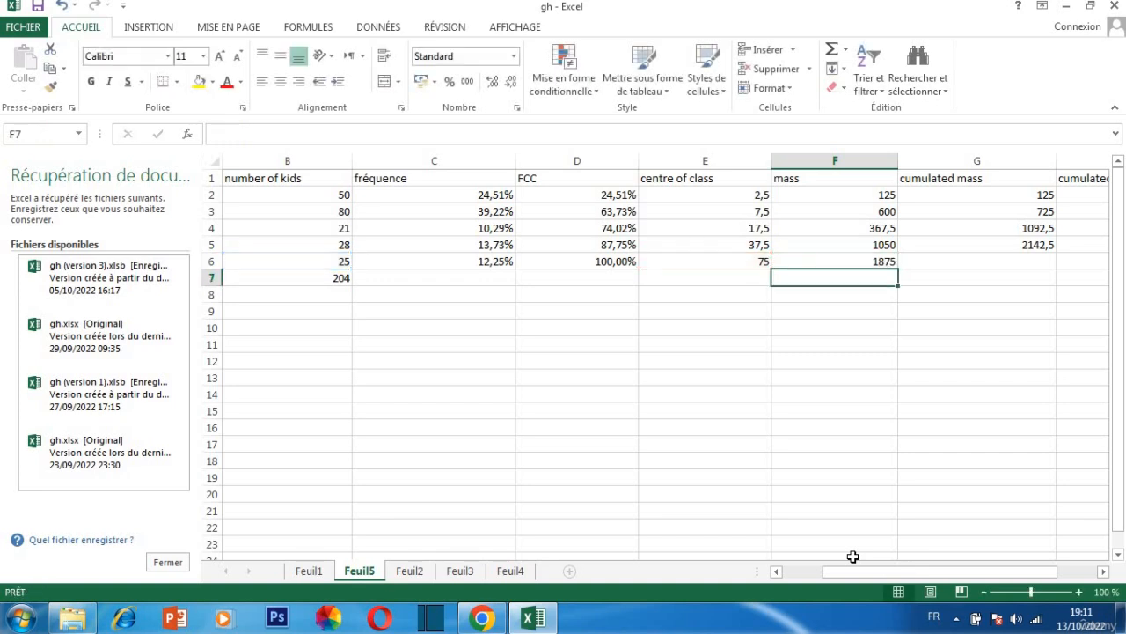
# Clear the existing cumulated mass entries in G2:G5
pyautogui.click(1001, 261)
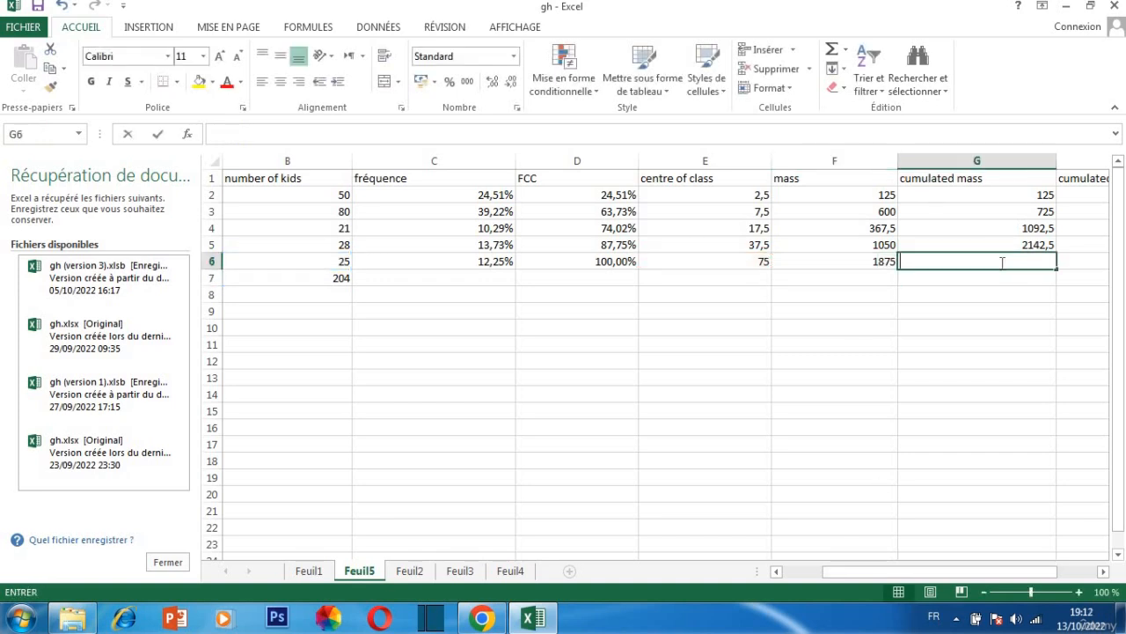
pyautogui.click(1028, 250)
pyautogui.press('F2')
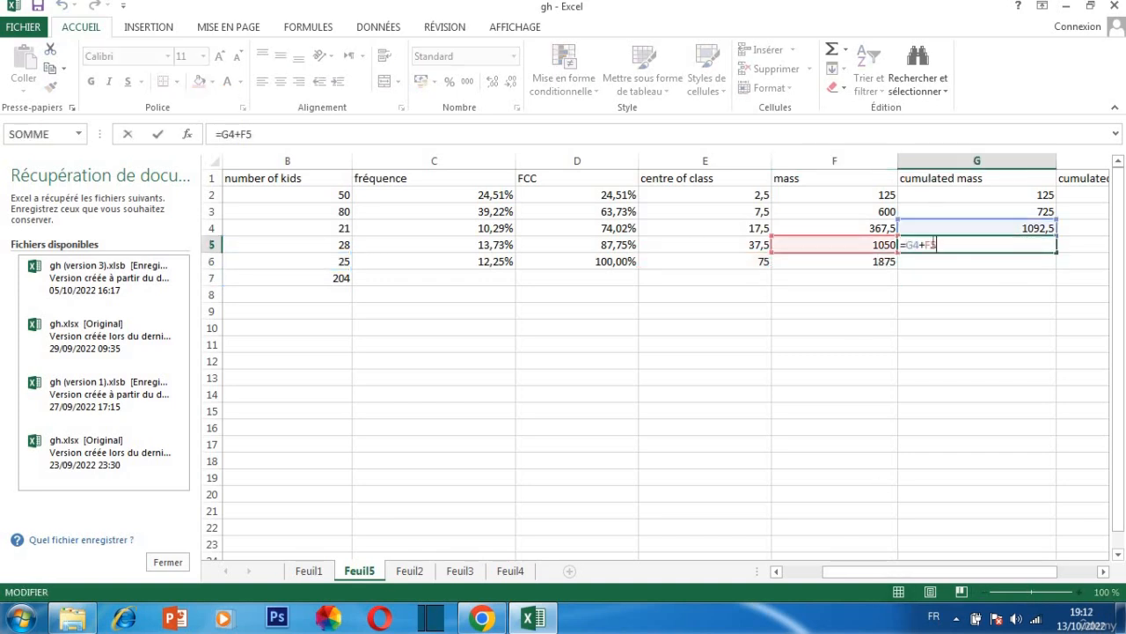
pyautogui.press('BackSpace')
pyautogui.press('BackSpace')
pyautogui.press('BackSpace')
pyautogui.press('BackSpace')
pyautogui.press('BackSpace')
pyautogui.press('BackSpace')
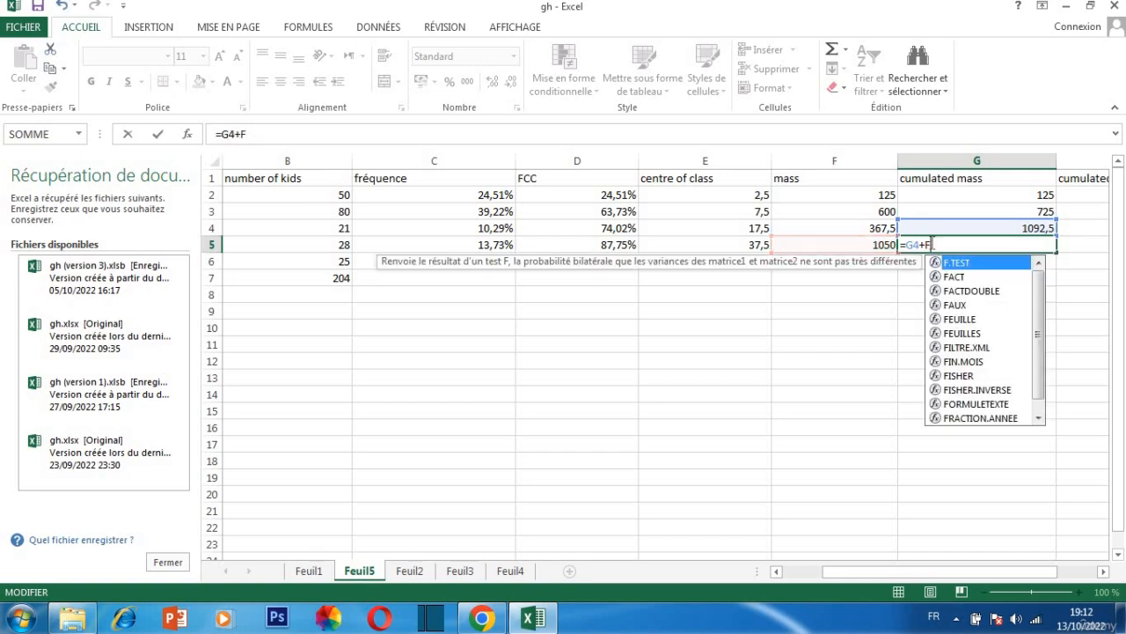
pyautogui.click(984, 232)
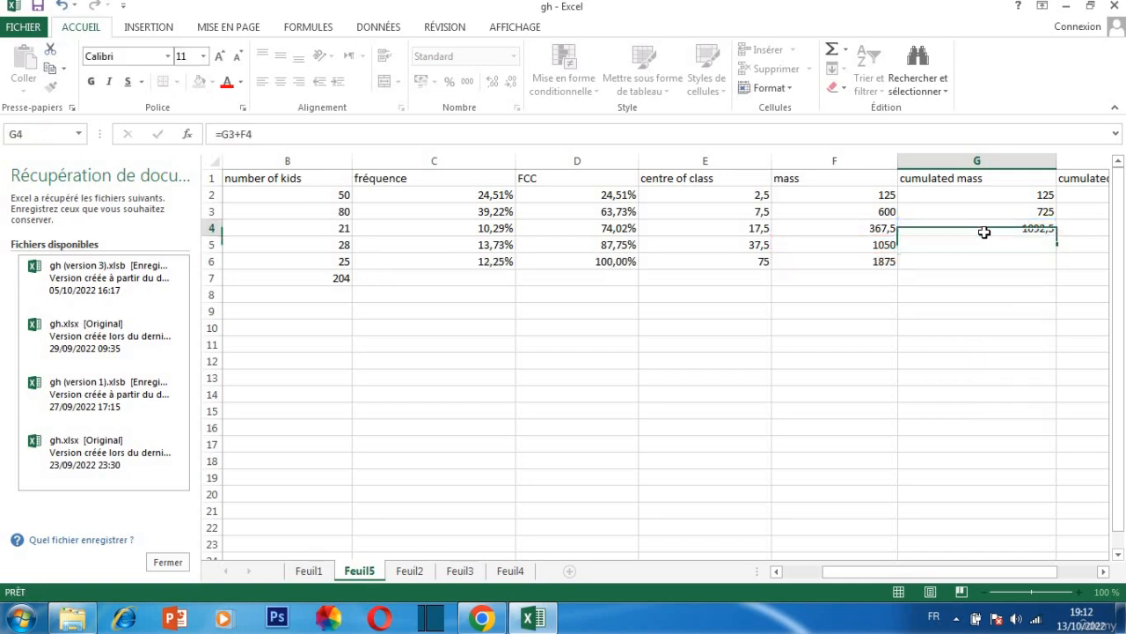
pyautogui.press('BackSpace')
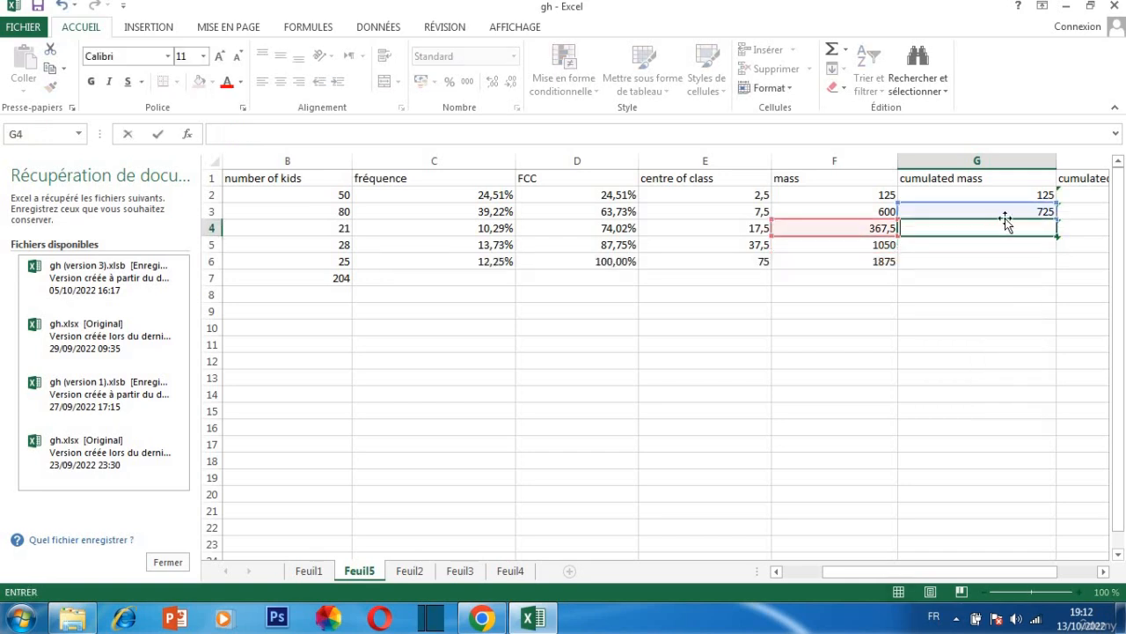
pyautogui.click(1006, 211)
pyautogui.press('BackSpace')
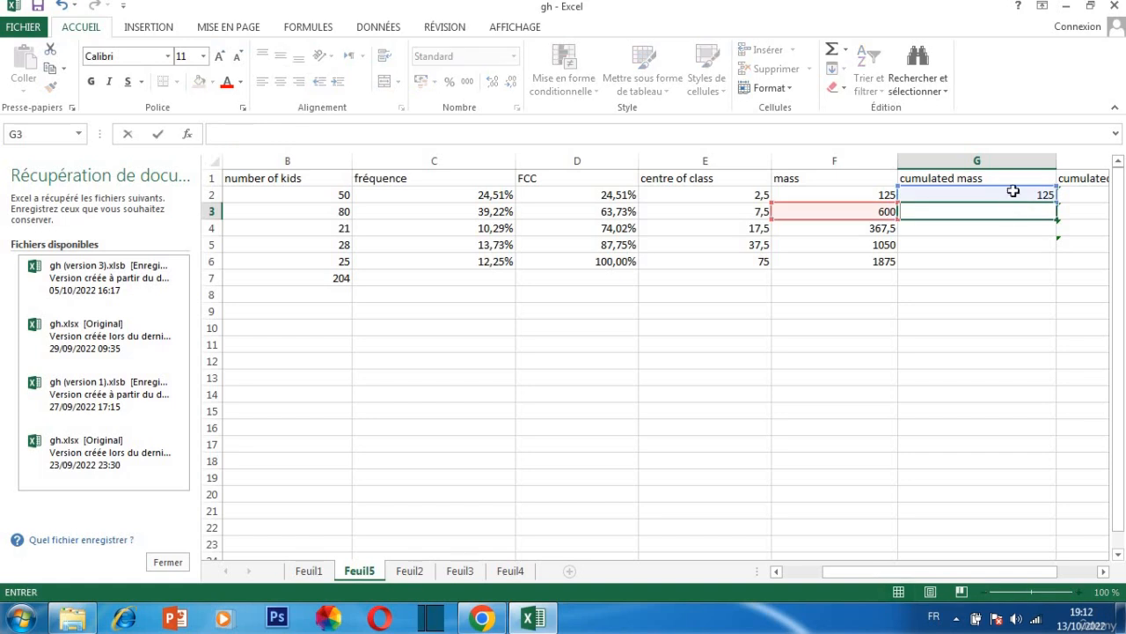
pyautogui.click(1014, 192)
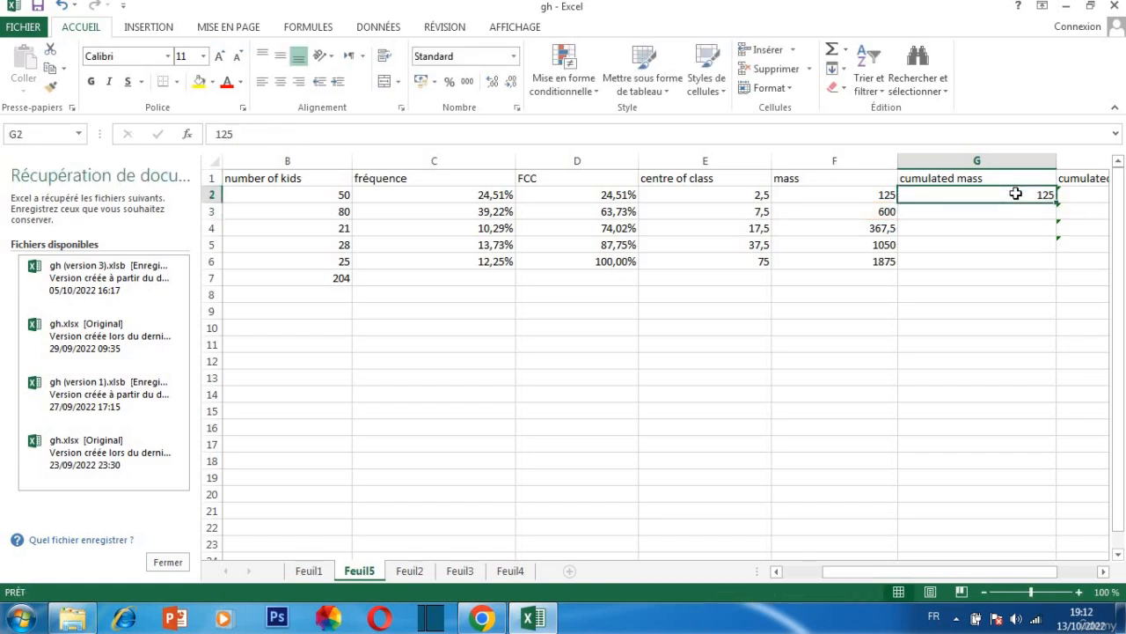
pyautogui.press('BackSpace')
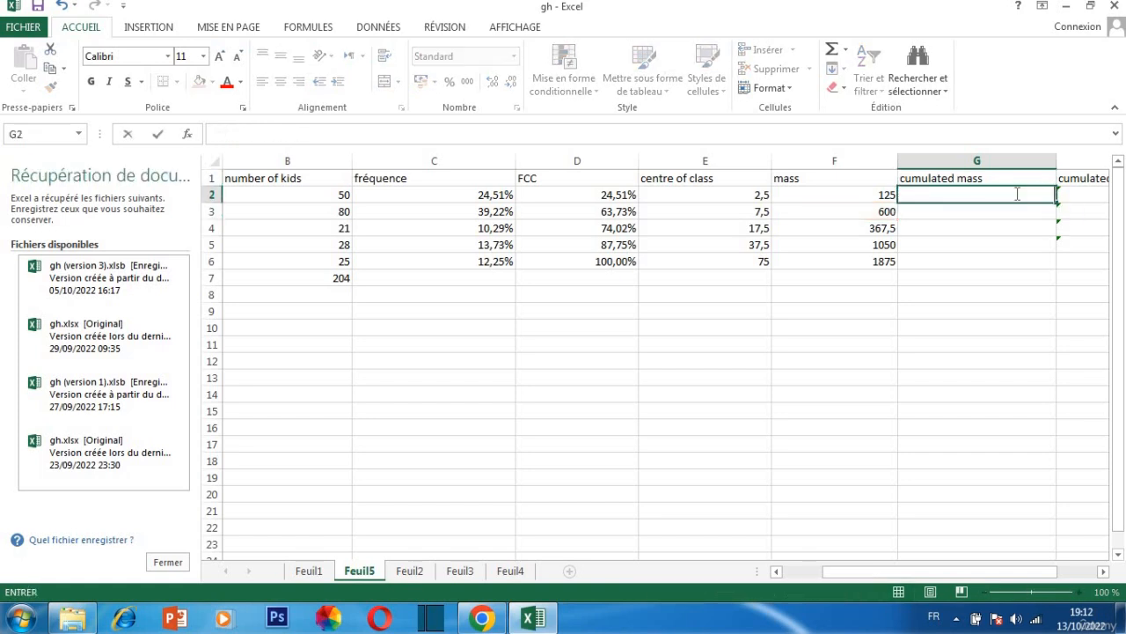
# Enter =F2 in G2 as the cumulated mass of the first class
pyautogui.click(929, 194)
pyautogui.write('+')
pyautogui.press('BackSpace')
pyautogui.write('=')
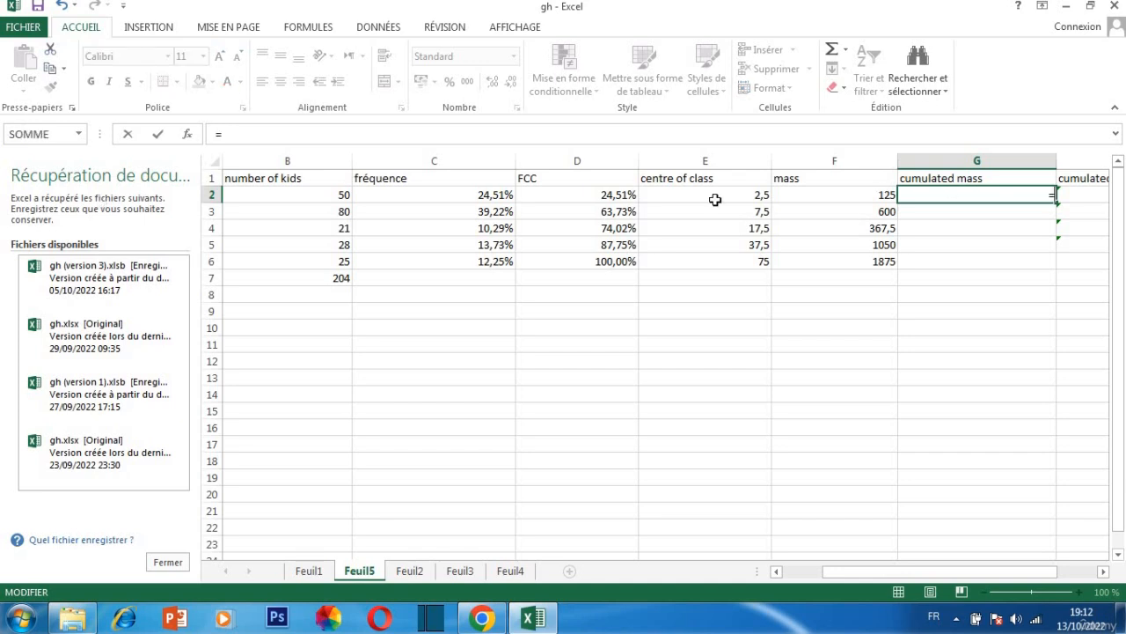
pyautogui.click(881, 196)
pyautogui.press('Return')
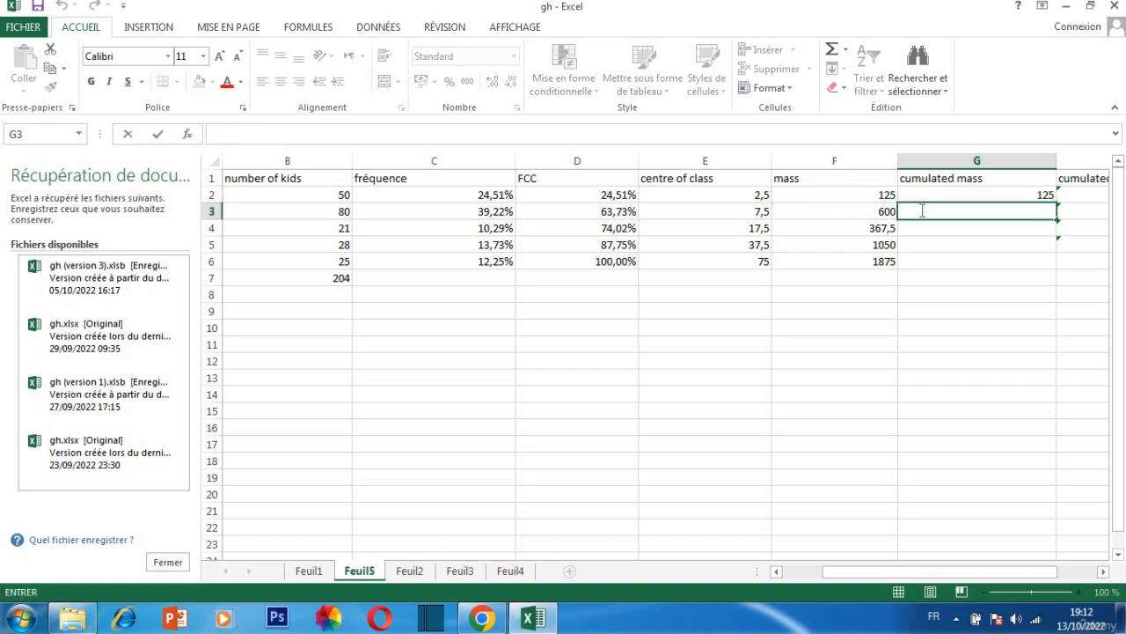
# Calculate the remaining cumulated masses by entering =G2+F3 in G3 and filling the formula down to G6
pyautogui.write('=')
pyautogui.click(963, 194)
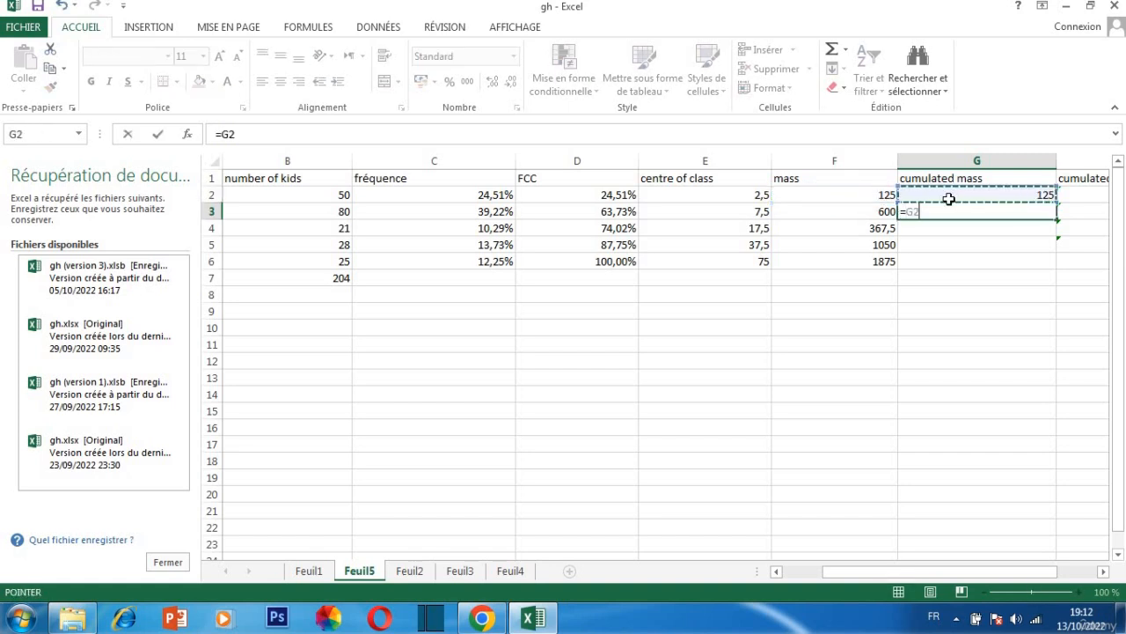
pyautogui.write('+')
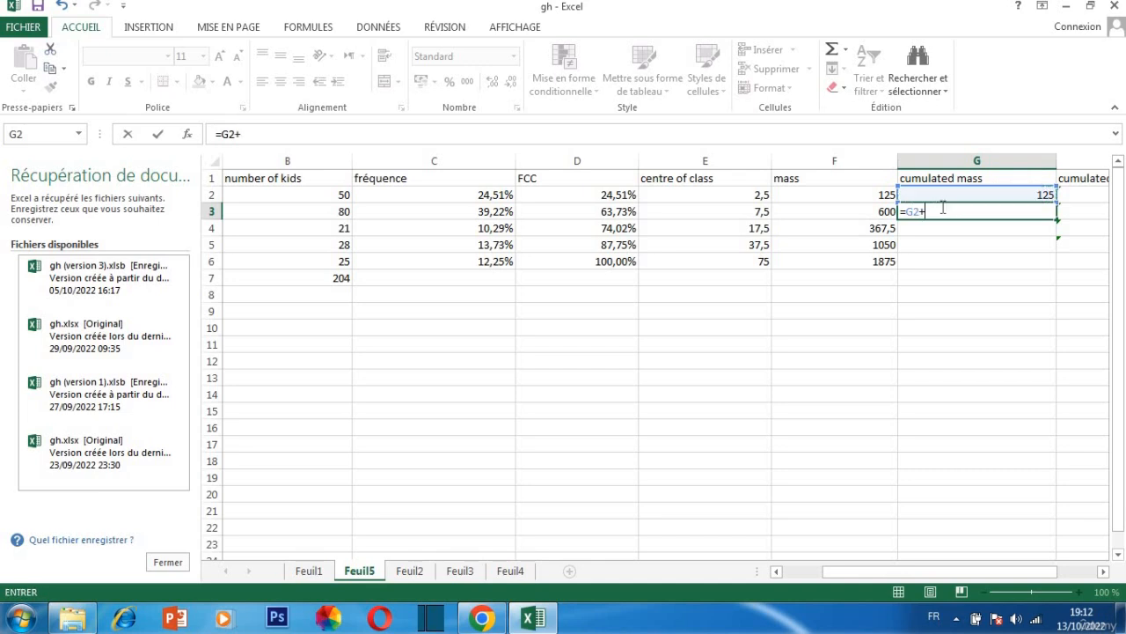
pyautogui.click(889, 212)
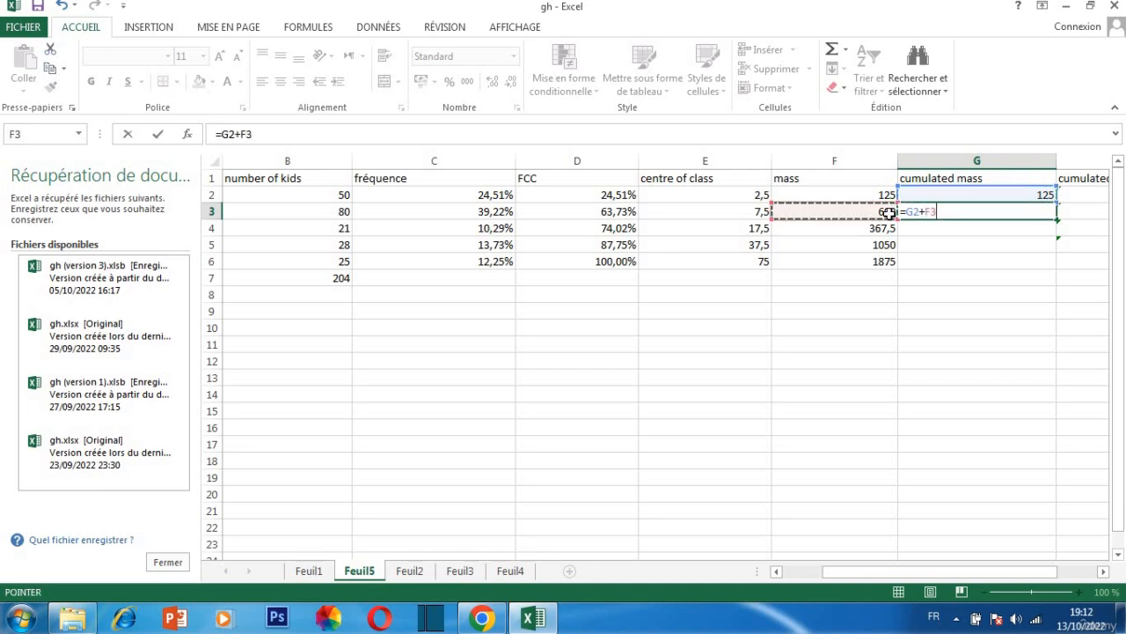
pyautogui.press('Return')
pyautogui.click(1045, 212)
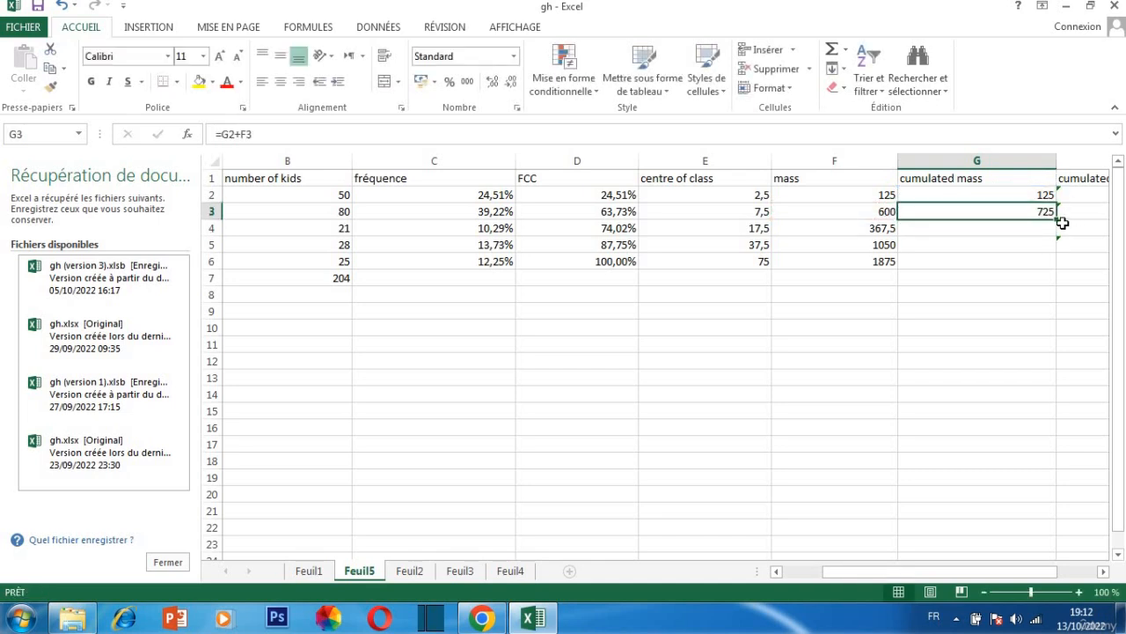
pyautogui.moveTo(1057, 220); pyautogui.dragTo(1050, 263)
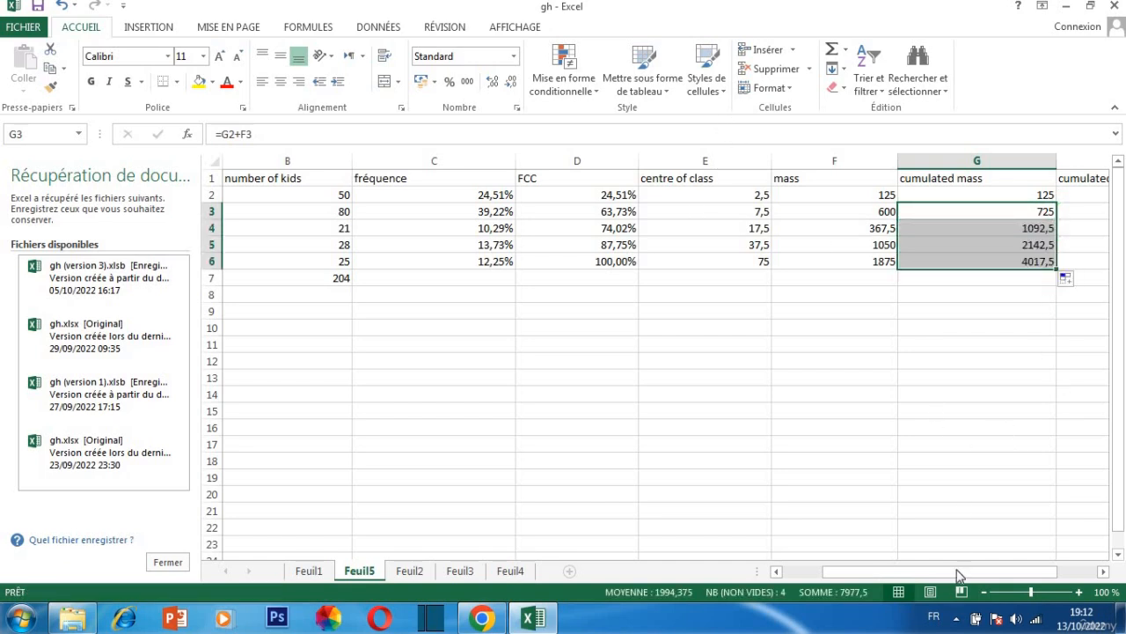
# Clear the outdated percentage formulas in H2:H5 of the cumulated mass in % column
pyautogui.moveTo(965, 577); pyautogui.dragTo(1021, 565)
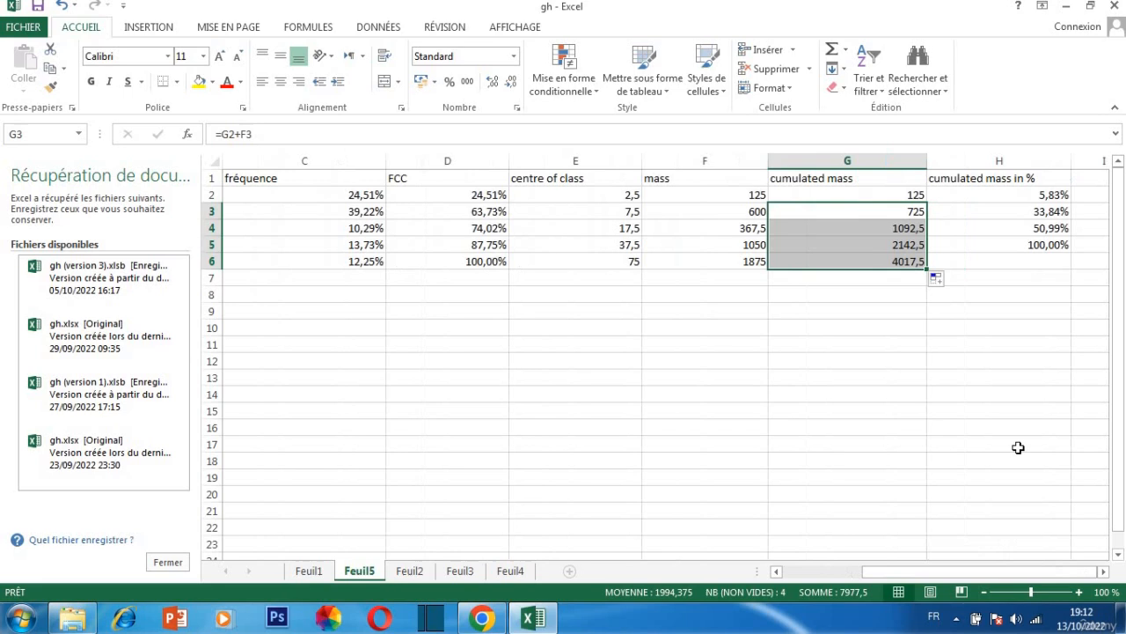
pyautogui.doubleClick(1060, 197)
pyautogui.press('BackSpace')
pyautogui.press('BackSpace')
pyautogui.press('BackSpace')
pyautogui.press('BackSpace')
pyautogui.press('BackSpace')
pyautogui.press('BackSpace')
pyautogui.press('BackSpace')
pyautogui.press('BackSpace')
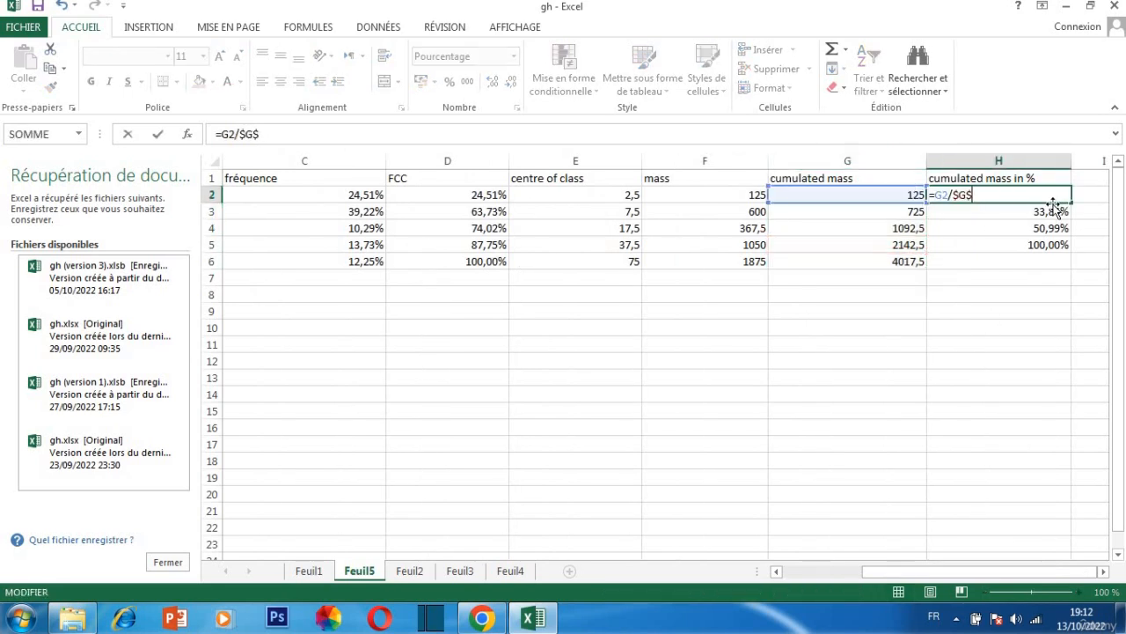
pyautogui.doubleClick(1054, 213)
pyautogui.doubleClick(1053, 227)
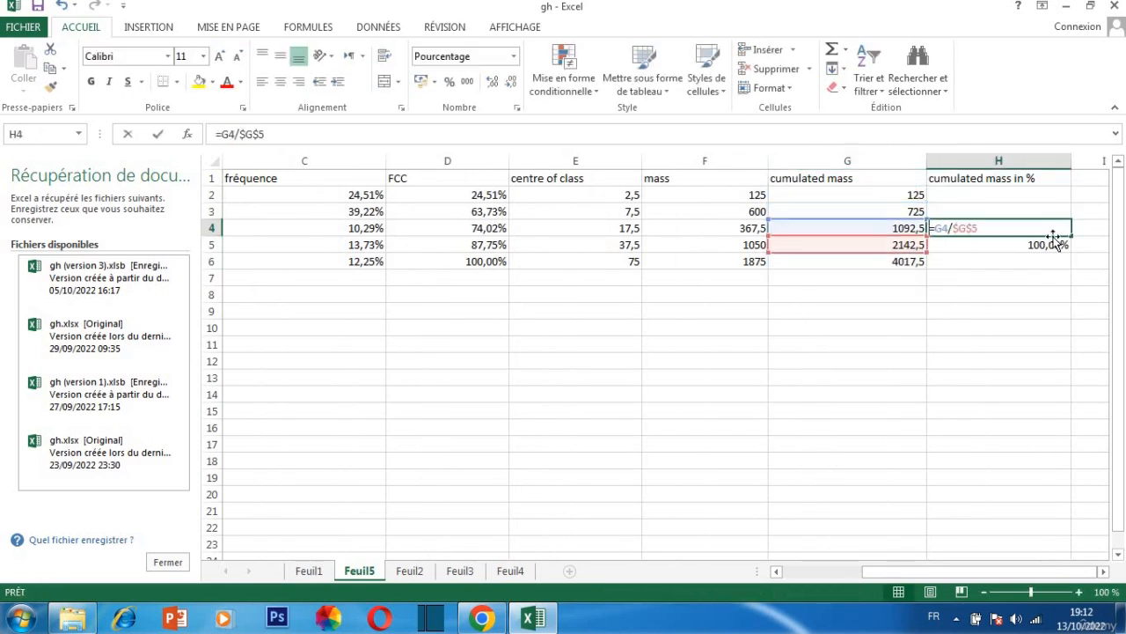
pyautogui.press('BackSpace')
pyautogui.press('BackSpace')
pyautogui.press('BackSpace')
pyautogui.press('BackSpace')
pyautogui.press('BackSpace')
pyautogui.press('BackSpace')
pyautogui.press('BackSpace')
pyautogui.press('BackSpace')
pyautogui.doubleClick(1053, 244)
pyautogui.press('BackSpace')
pyautogui.press('BackSpace')
pyautogui.press('BackSpace')
pyautogui.press('BackSpace')
pyautogui.press('BackSpace')
pyautogui.press('BackSpace')
pyautogui.press('BackSpace')
pyautogui.press('BackSpace')
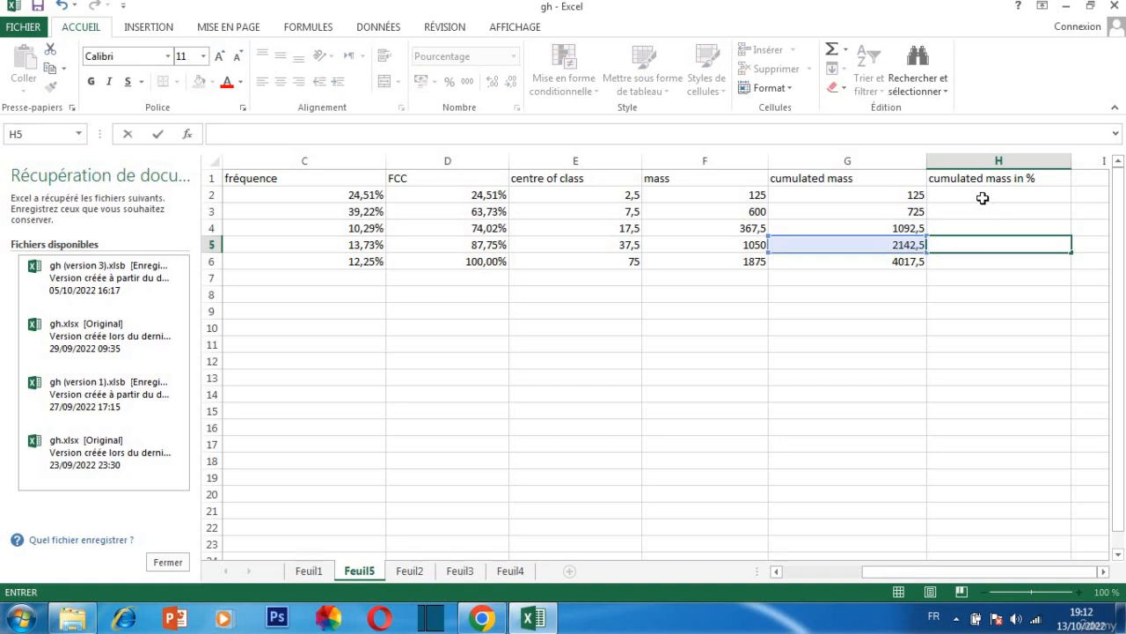
# Enter =G2/$G$6 in H2 as the cumulated mass share of the first class
pyautogui.click(983, 197)
pyautogui.write('=')
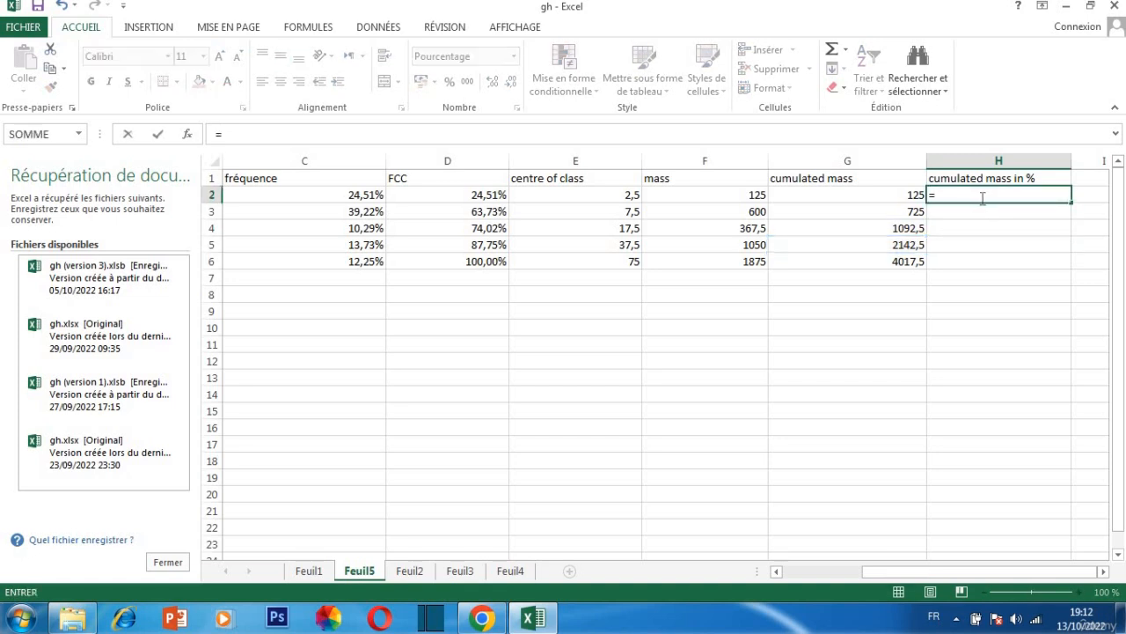
pyautogui.click(912, 195)
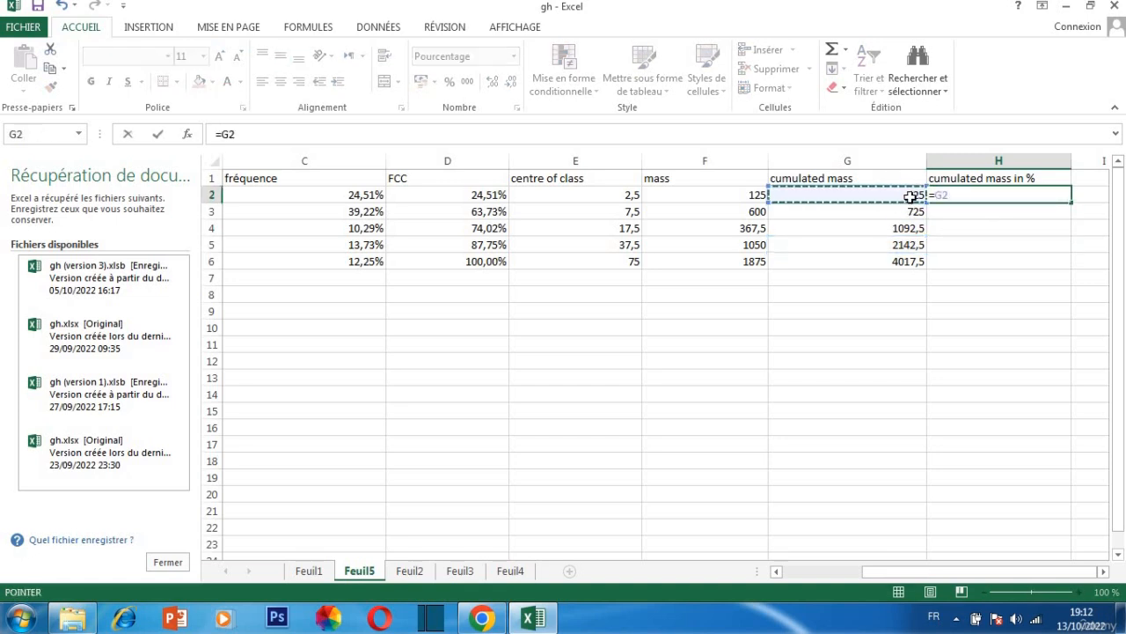
pyautogui.write('/')
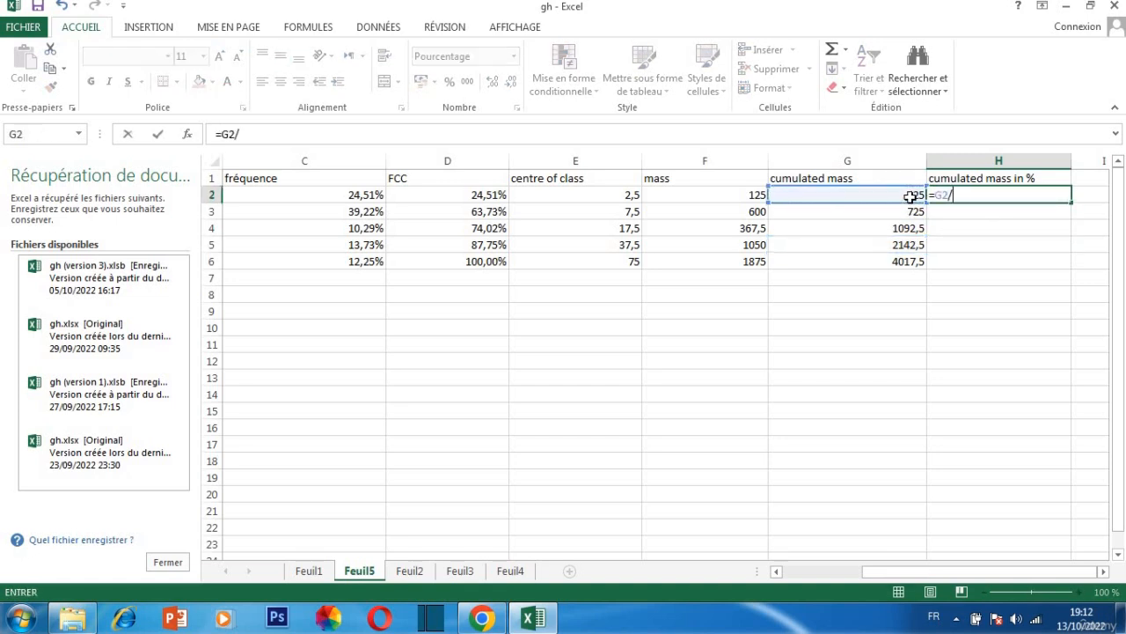
pyautogui.click(899, 261)
pyautogui.click(967, 205)
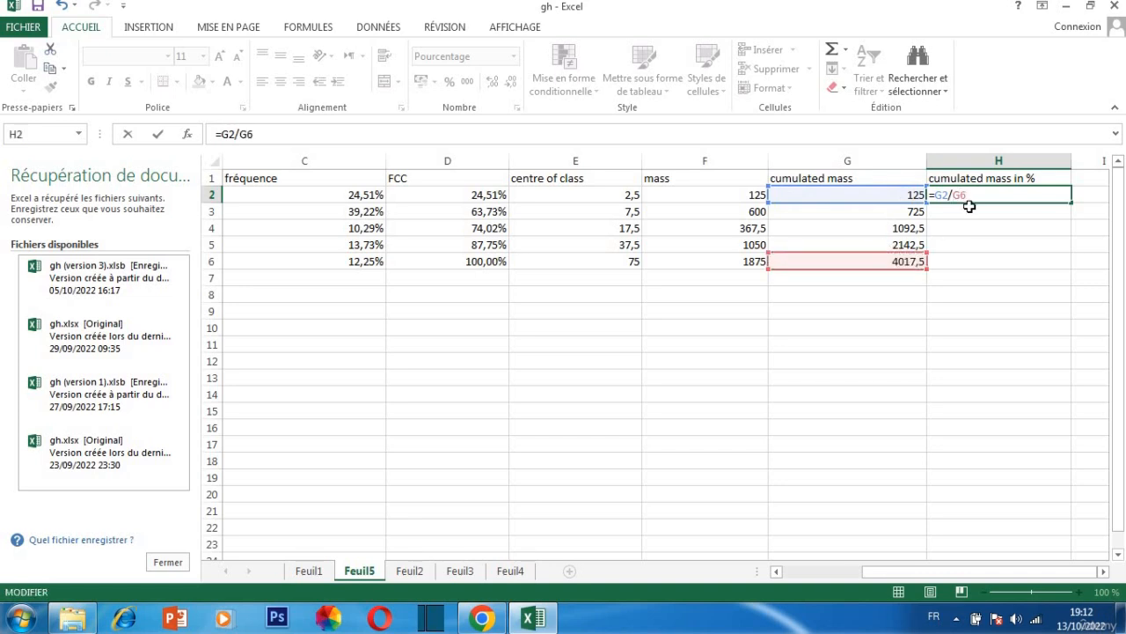
pyautogui.write('£')
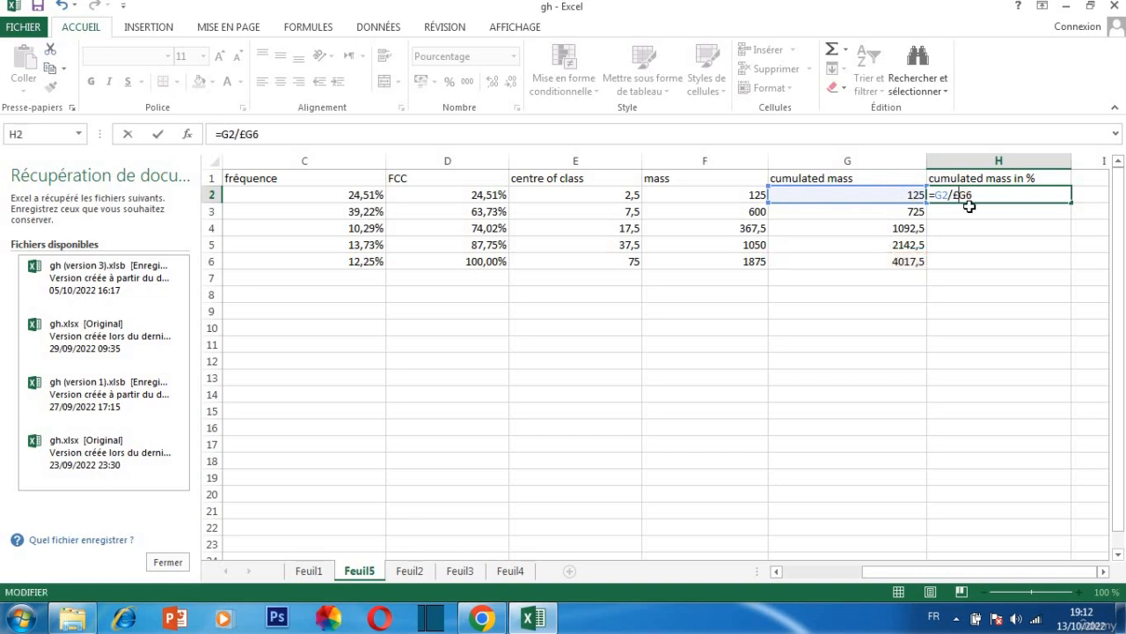
pyautogui.press('BackSpace')
pyautogui.write('$G')
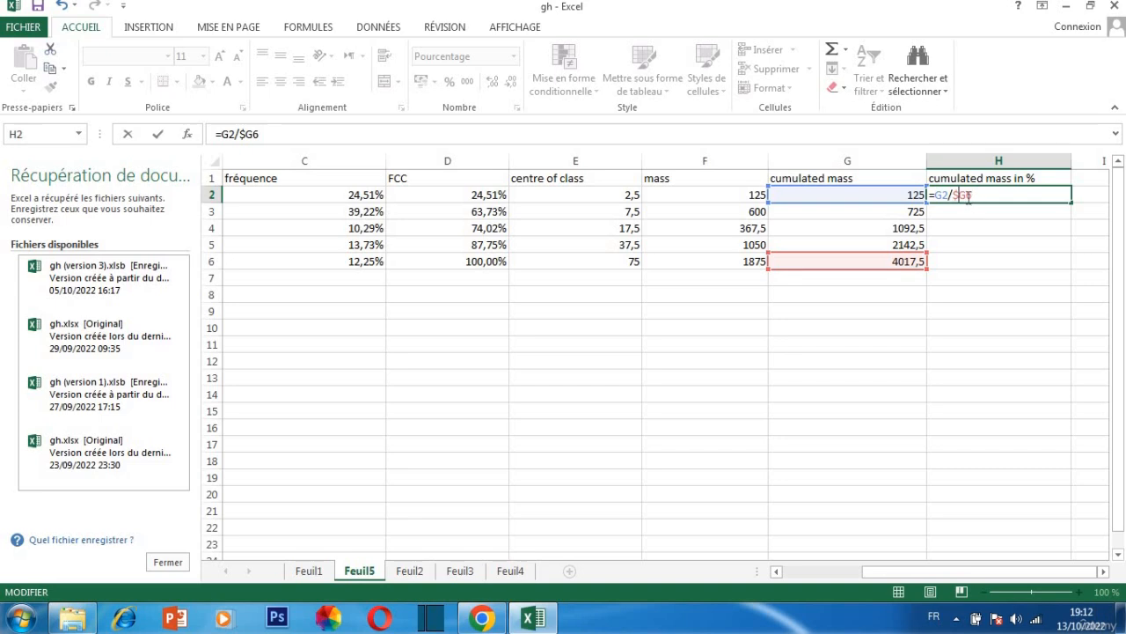
pyautogui.write('$')
pyautogui.press('Return')
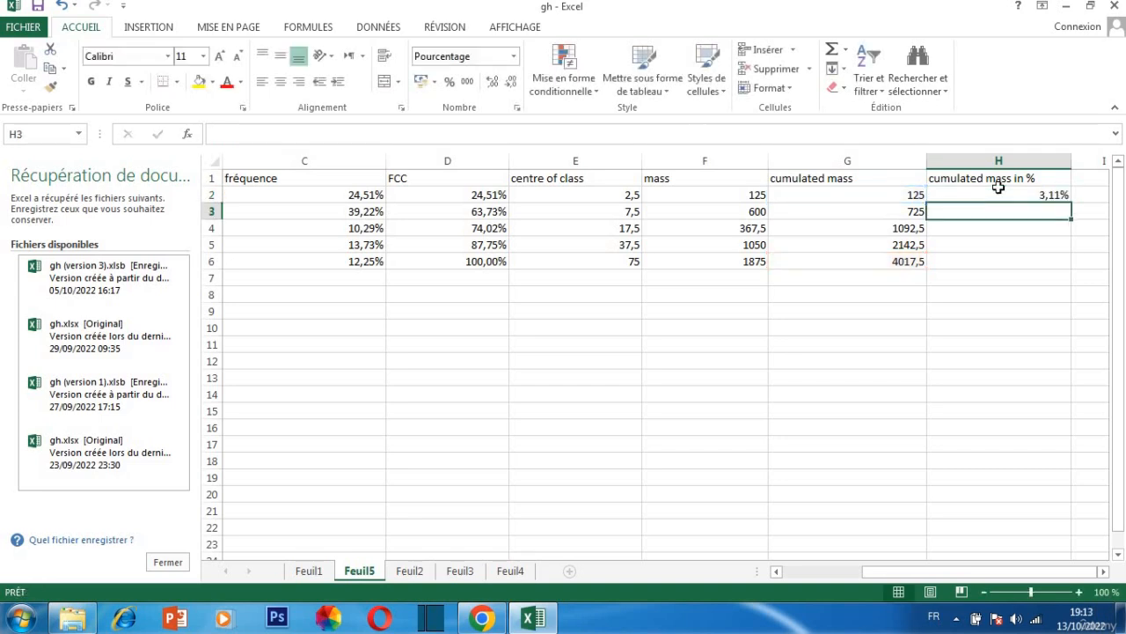
# Fill the cumulated mass share formula from H2 down to H6
pyautogui.click(1059, 197)
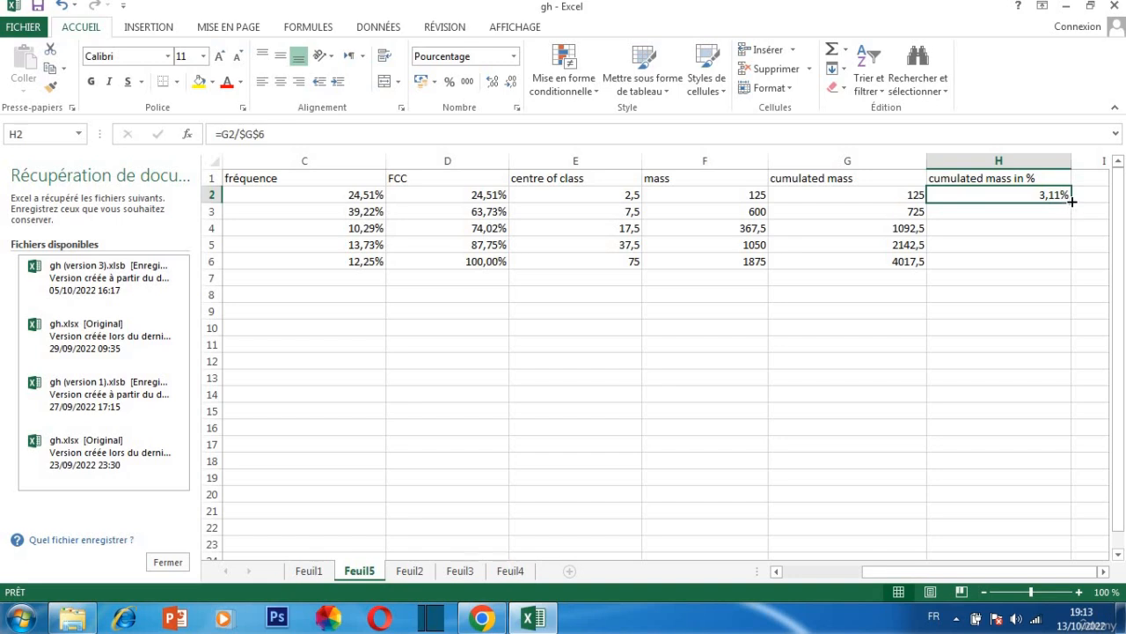
pyautogui.moveTo(1070, 201); pyautogui.dragTo(1067, 271)
pyautogui.moveTo(1064, 265); pyautogui.dragTo(1067, 264)
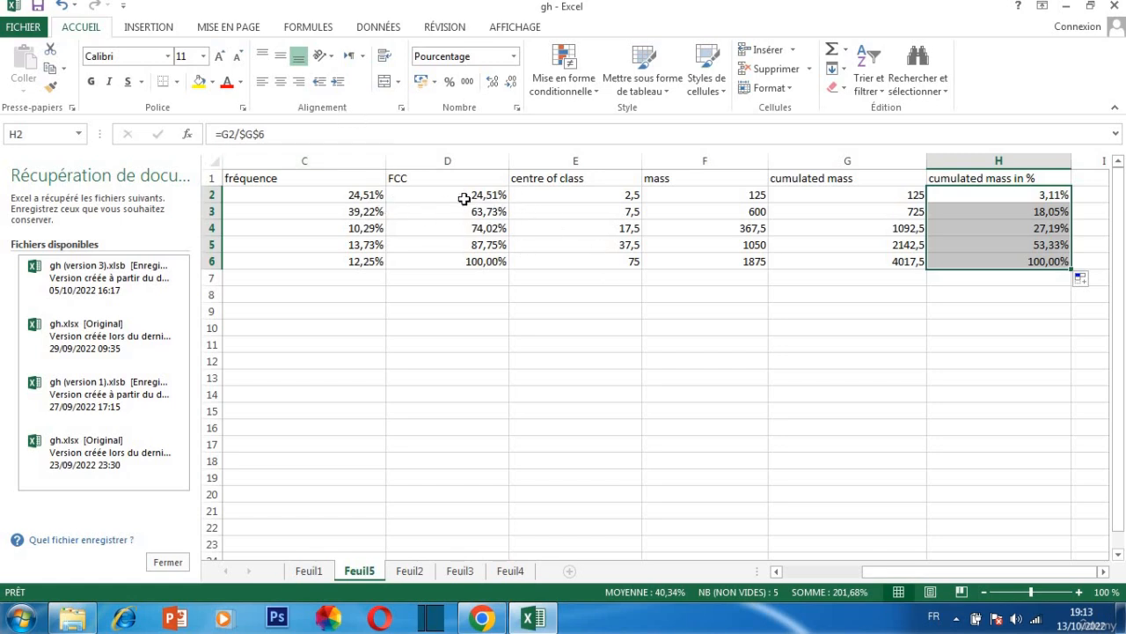
# Insert a scatter chart with straight lines and markers from the FCC values D2:D6 and the cumulated mass percentages H2:H6
pyautogui.moveTo(463, 196); pyautogui.dragTo(489, 260)
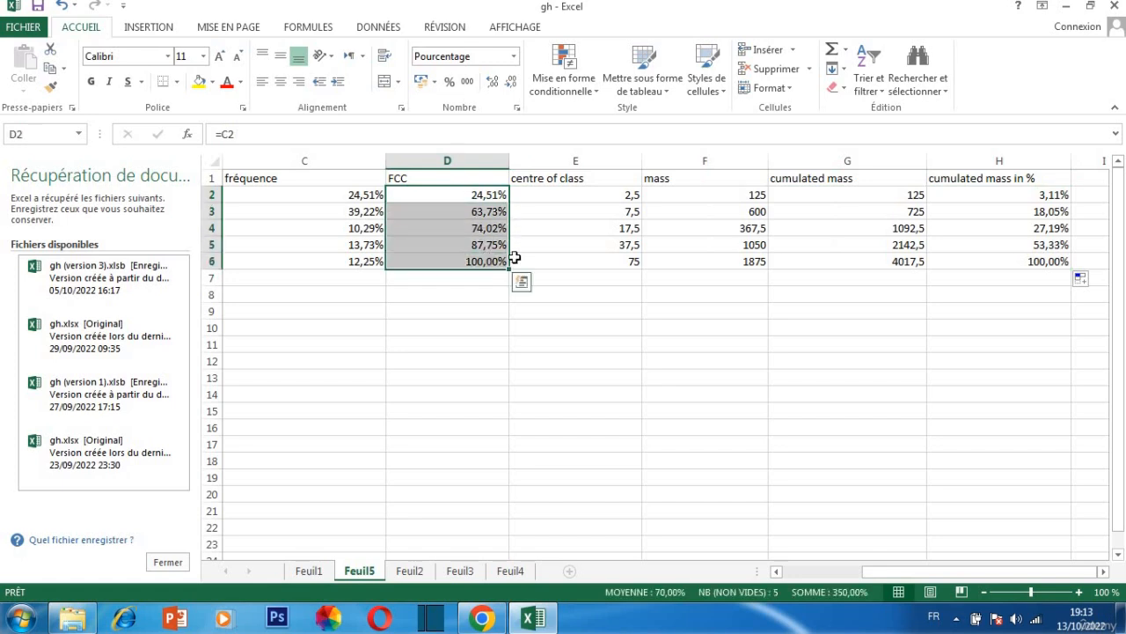
pyautogui.moveTo(993, 192); pyautogui.dragTo(1001, 261)
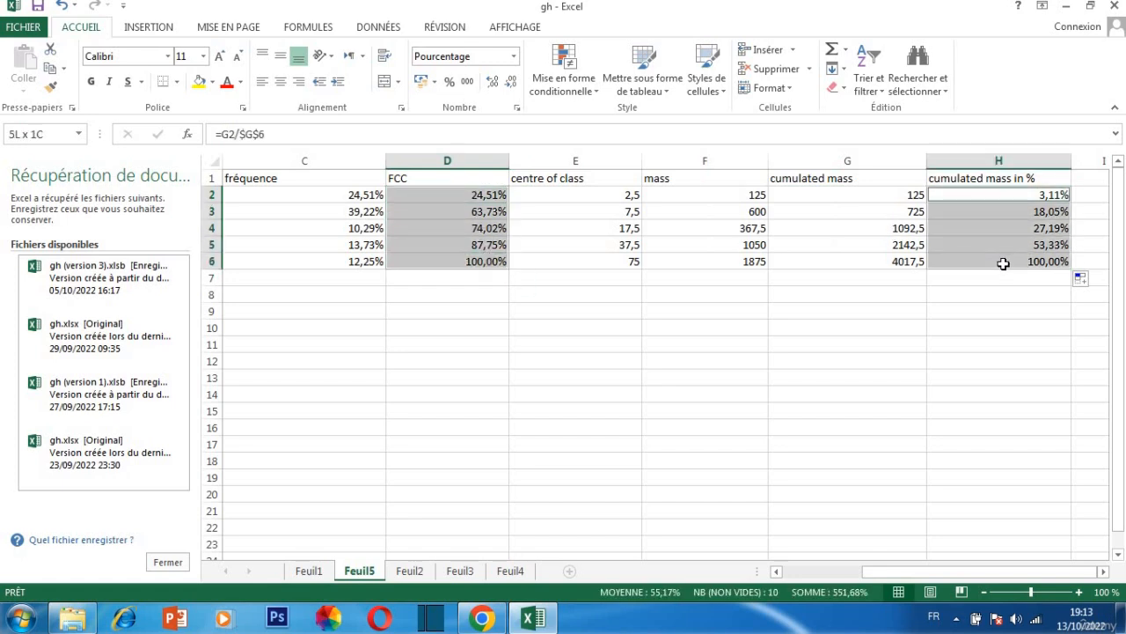
pyautogui.click(155, 27)
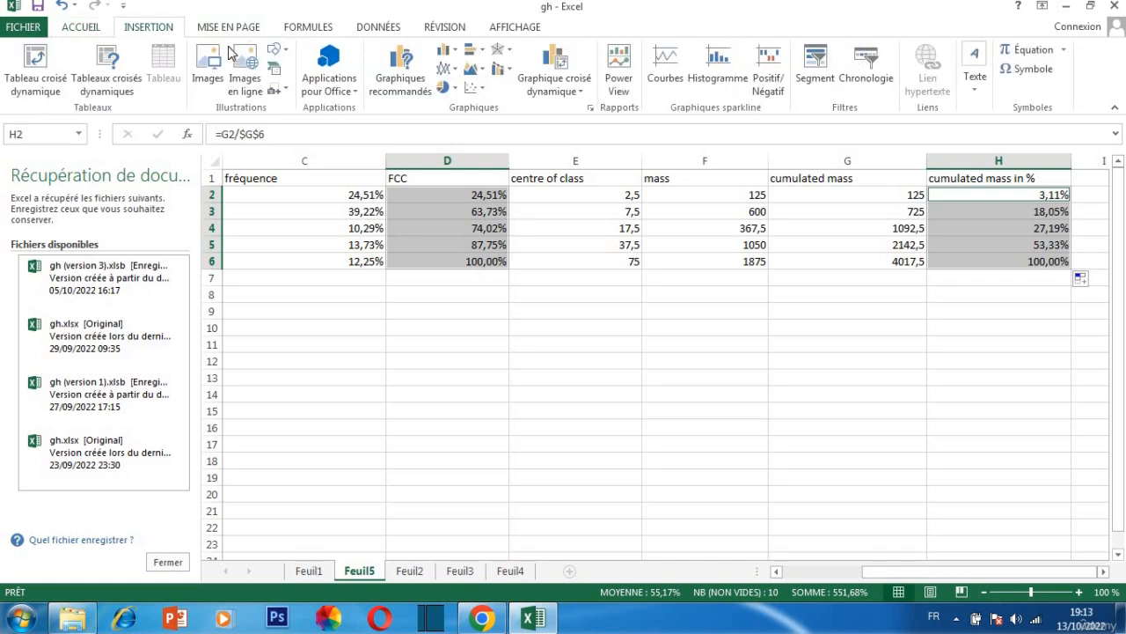
pyautogui.click(399, 62)
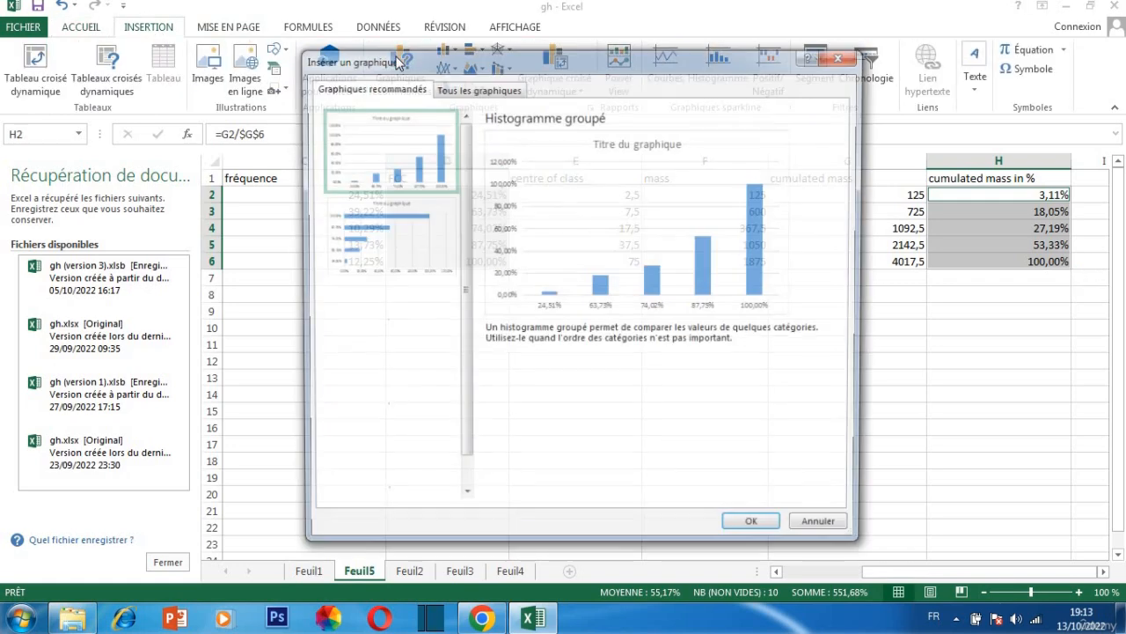
pyautogui.click(356, 325)
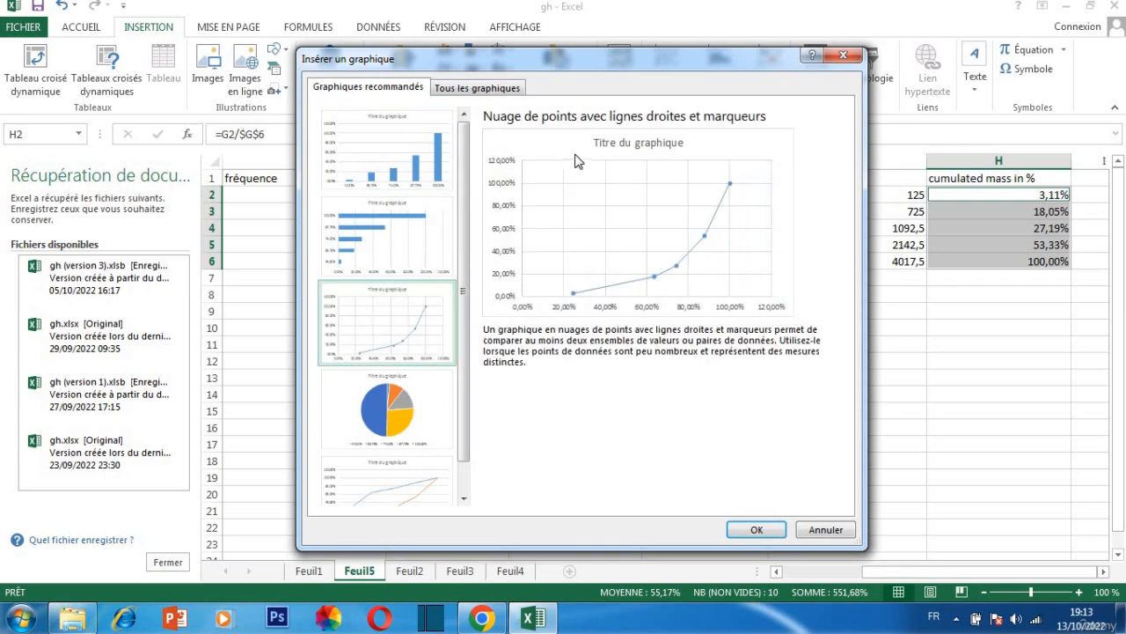
pyautogui.click(771, 531)
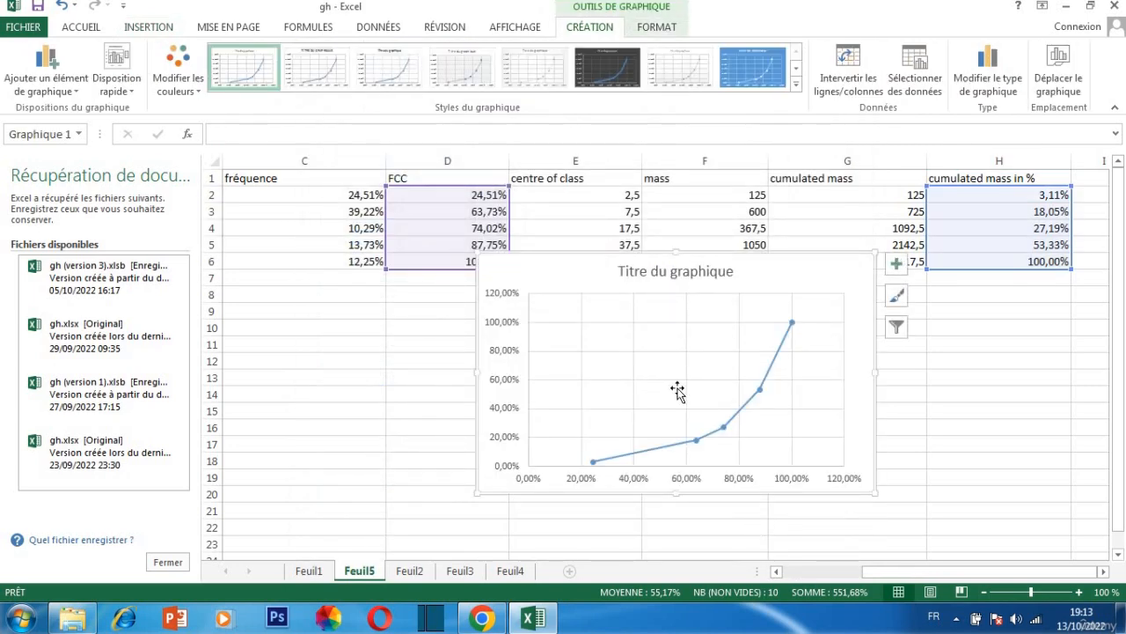
pyautogui.rightClick(785, 319)
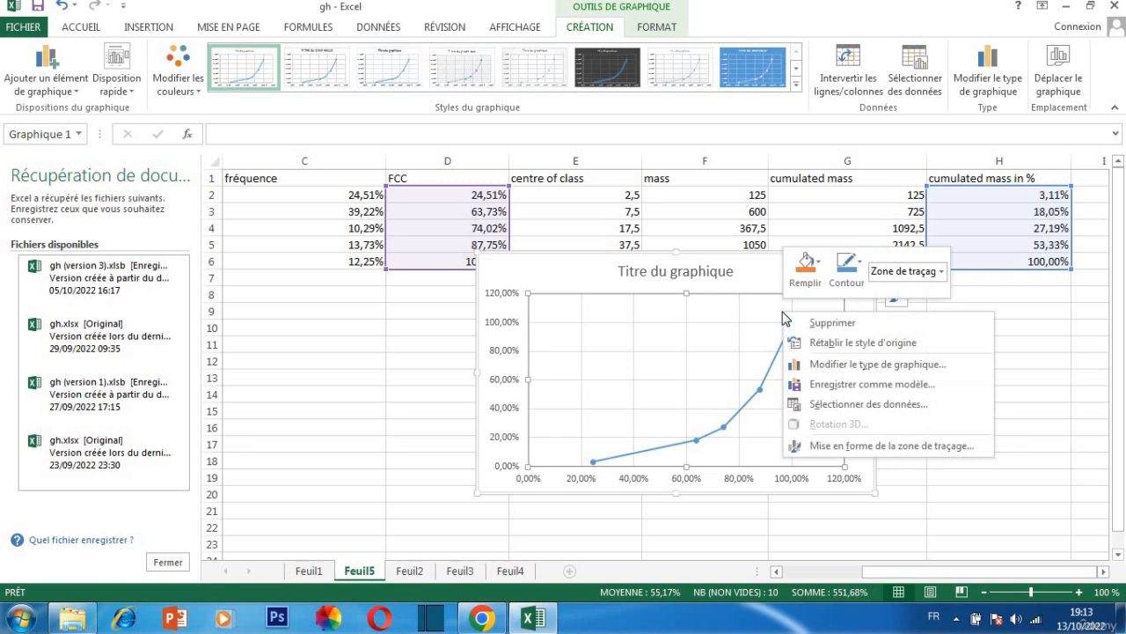
pyautogui.click(733, 337)
pyautogui.click(896, 264)
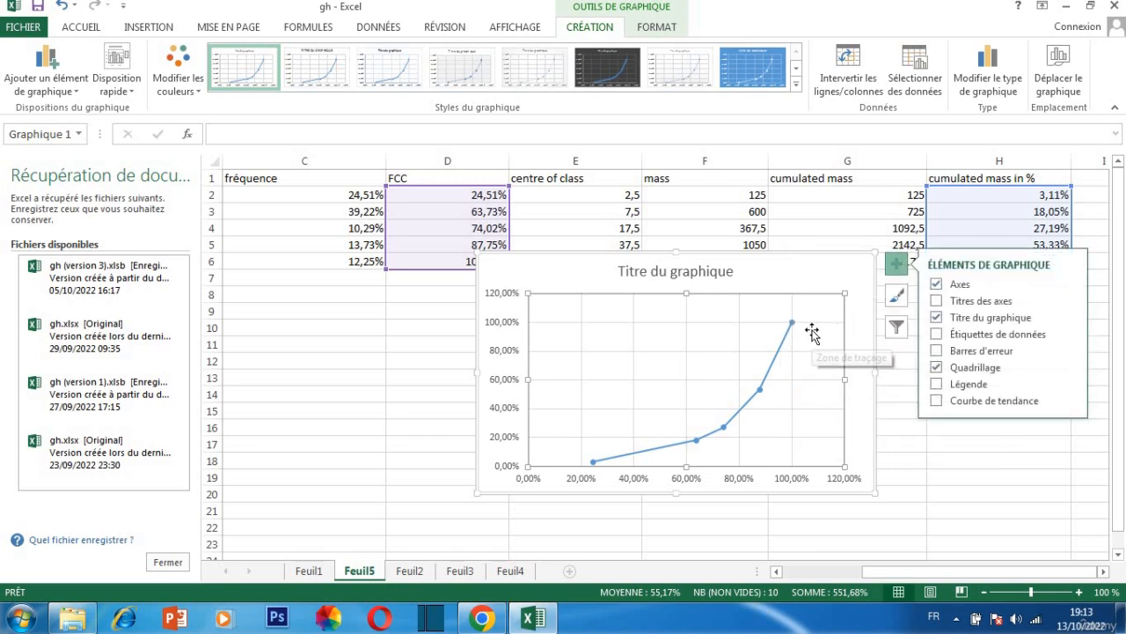
pyautogui.click(896, 328)
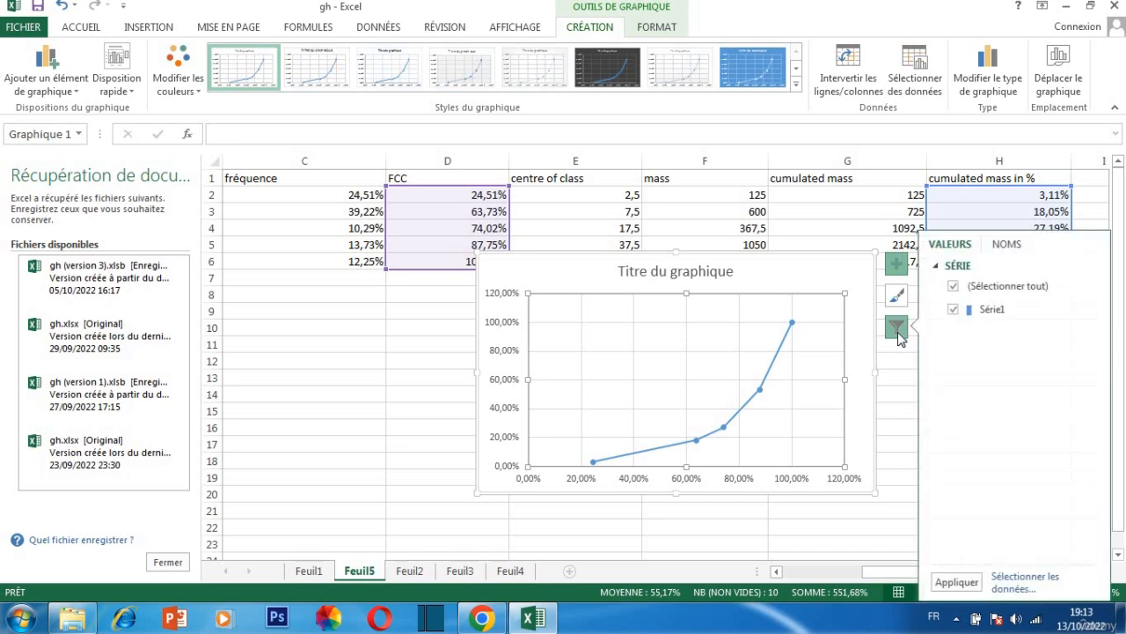
pyautogui.click(897, 328)
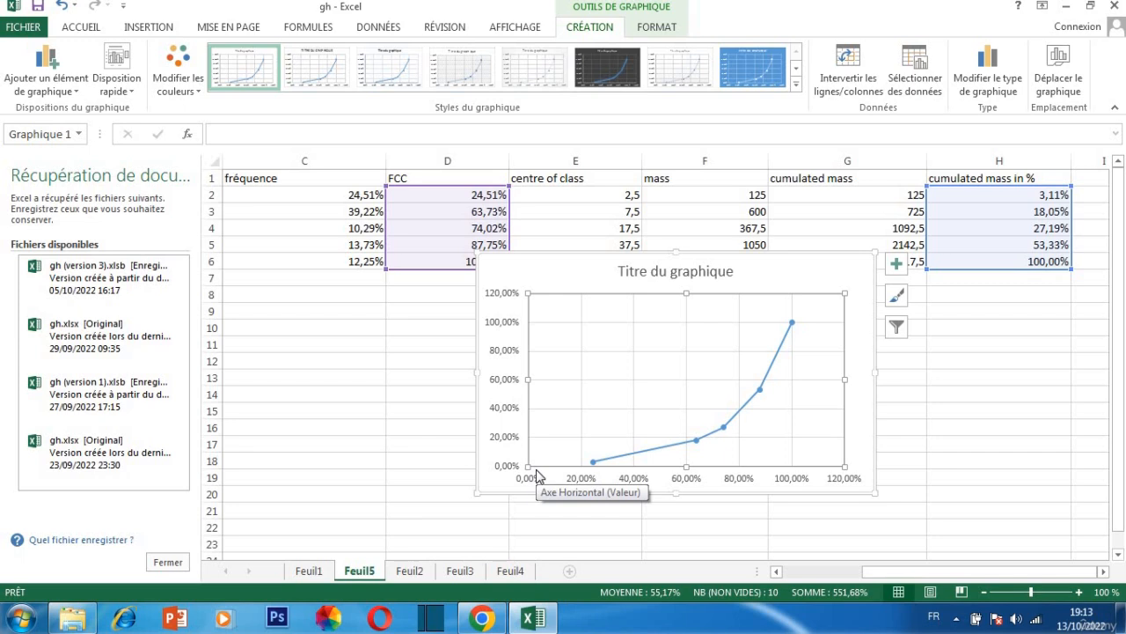
# Insert a blank cell at D2 in the FCC column and at H2 in the cumulated mass in % column, shifting cells down
pyautogui.click(443, 193)
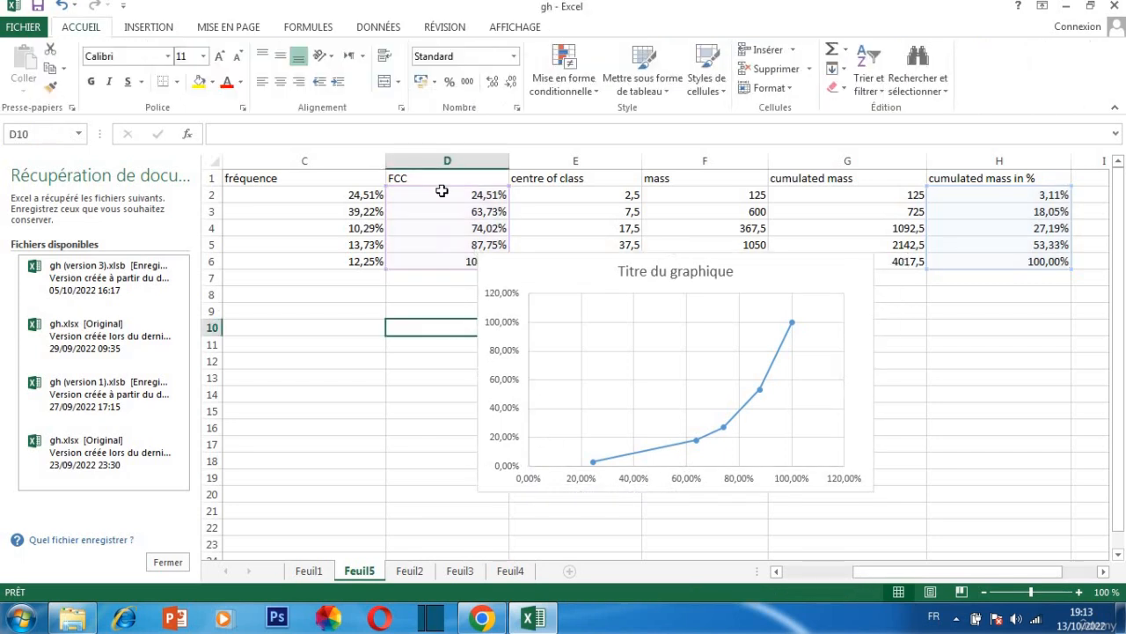
pyautogui.rightClick(445, 190)
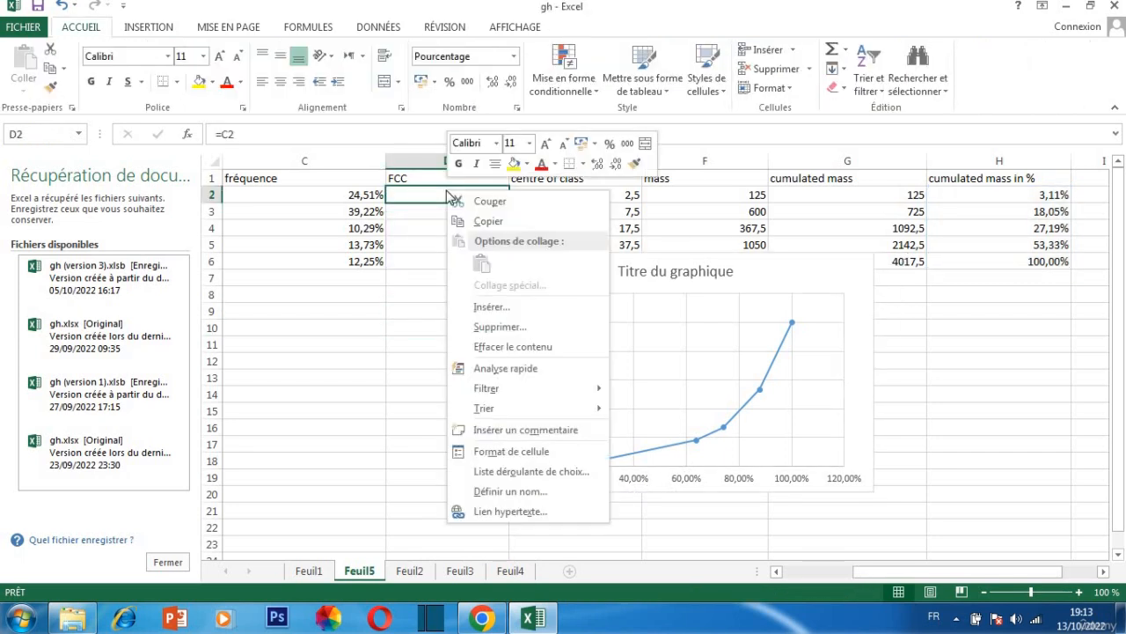
pyautogui.click(491, 306)
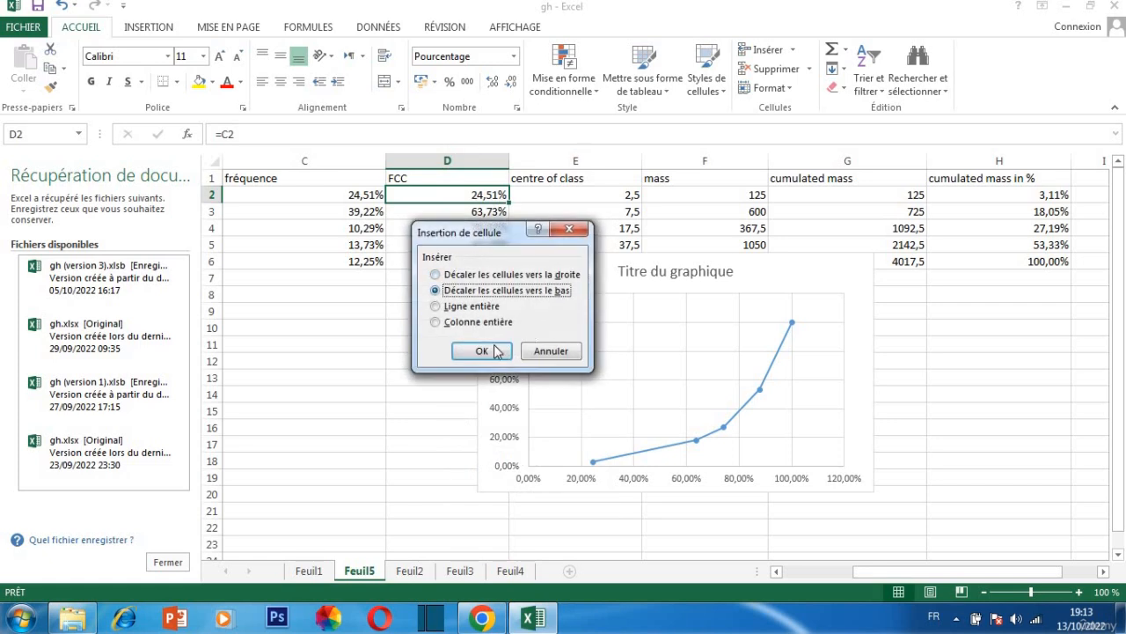
pyautogui.press('Return')
pyautogui.rightClick(1027, 195)
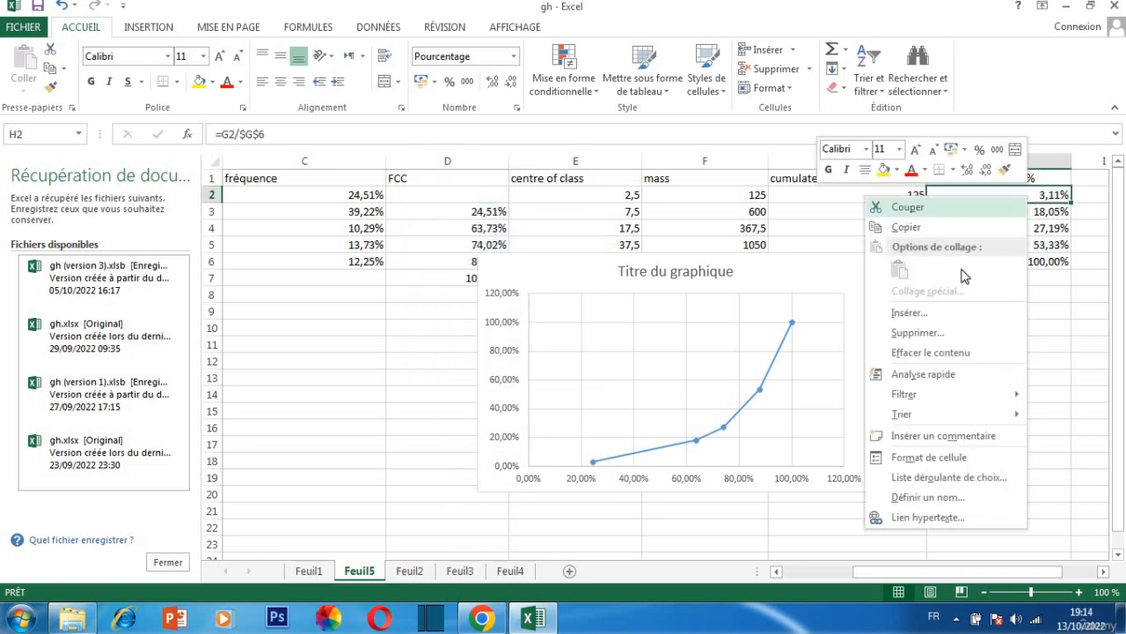
pyautogui.click(948, 315)
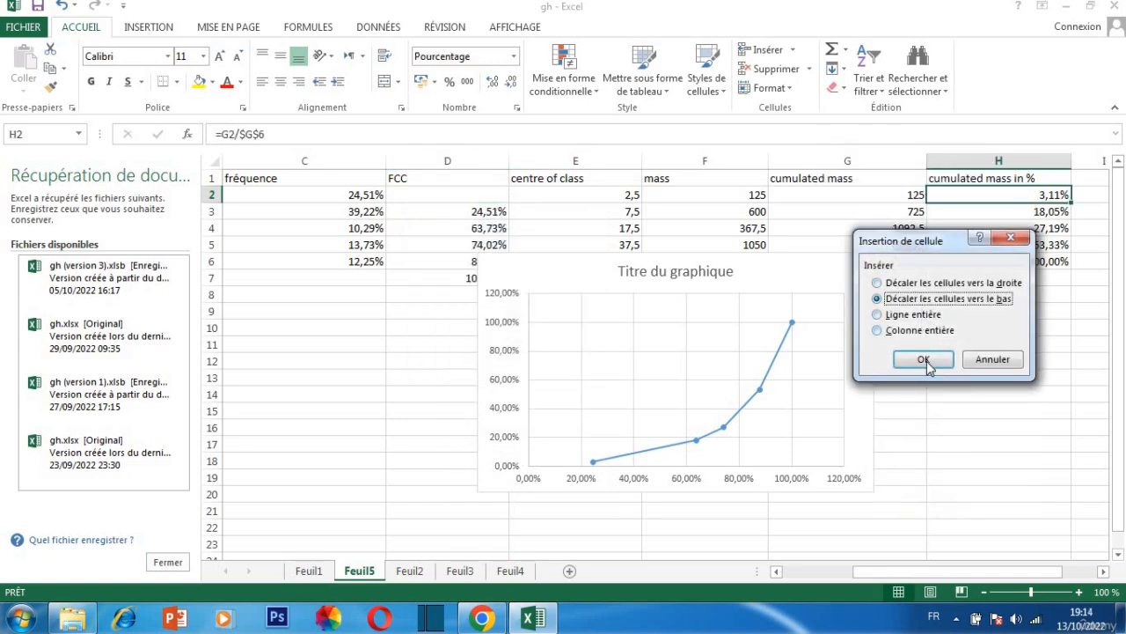
pyautogui.click(912, 349)
# Enter 0% as the starting value in D2 of the FCC column and in H2 of the cumulated mass in % column
pyautogui.click(481, 194)
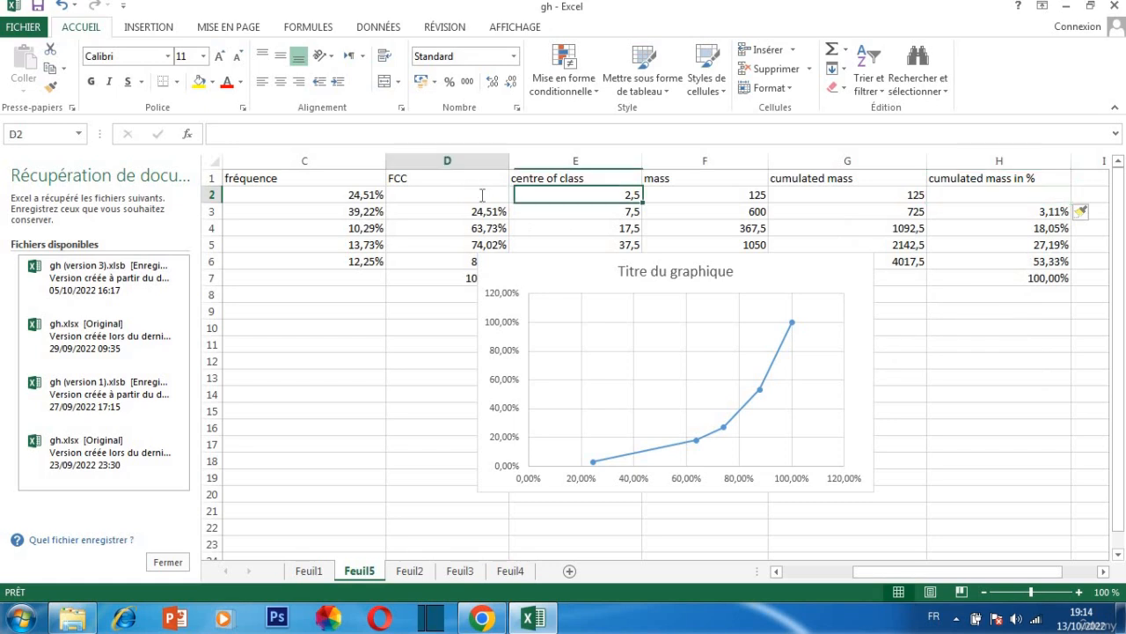
pyautogui.press('BackSpace')
pyautogui.write('0')
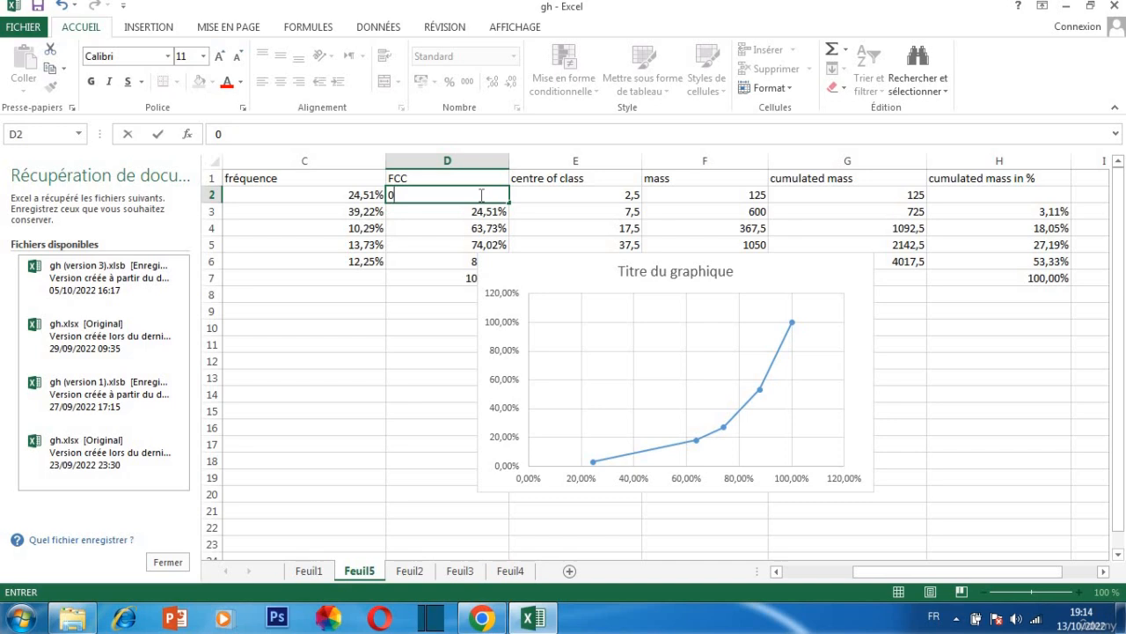
pyautogui.click(961, 194)
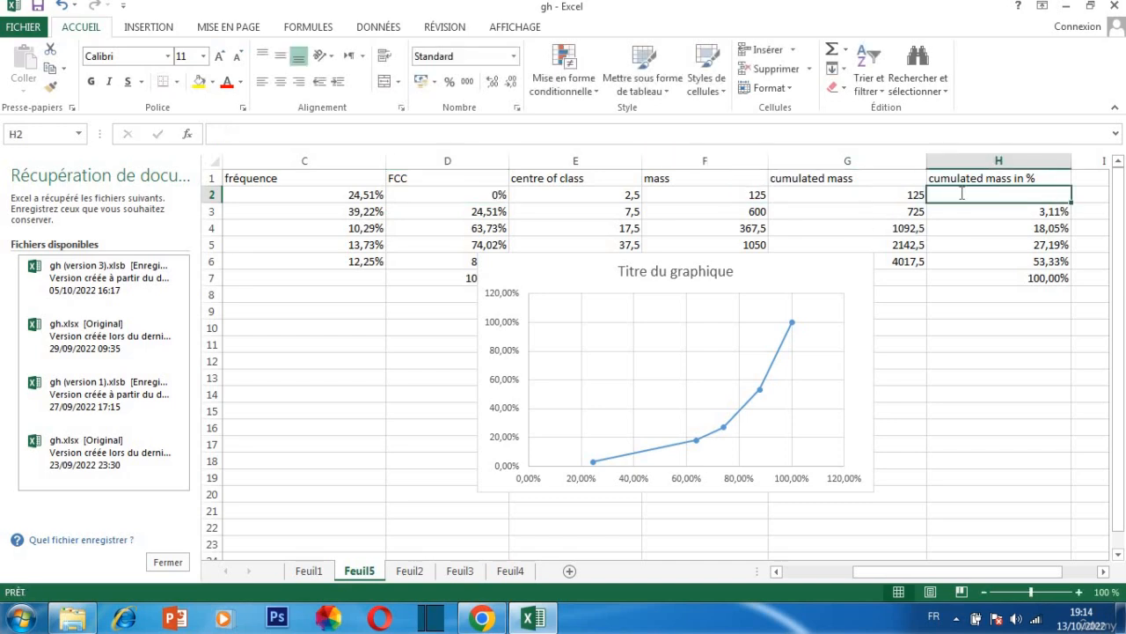
pyautogui.write('0')
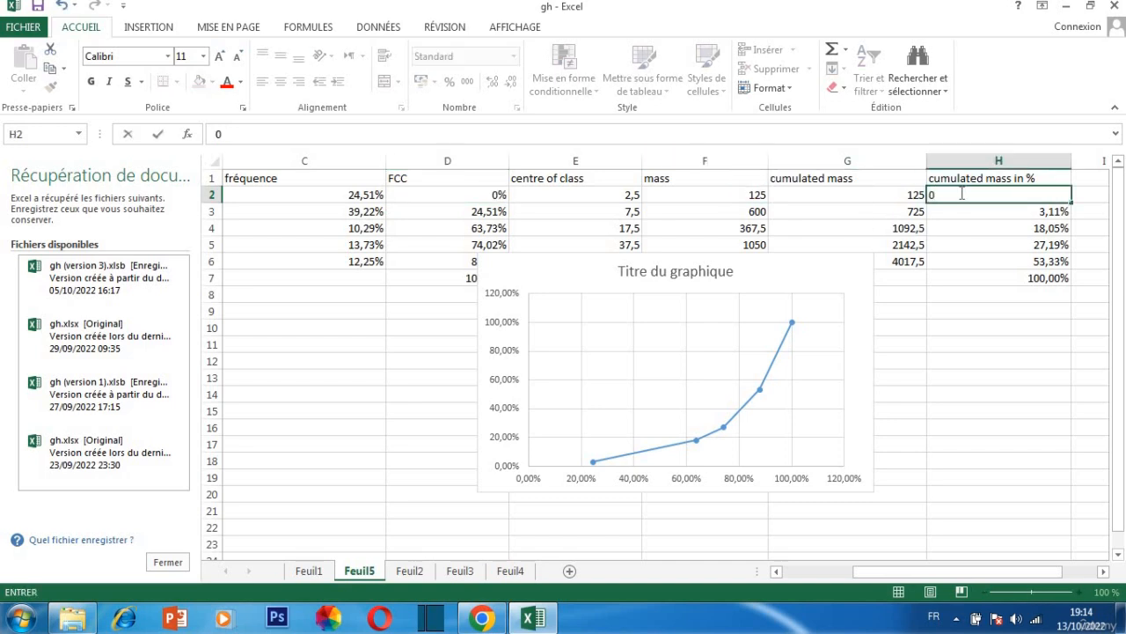
pyautogui.click(431, 244)
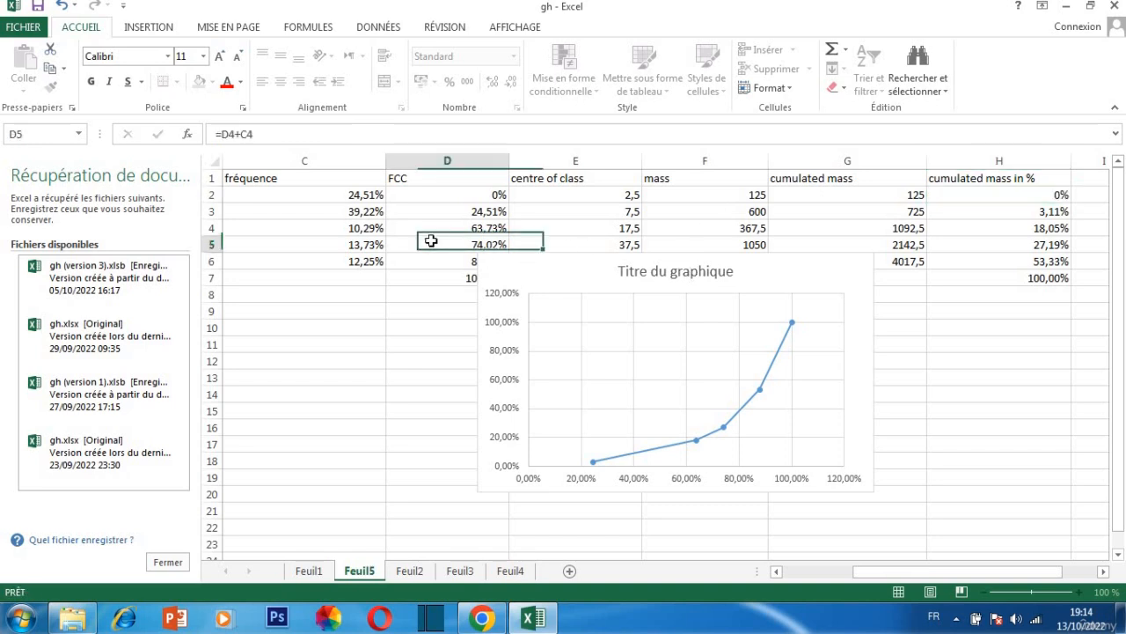
# Remove the existing scatter chart from the sheet
pyautogui.rightClick(448, 191)
pyautogui.press('Escape')
pyautogui.rightClick(566, 343)
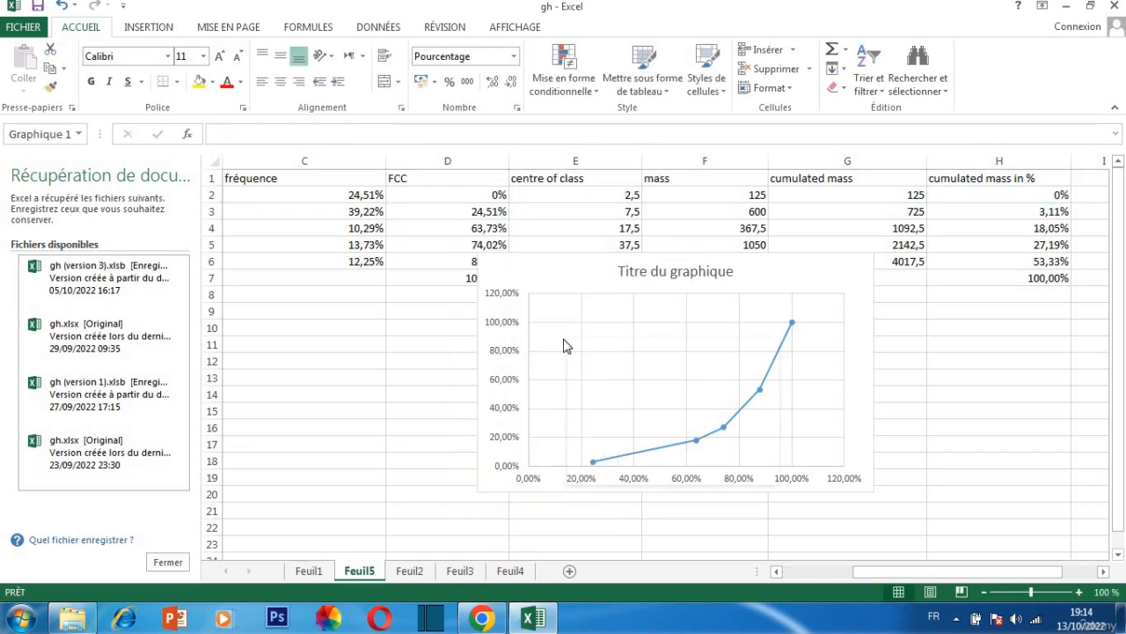
pyautogui.click(622, 333)
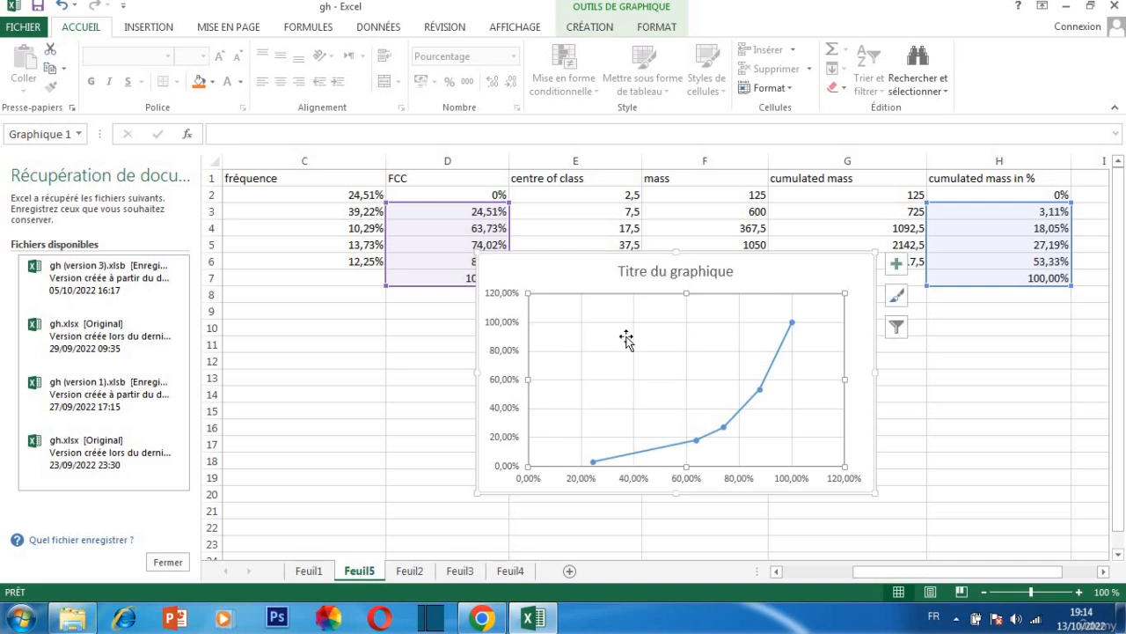
pyautogui.rightClick(584, 279)
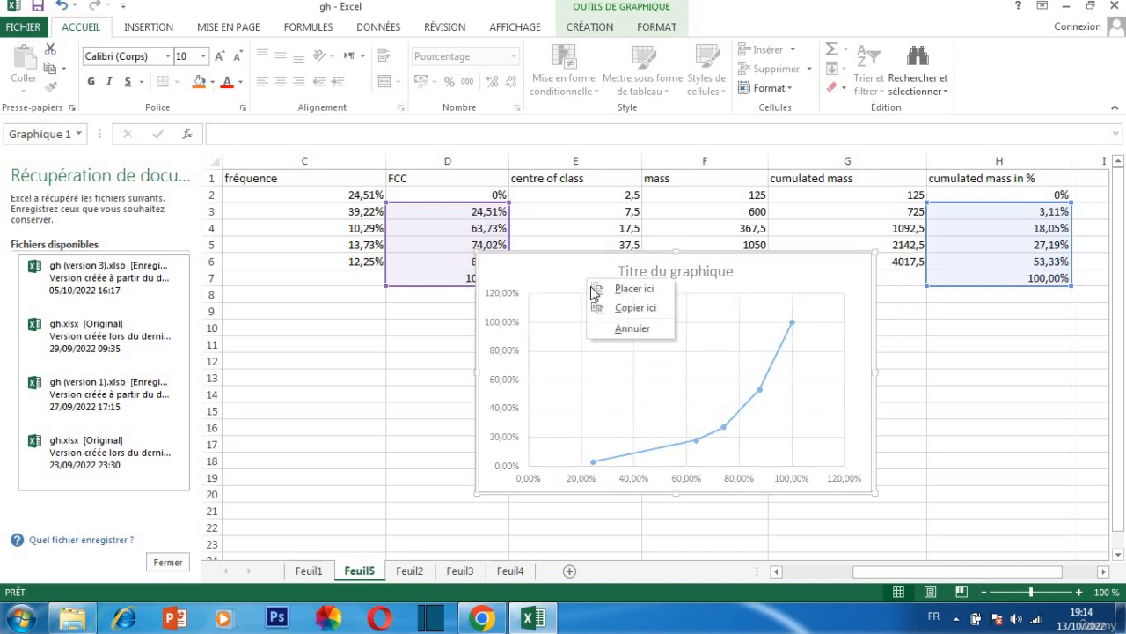
pyautogui.click(645, 331)
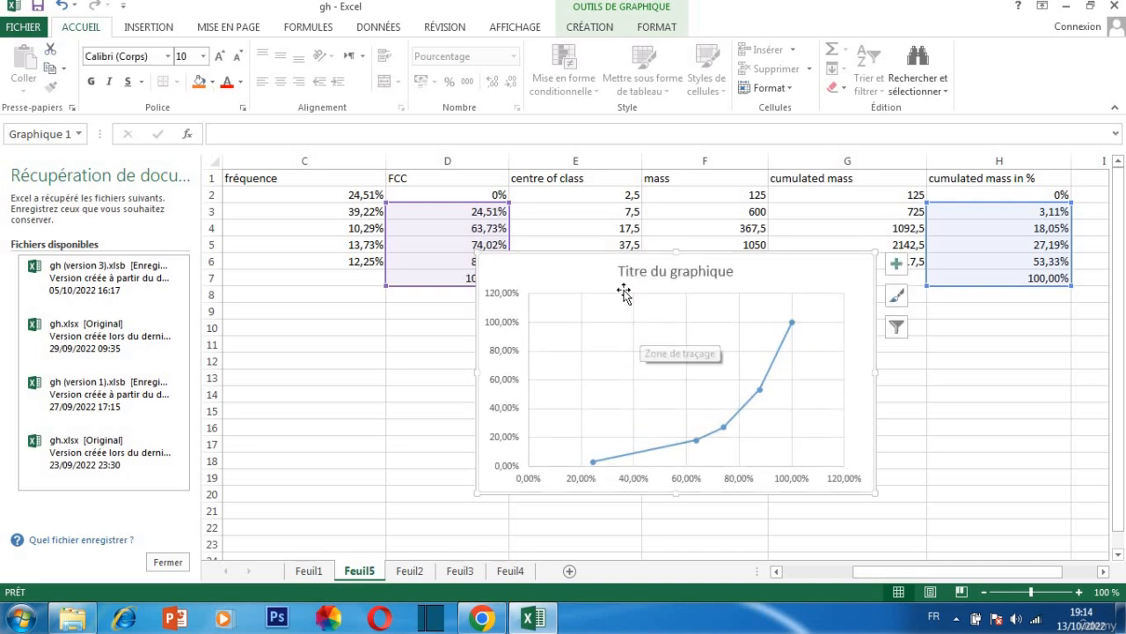
pyautogui.rightClick(622, 295)
pyautogui.click(655, 251)
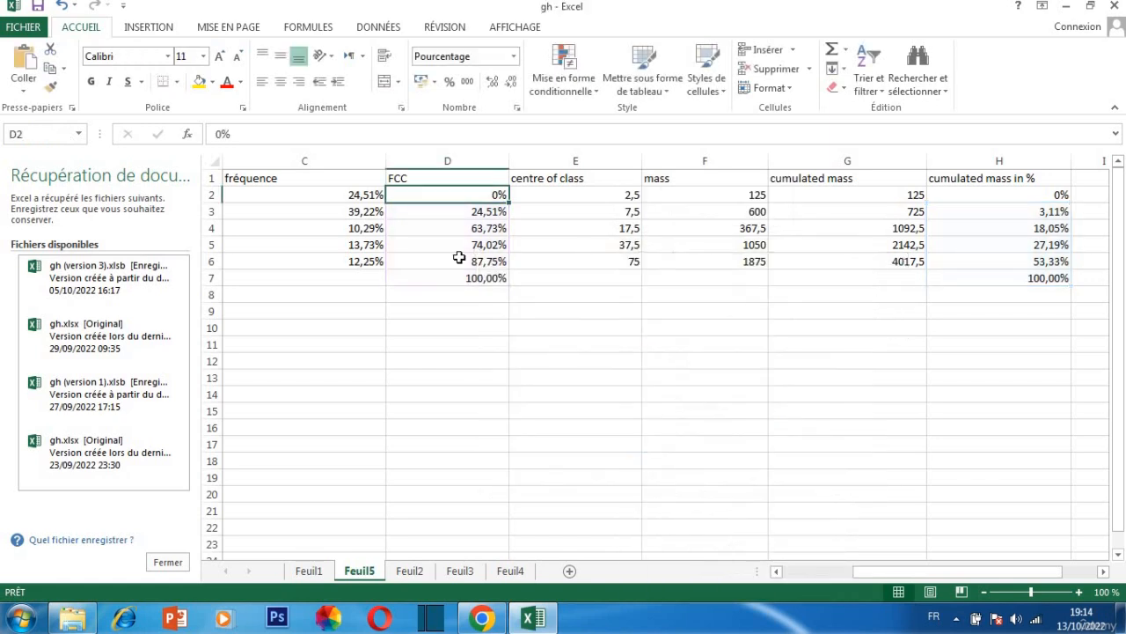
# Insert the recommended scatter chart with straight lines and markers from the FCC values D2:D7 and the cumulated mass percentages H2:H7
pyautogui.moveTo(483, 201); pyautogui.dragTo(486, 278)
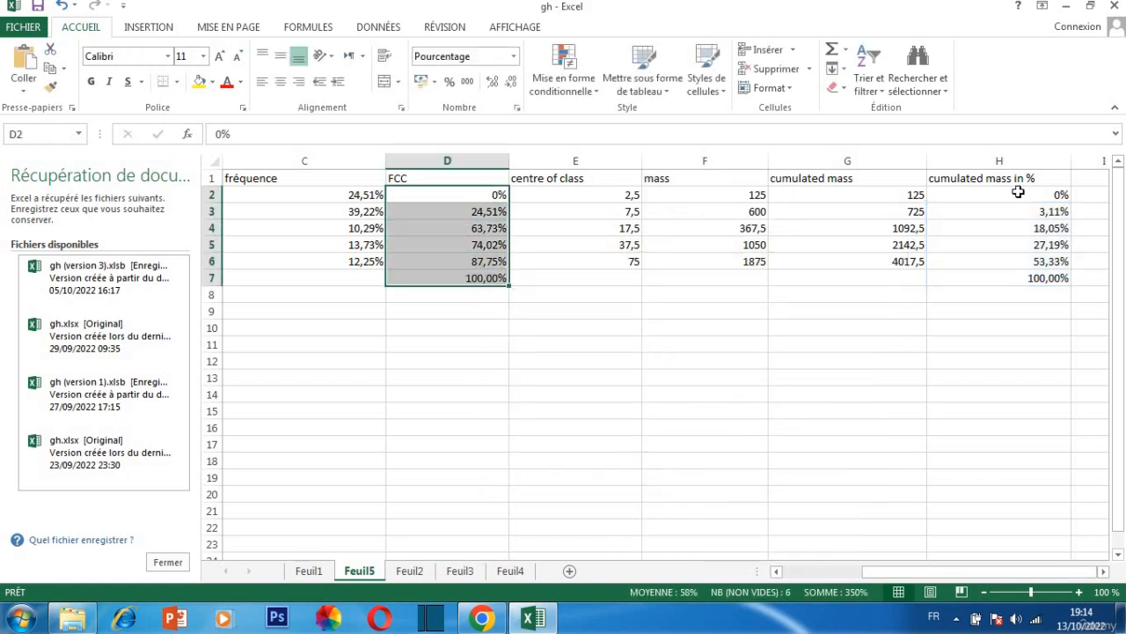
pyautogui.moveTo(1017, 199); pyautogui.dragTo(1023, 279)
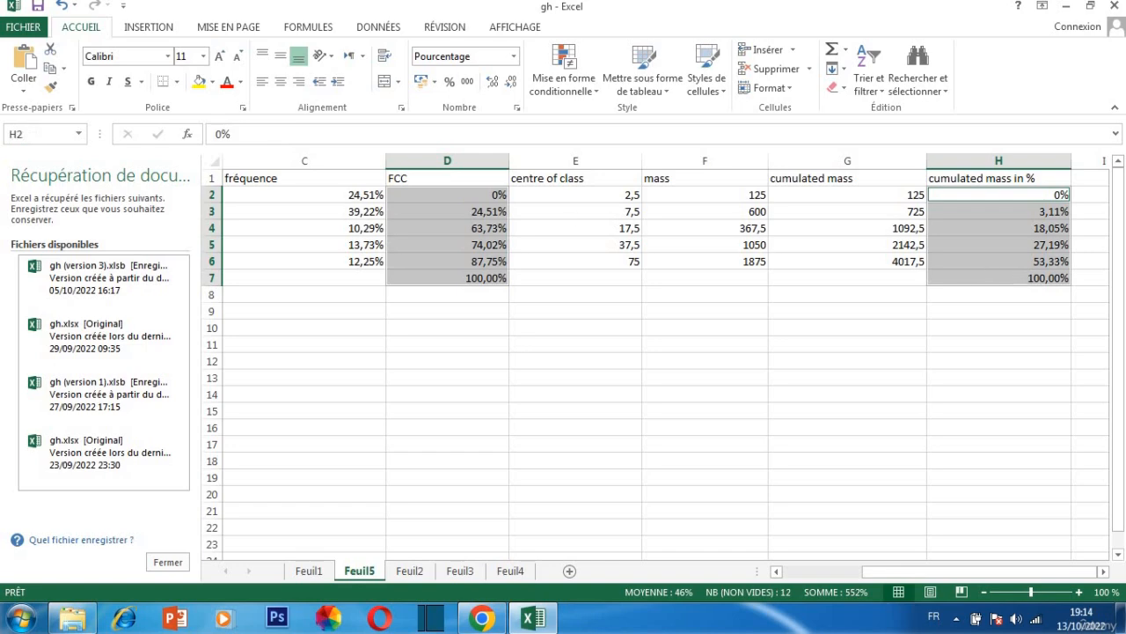
pyautogui.click(158, 29)
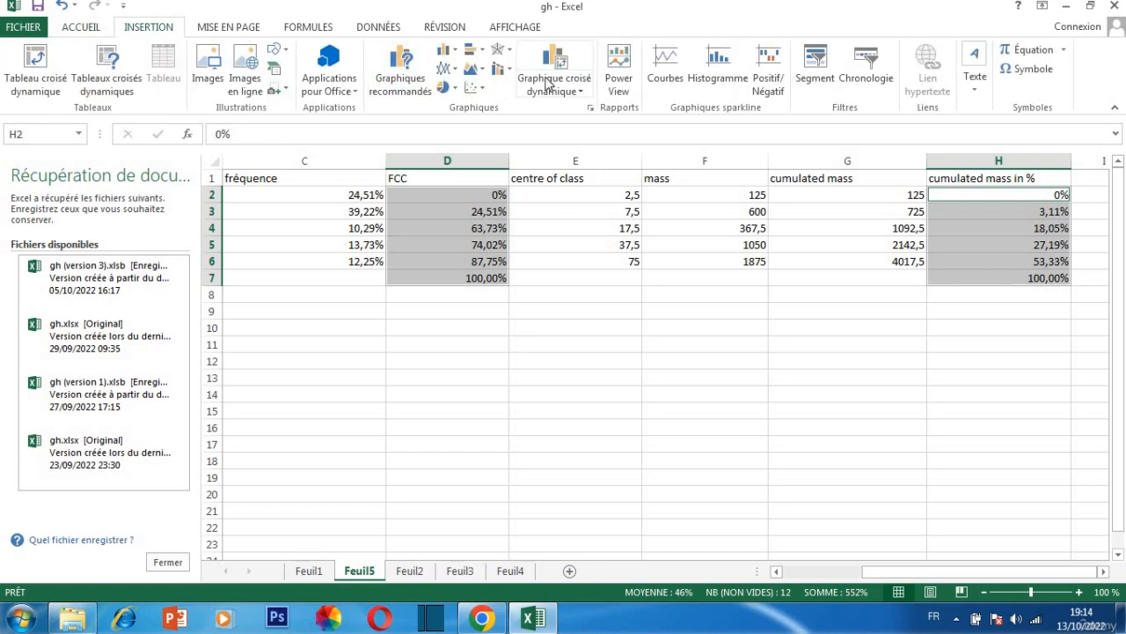
pyautogui.click(403, 63)
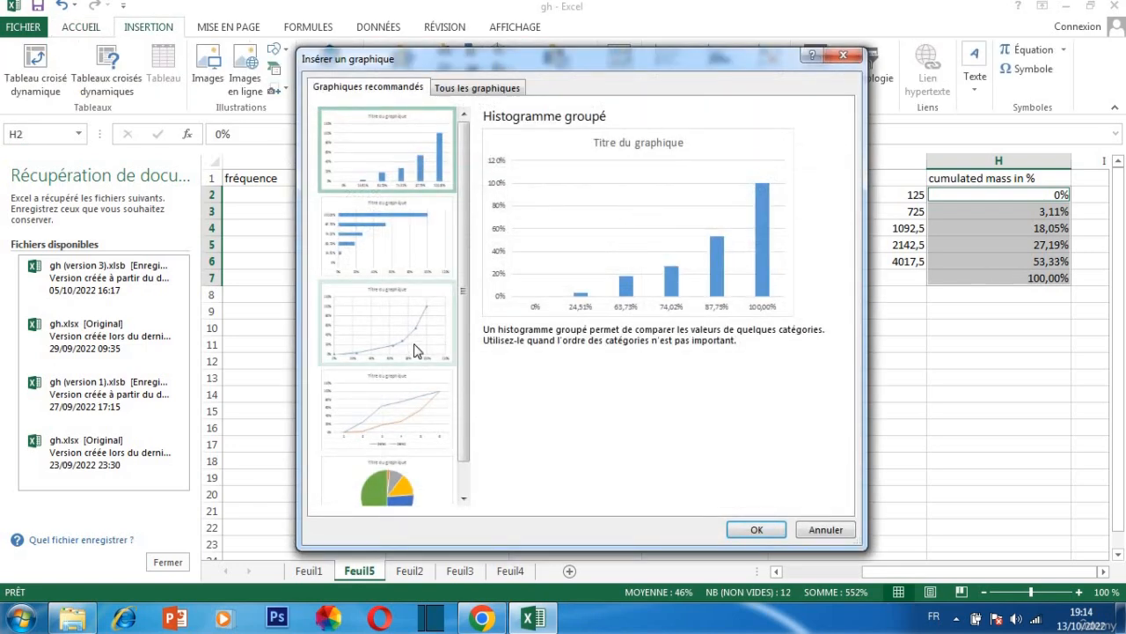
pyautogui.click(415, 349)
pyautogui.click(753, 530)
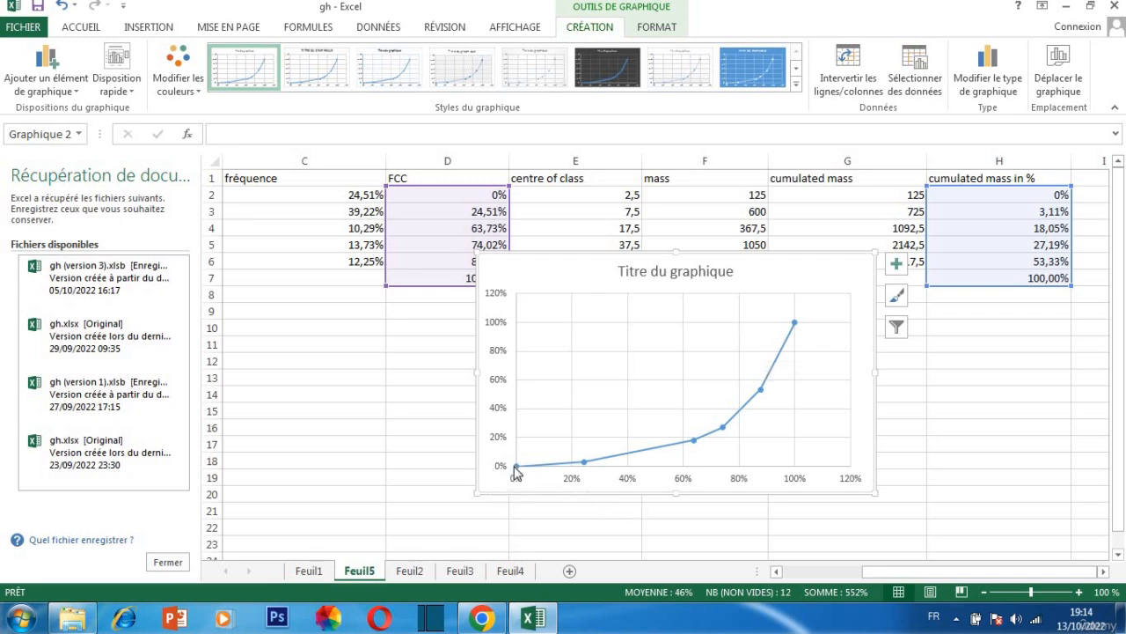
# Add a second data series to the chart with X values {0,1} and Y values {0,1} as the diagonal equality line
pyautogui.moveTo(587, 466)
pyautogui.moveTo(516, 468)
pyautogui.rightClick(567, 361)
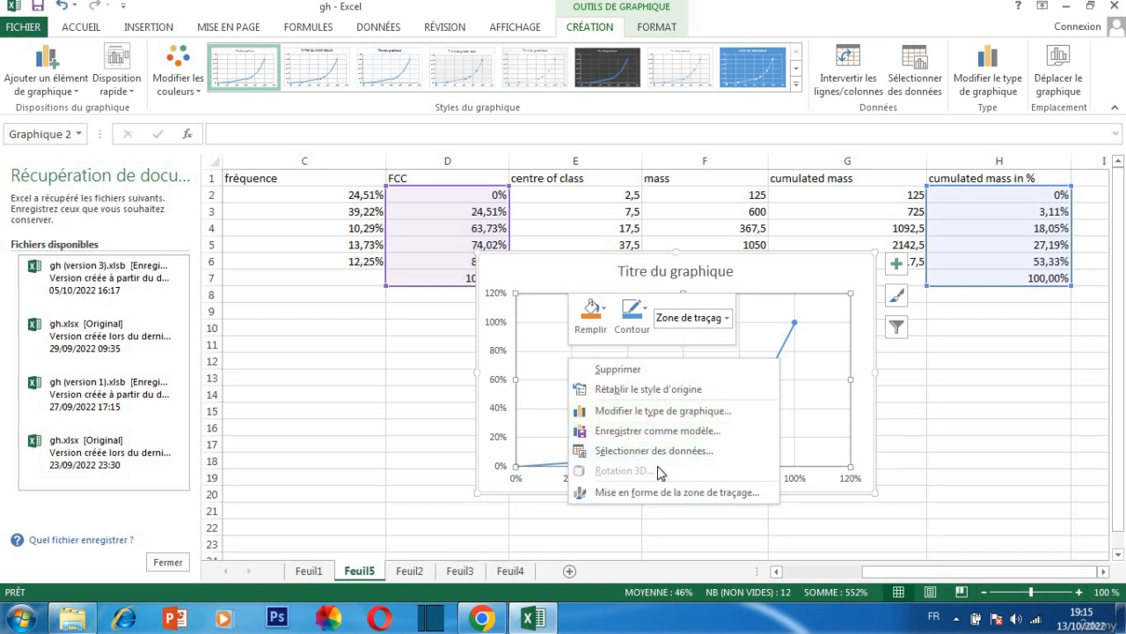
pyautogui.rightClick(791, 342)
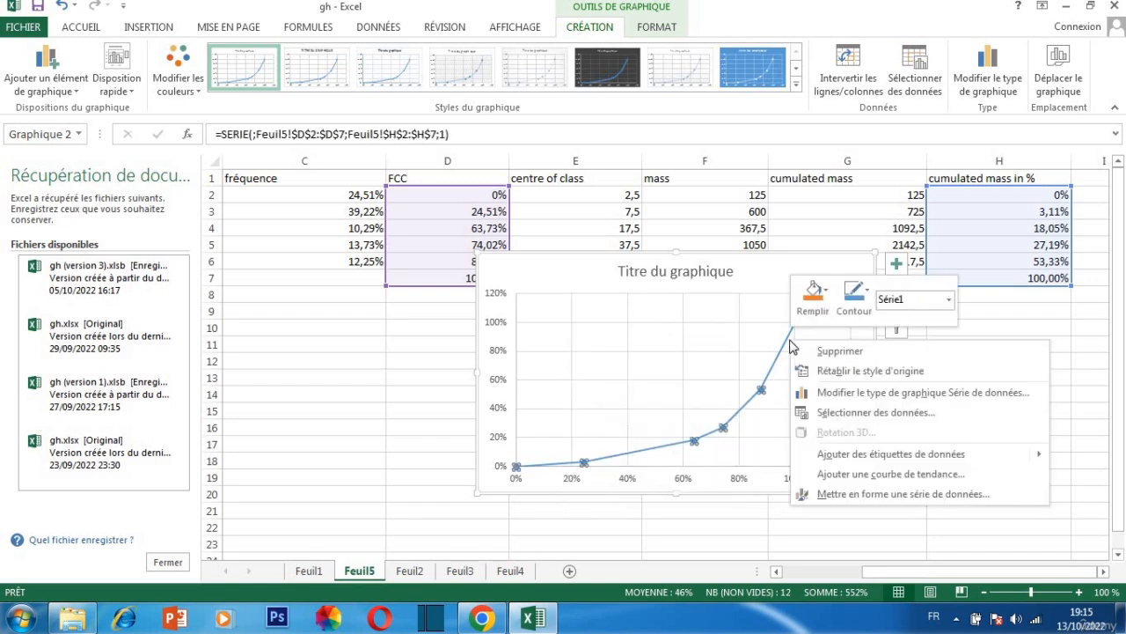
pyautogui.click(871, 413)
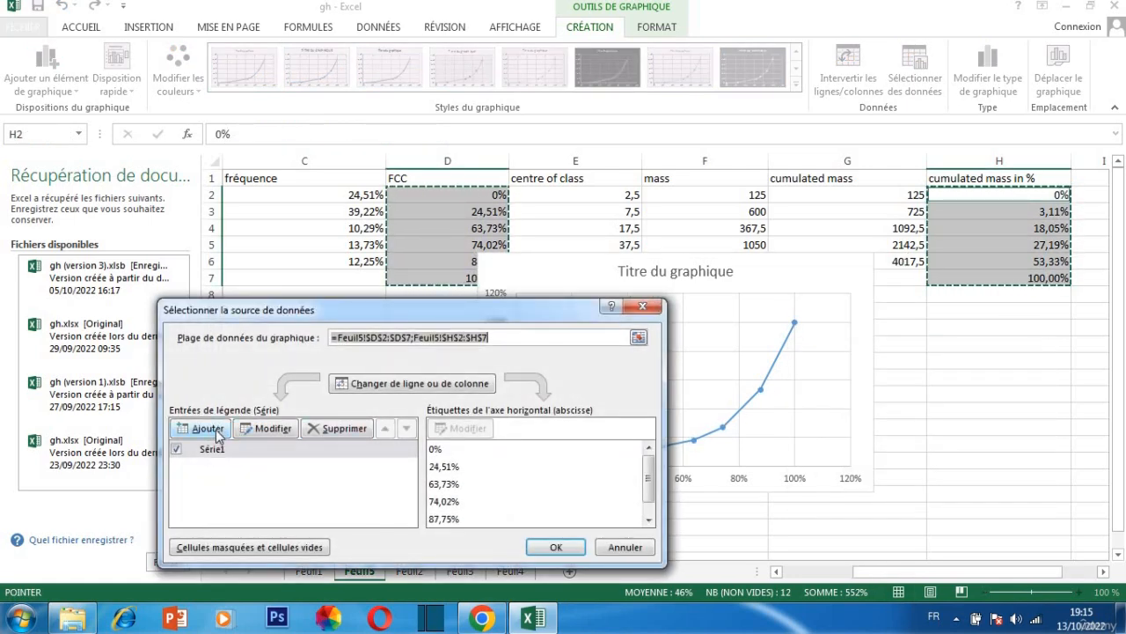
pyautogui.click(209, 429)
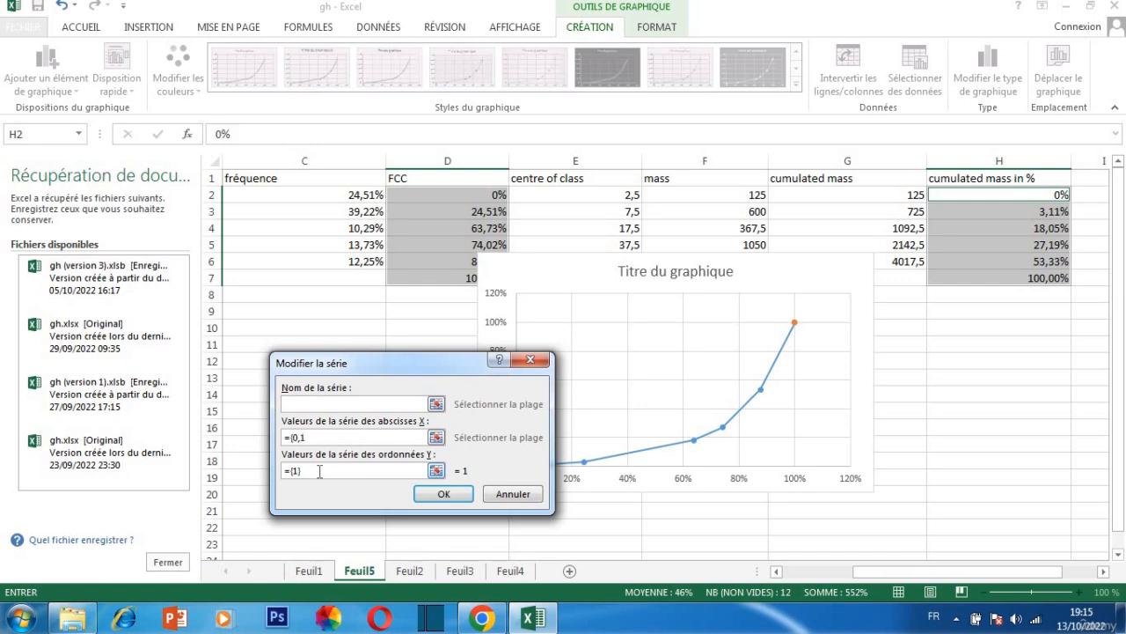
pyautogui.click(297, 475)
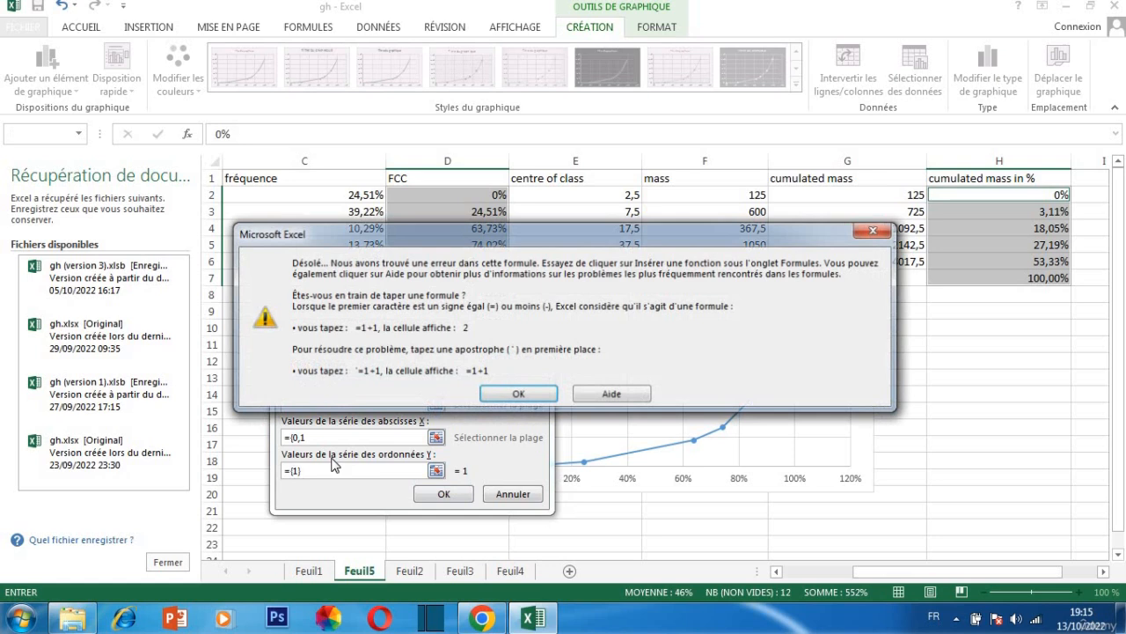
pyautogui.click(516, 393)
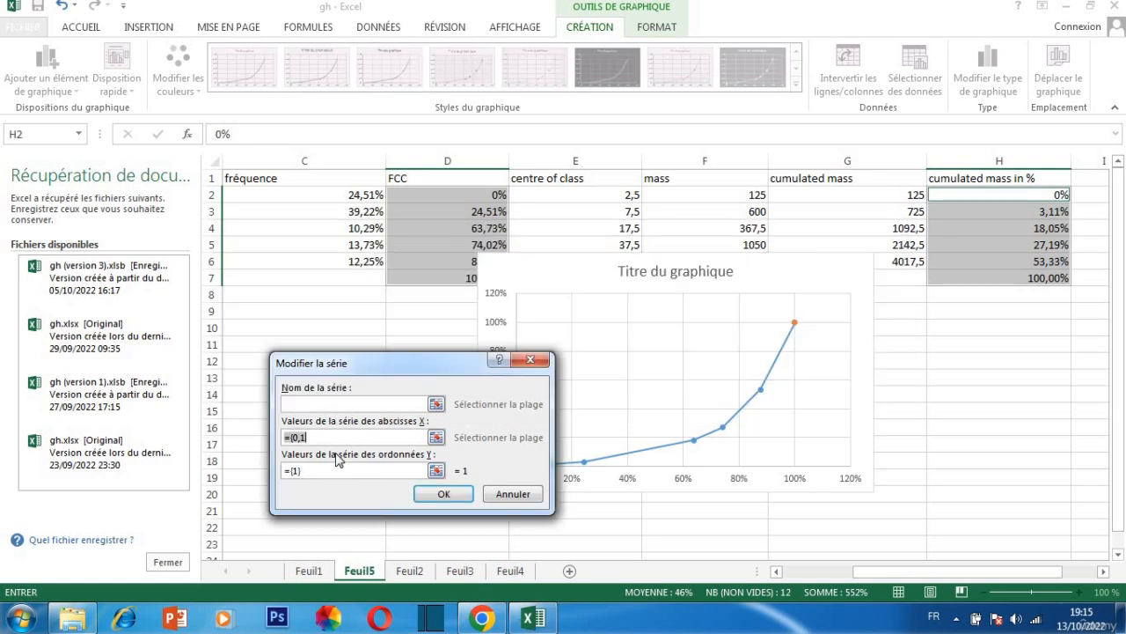
pyautogui.write('=')
pyautogui.click(294, 473)
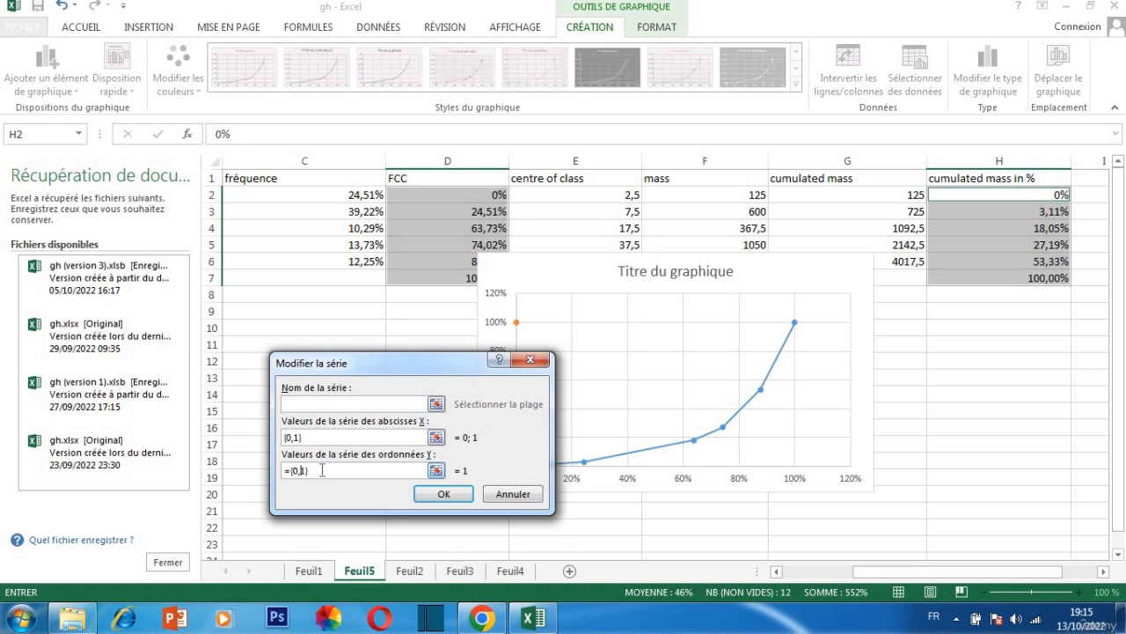
pyautogui.click(416, 495)
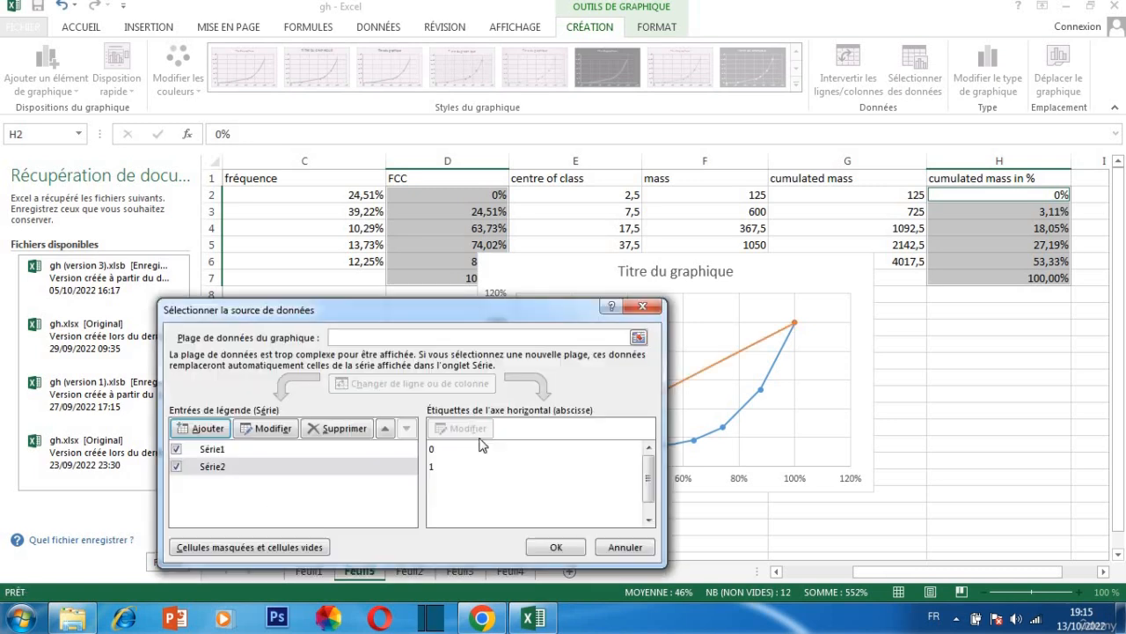
pyautogui.click(556, 547)
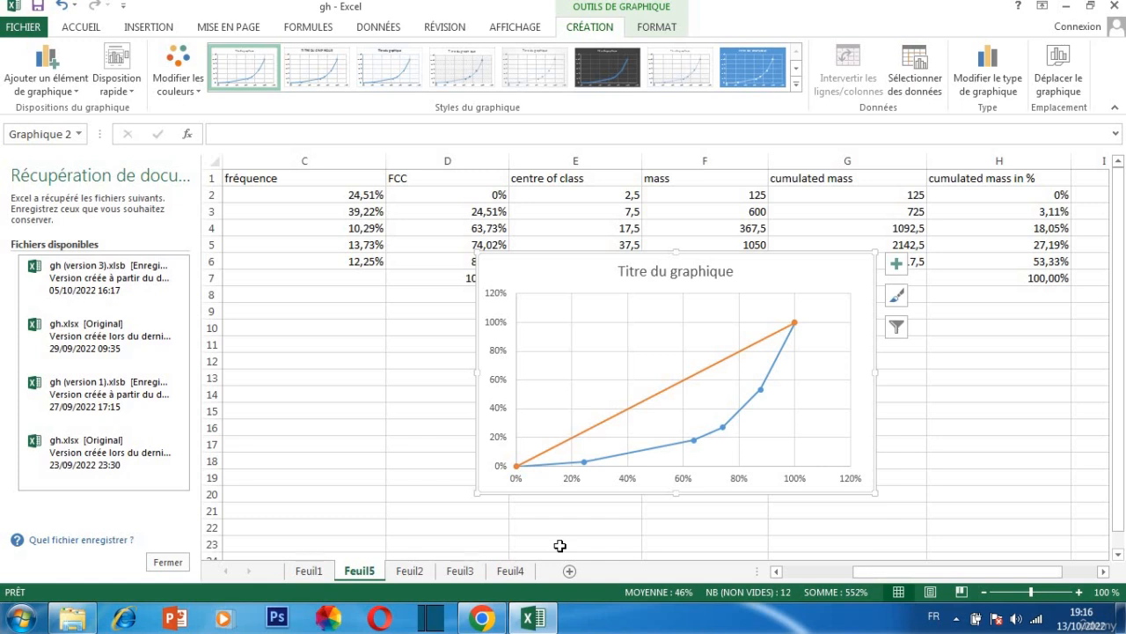
# Replace the chart's placeholder title with "distribution of marbles per kids"
pyautogui.click(682, 276)
pyautogui.moveTo(661, 272); pyautogui.dragTo(687, 282)
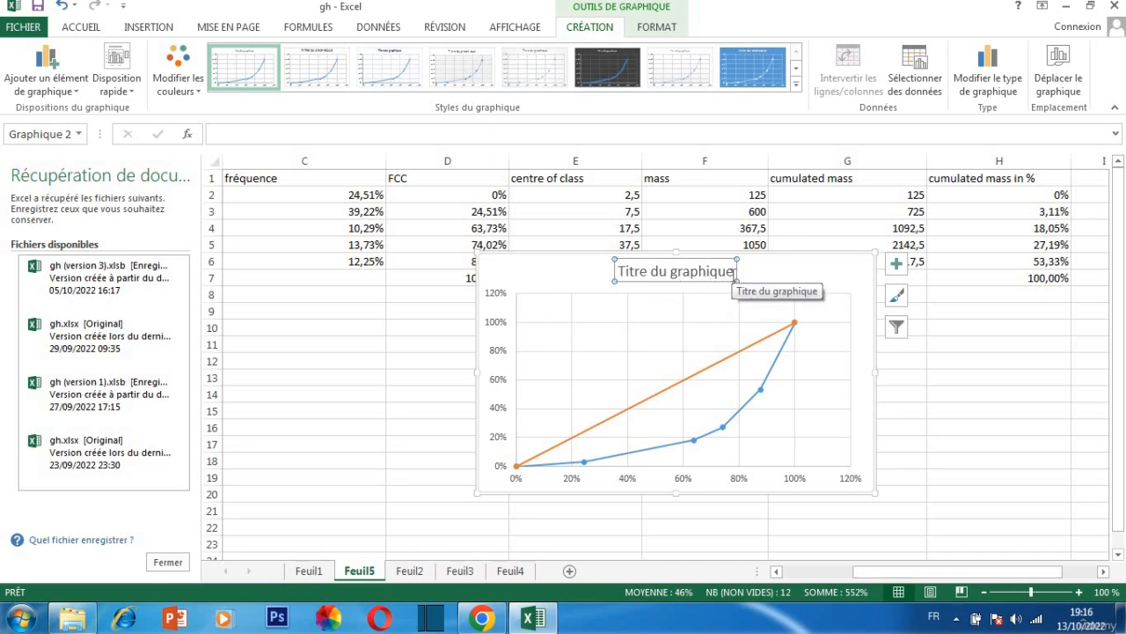
pyautogui.click(734, 272)
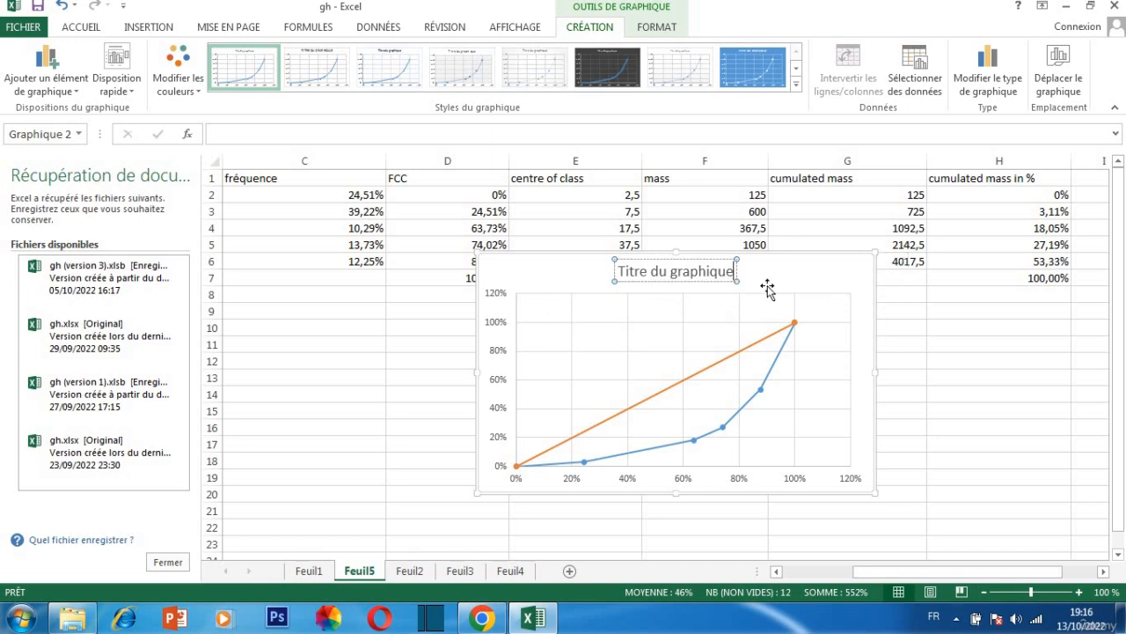
pyautogui.press('BackSpace')
pyautogui.press('BackSpace')
pyautogui.press('BackSpace')
pyautogui.press('BackSpace')
pyautogui.press('BackSpace')
pyautogui.press('BackSpace')
pyautogui.press('BackSpace')
pyautogui.press('BackSpace')
pyautogui.press('BackSpace')
pyautogui.press('BackSpace')
pyautogui.press('BackSpace')
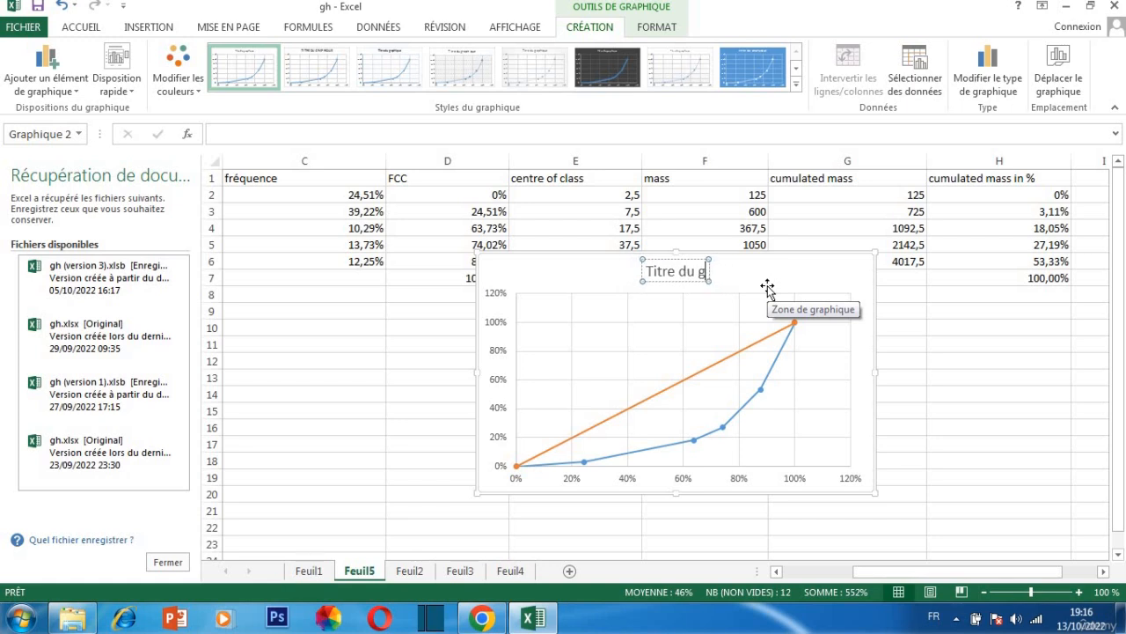
pyautogui.press('BackSpace')
pyautogui.press('BackSpace')
pyautogui.press('BackSpace')
pyautogui.press('BackSpace')
pyautogui.press('BackSpace')
pyautogui.press('BackSpace')
pyautogui.press('BackSpace')
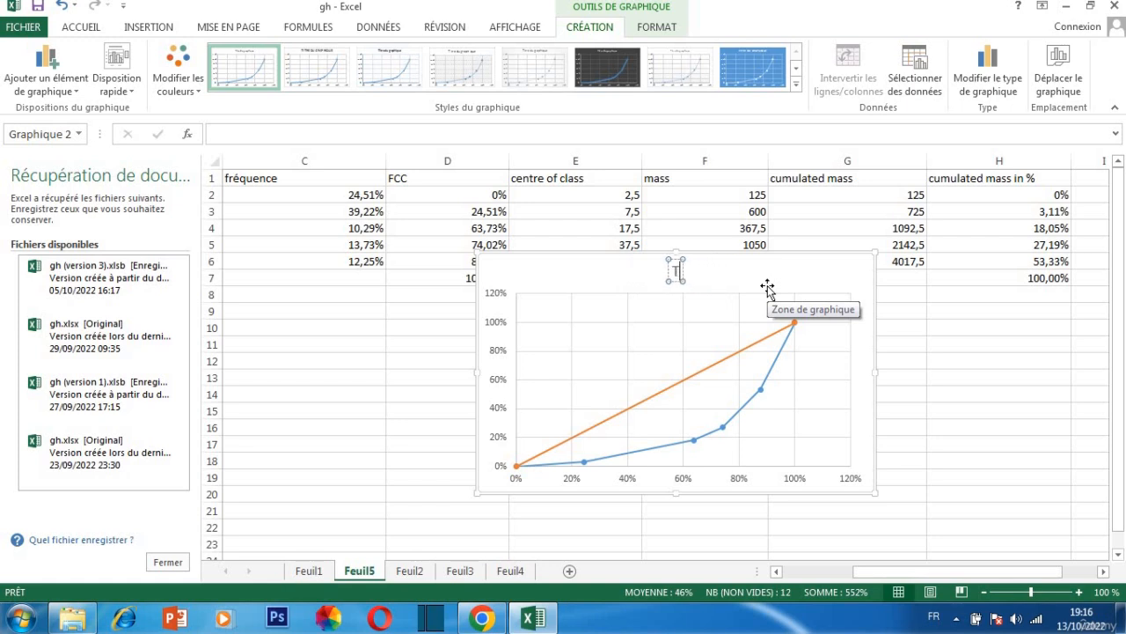
pyautogui.write('distri')
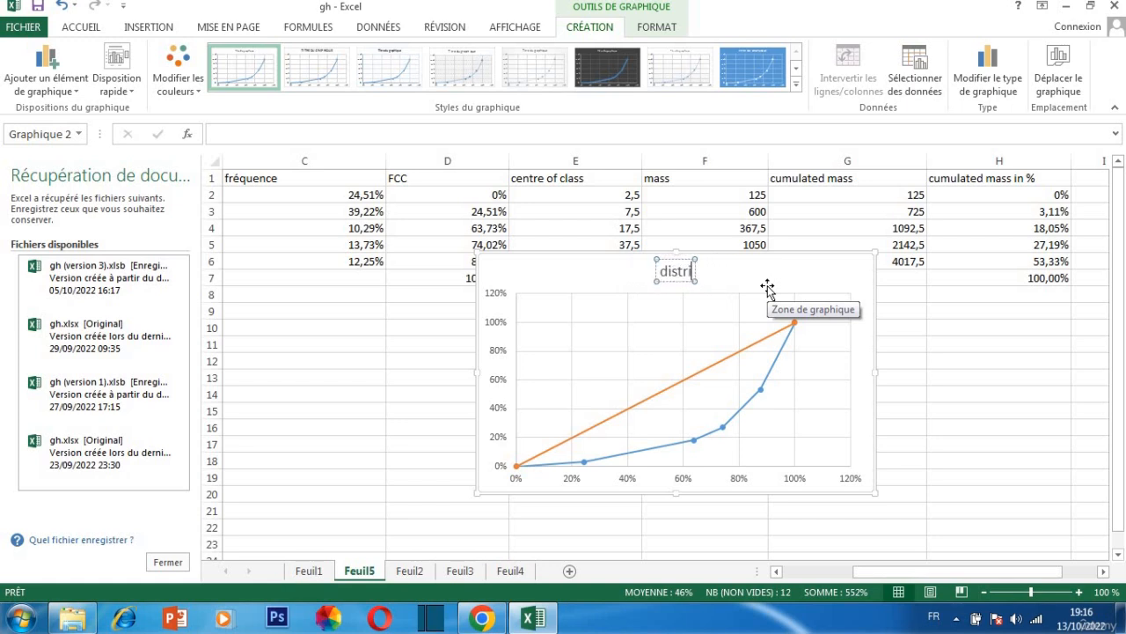
pyautogui.write('bution of')
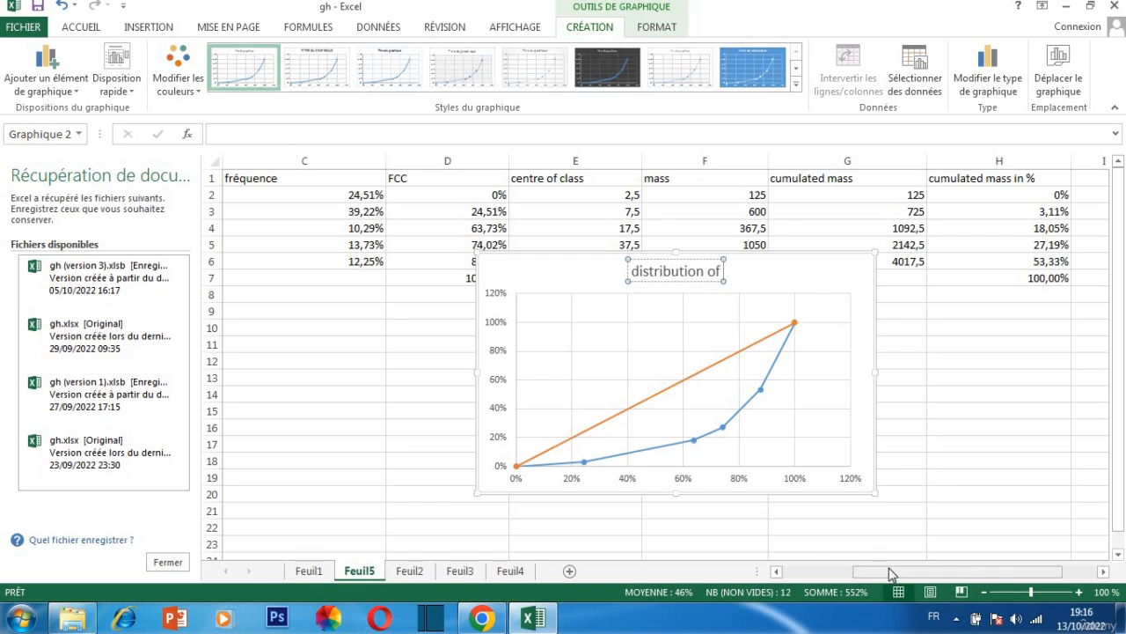
pyautogui.write('marbles')
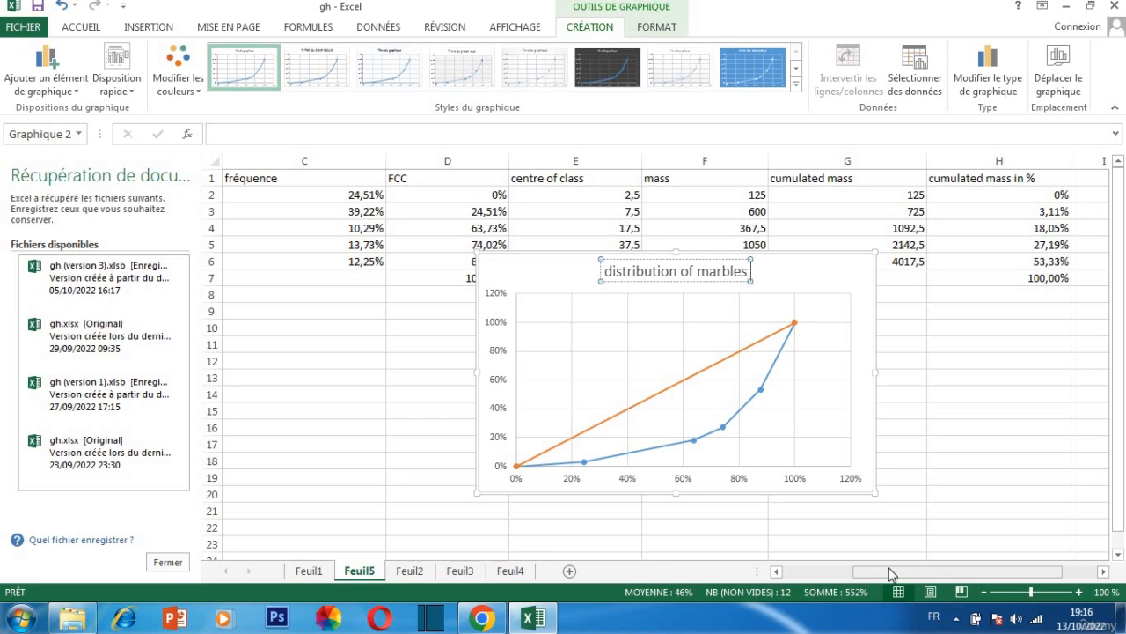
pyautogui.write(' per kids')
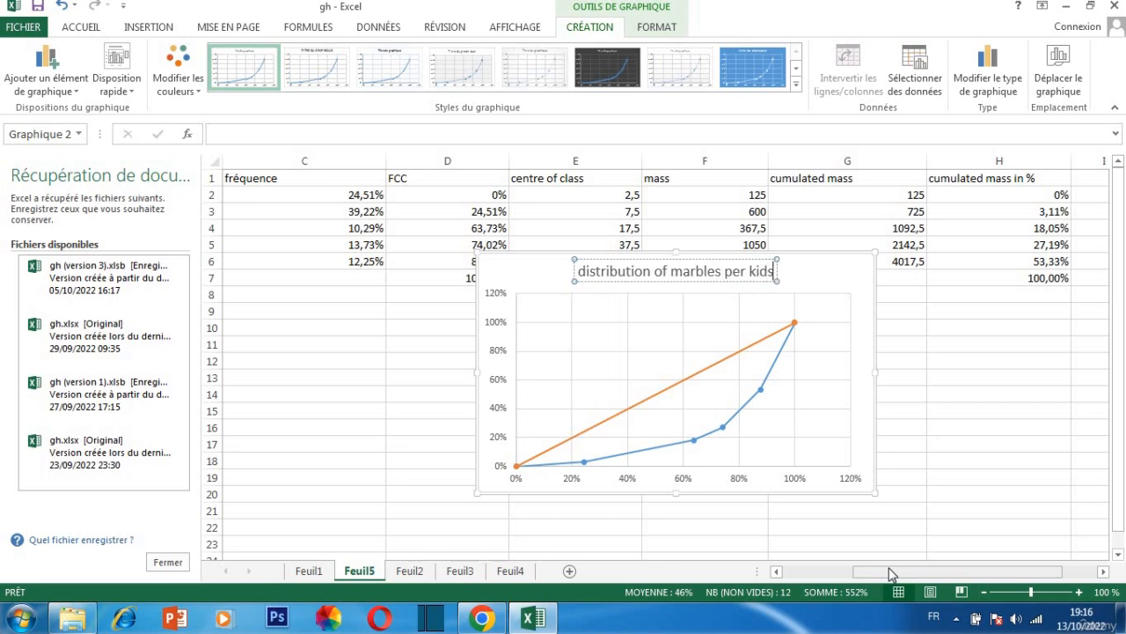
pyautogui.rightClick(793, 411)
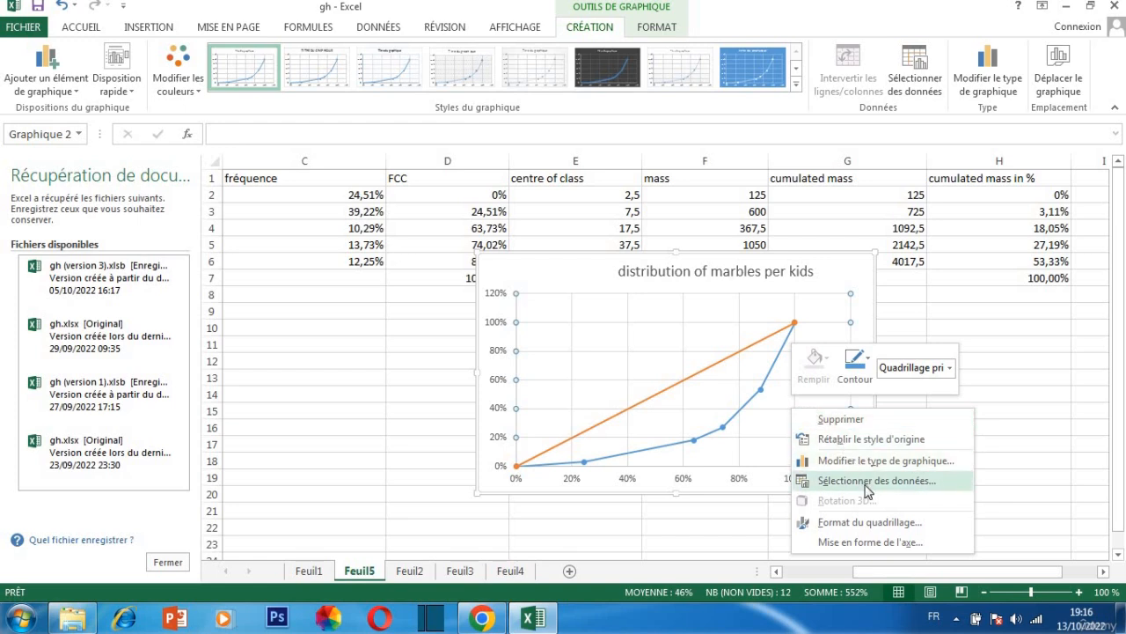
pyautogui.rightClick(827, 297)
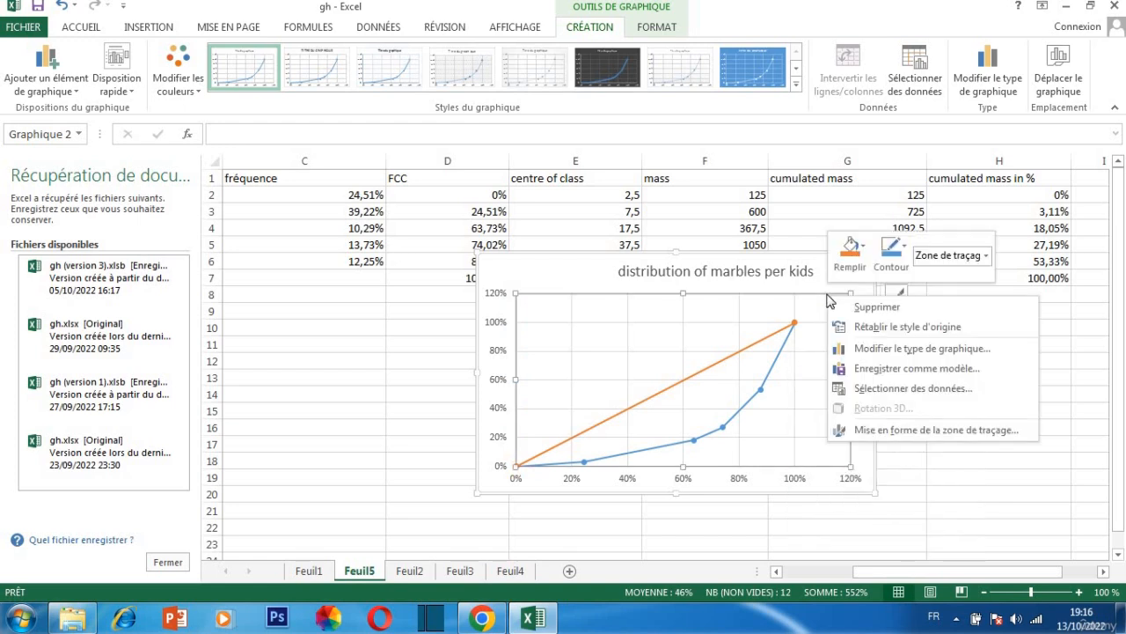
pyautogui.click(850, 252)
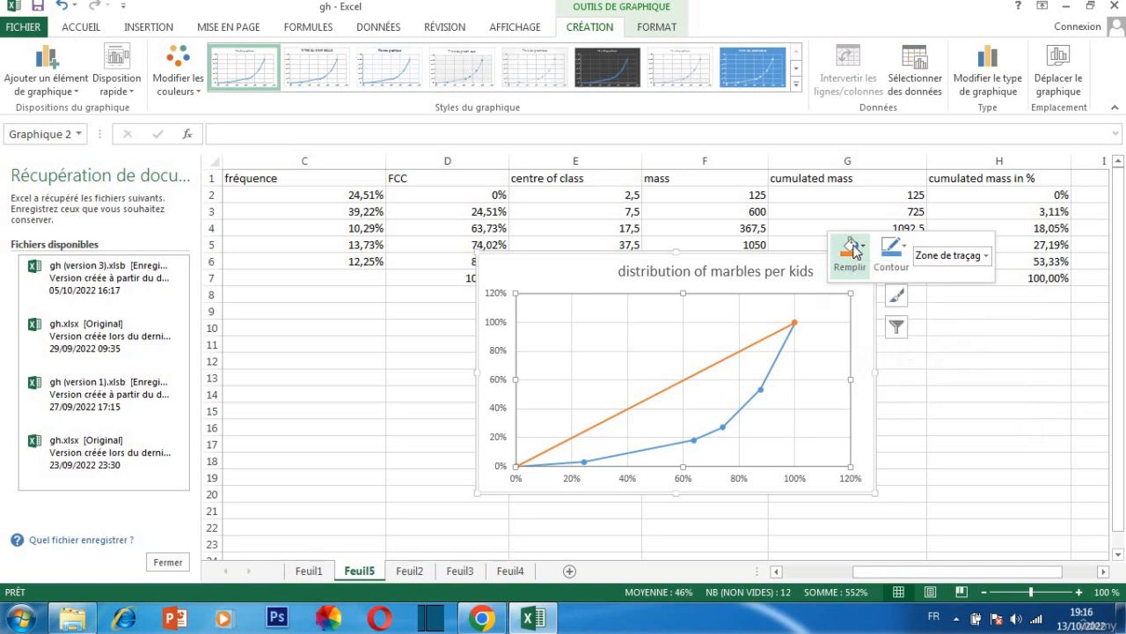
pyautogui.click(886, 256)
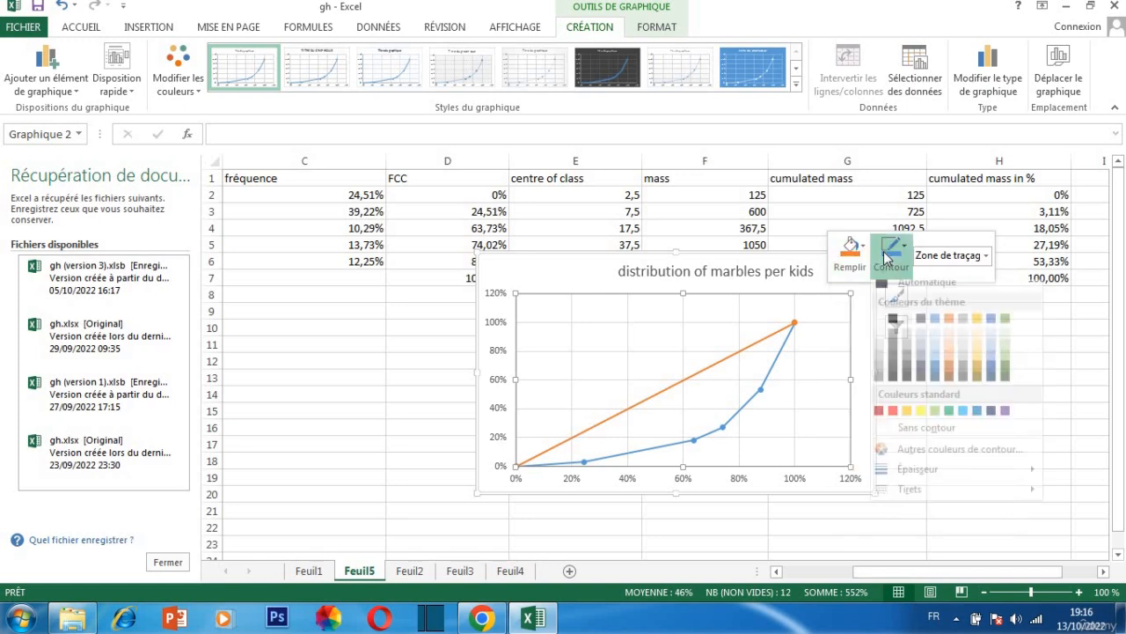
pyautogui.click(782, 269)
# Try to add a data series named "cumulated marbled" to the chart and discard the data source changes
pyautogui.rightClick(781, 271)
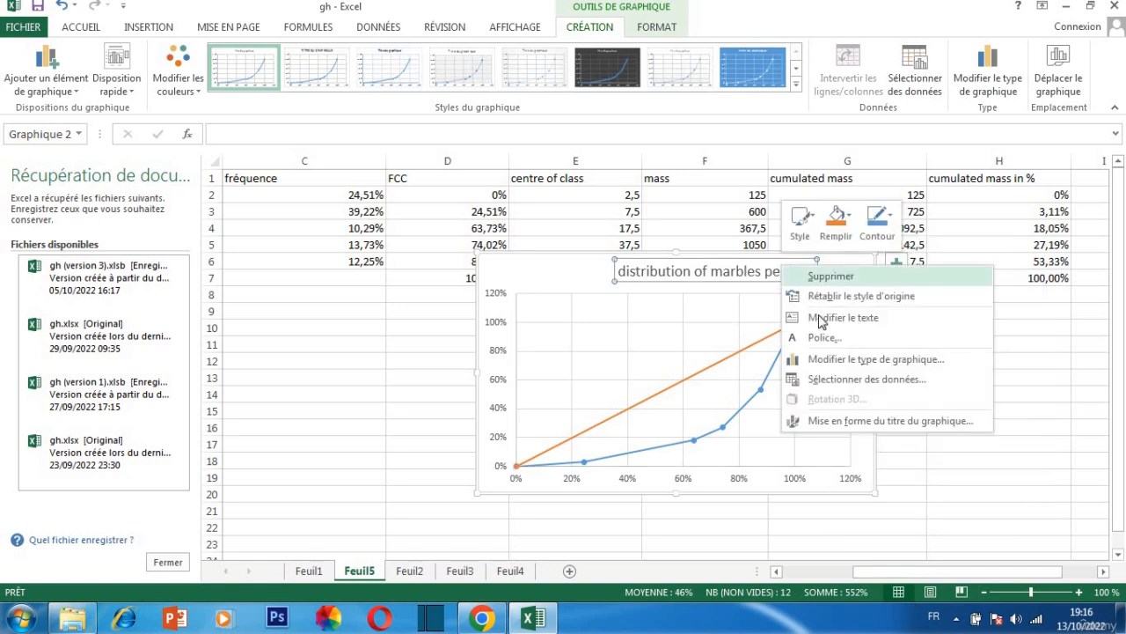
pyautogui.click(858, 378)
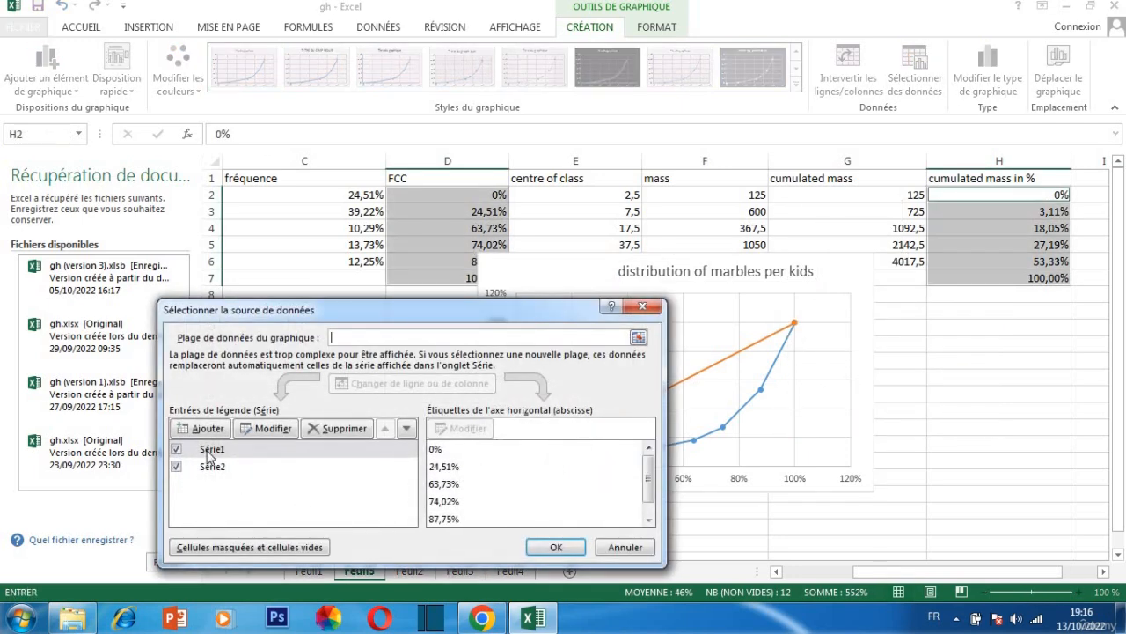
pyautogui.click(222, 453)
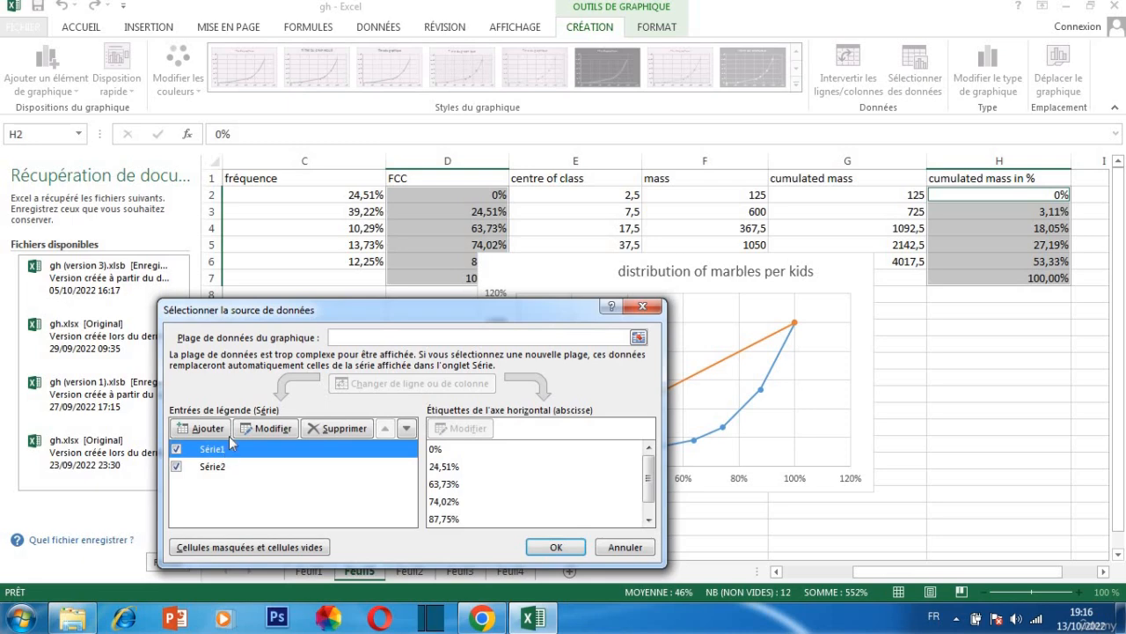
pyautogui.click(221, 428)
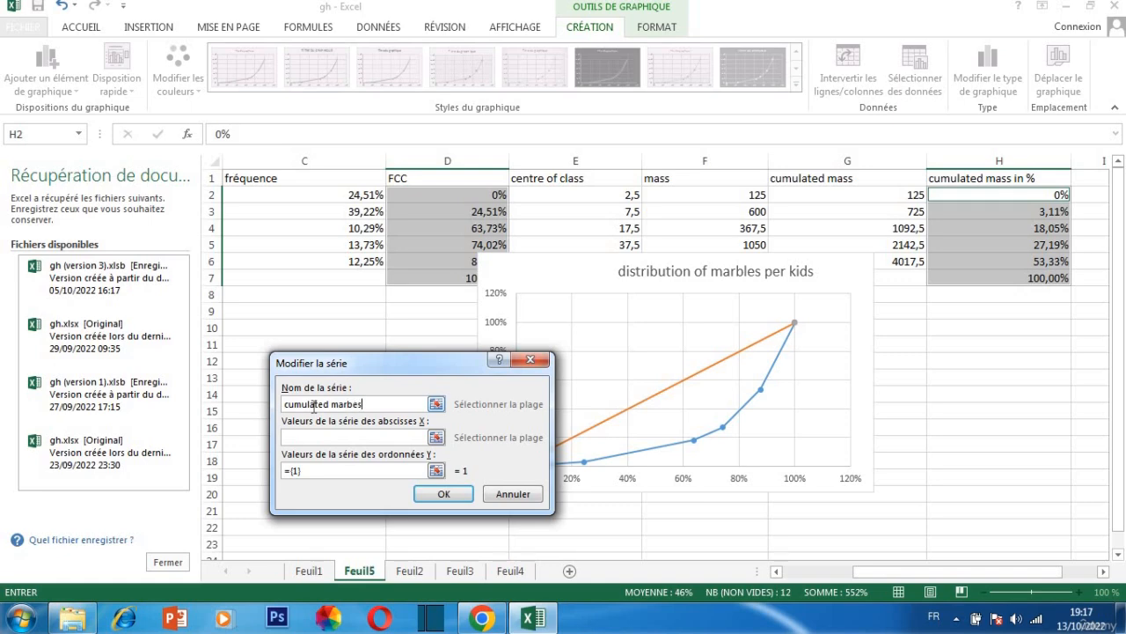
pyautogui.write('ed')
pyautogui.press('Return')
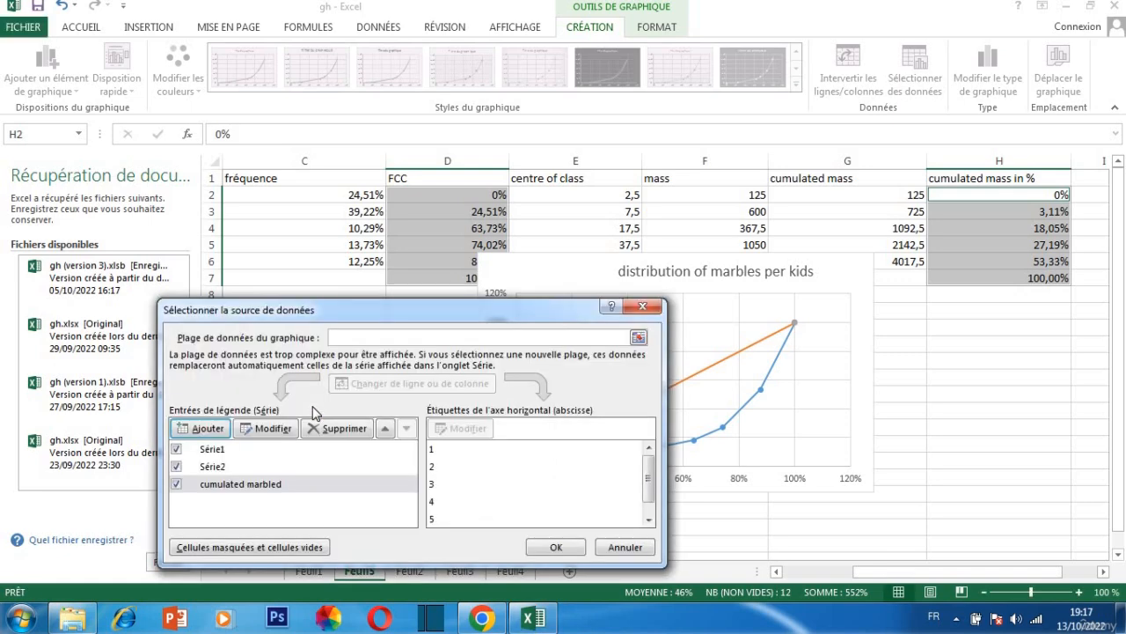
pyautogui.click(642, 308)
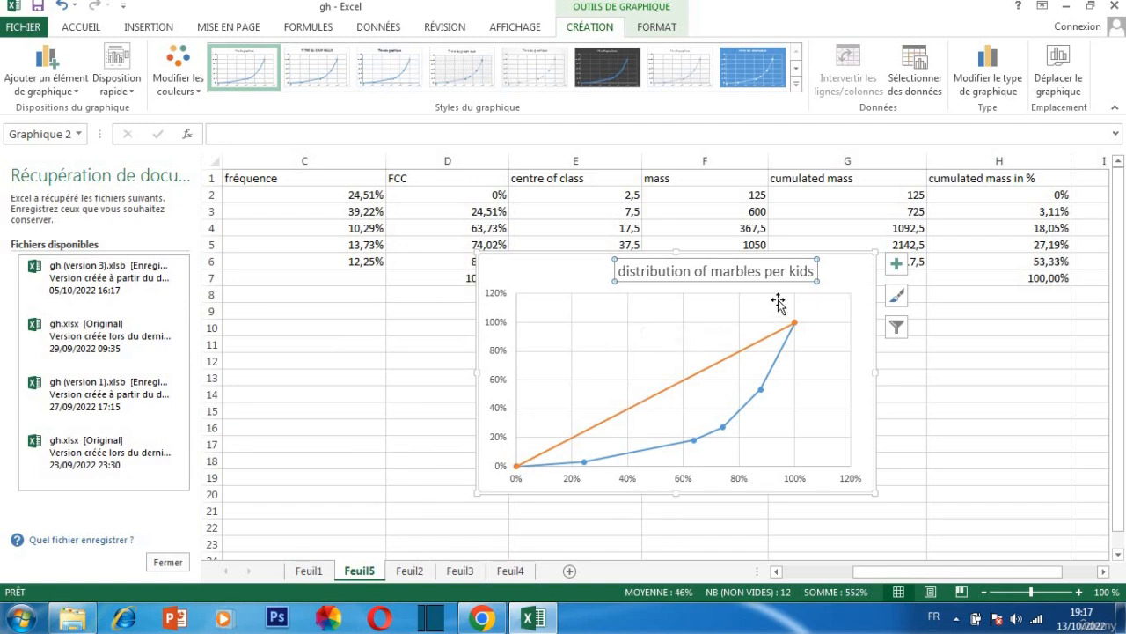
# Add a legend to the chart and open the formatting options of its Série1 entry
pyautogui.click(896, 265)
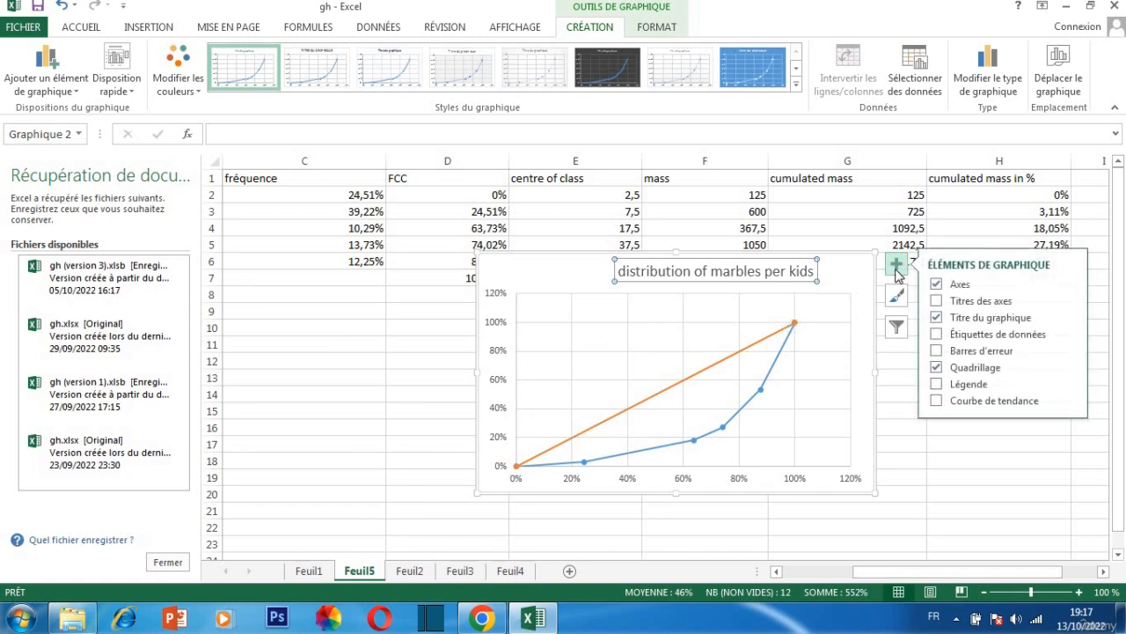
pyautogui.click(958, 389)
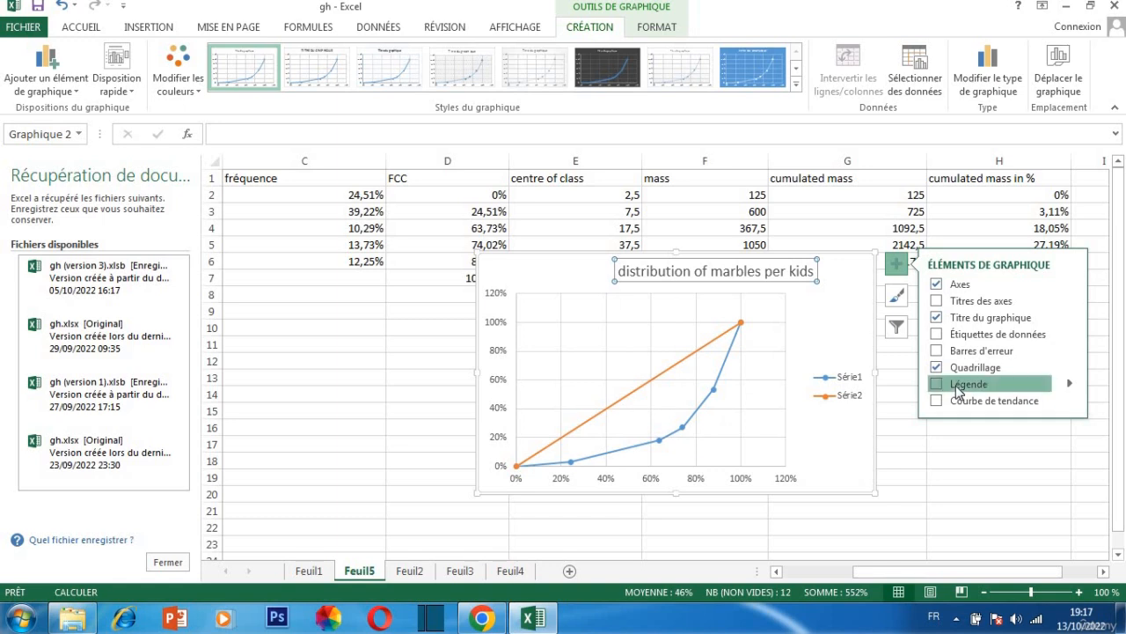
pyautogui.click(851, 384)
pyautogui.doubleClick(850, 378)
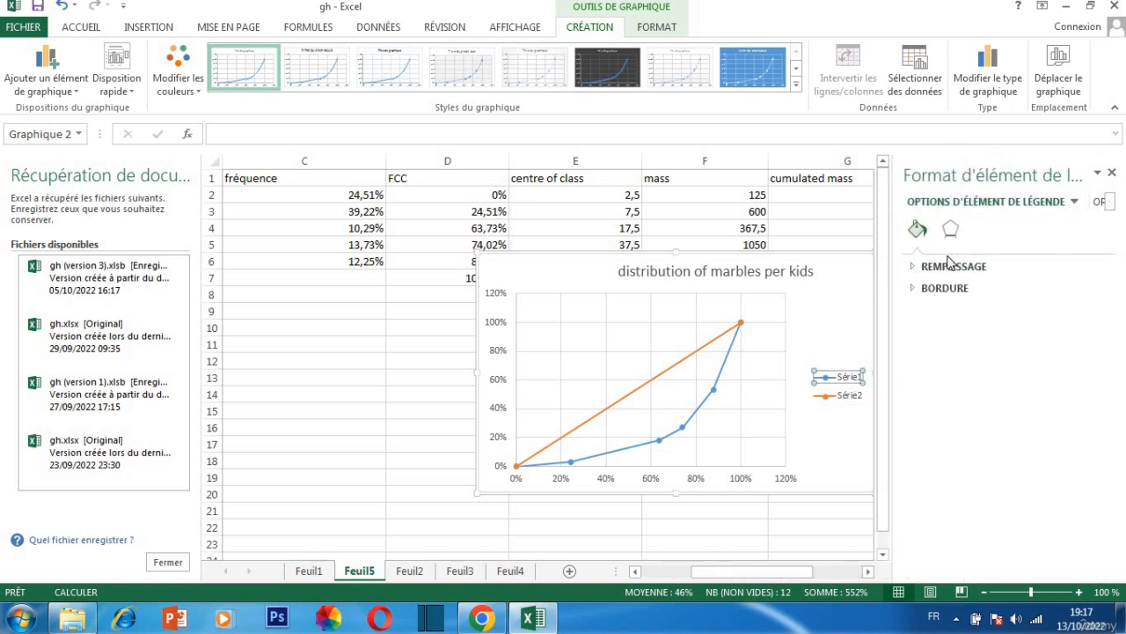
pyautogui.click(915, 272)
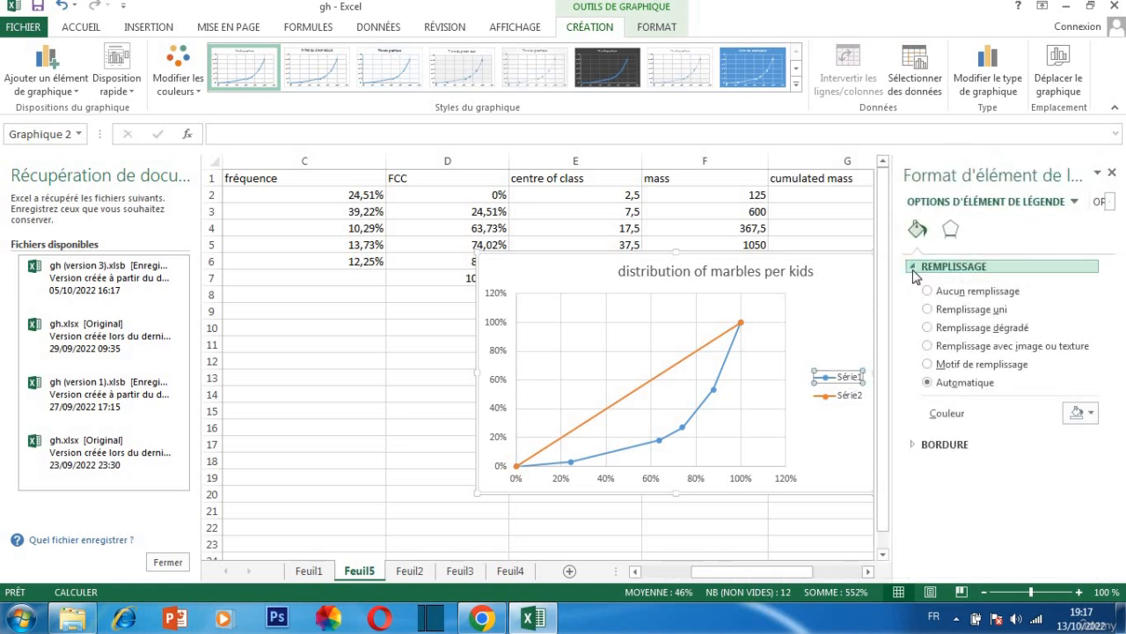
pyautogui.click(950, 229)
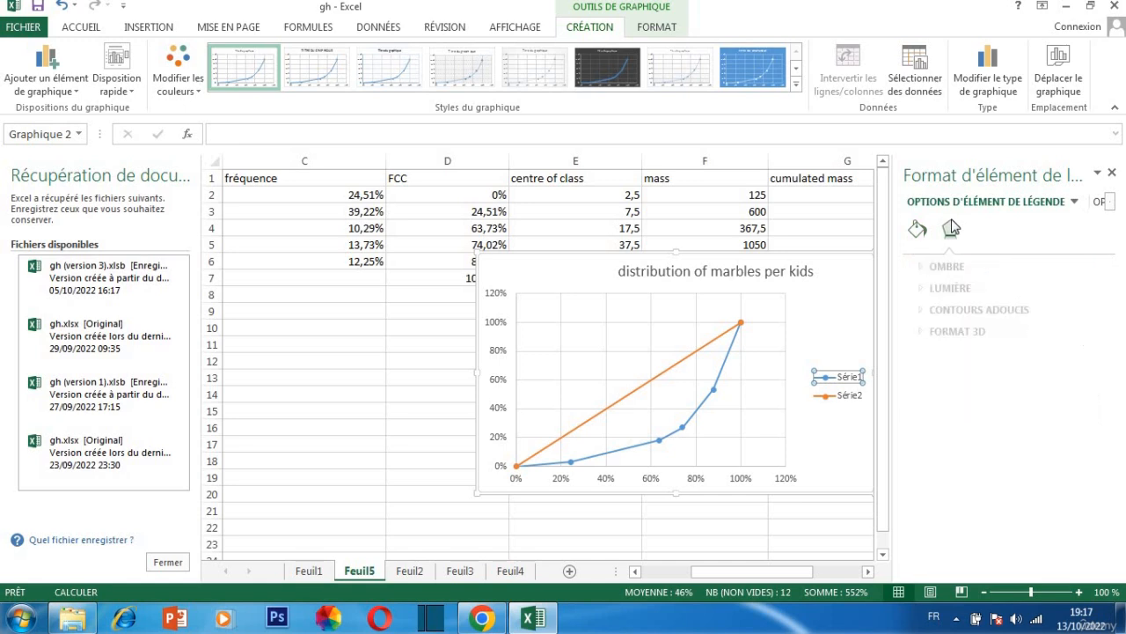
# Delete the Série1 legend entry and the chart, and close the formatting options
pyautogui.rightClick(859, 383)
pyautogui.press('Delete')
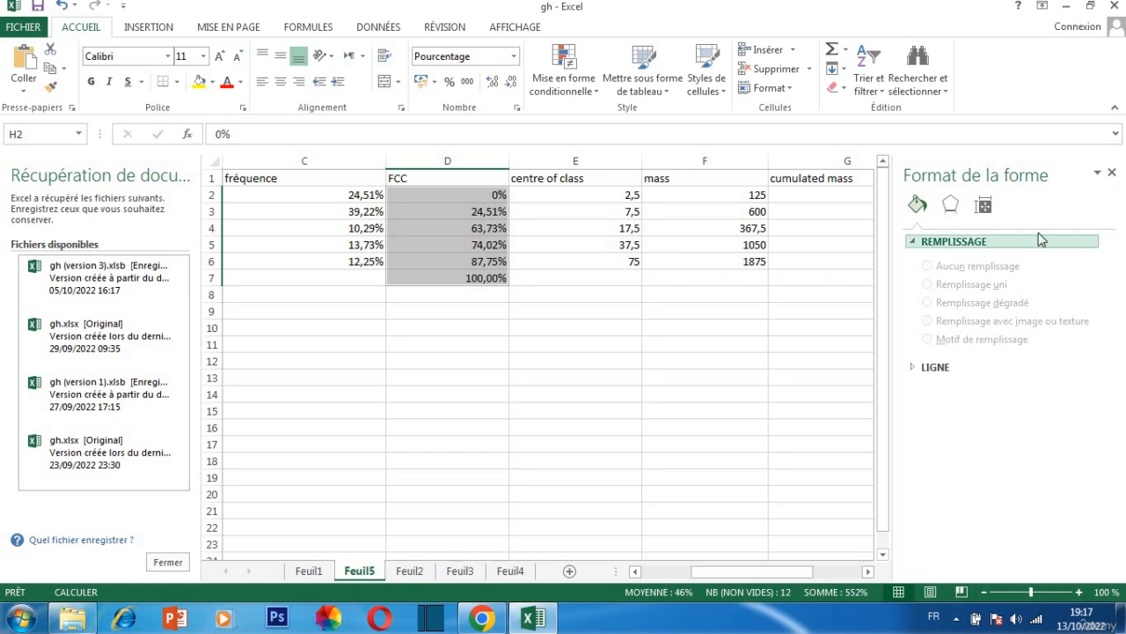
pyautogui.click(1112, 173)
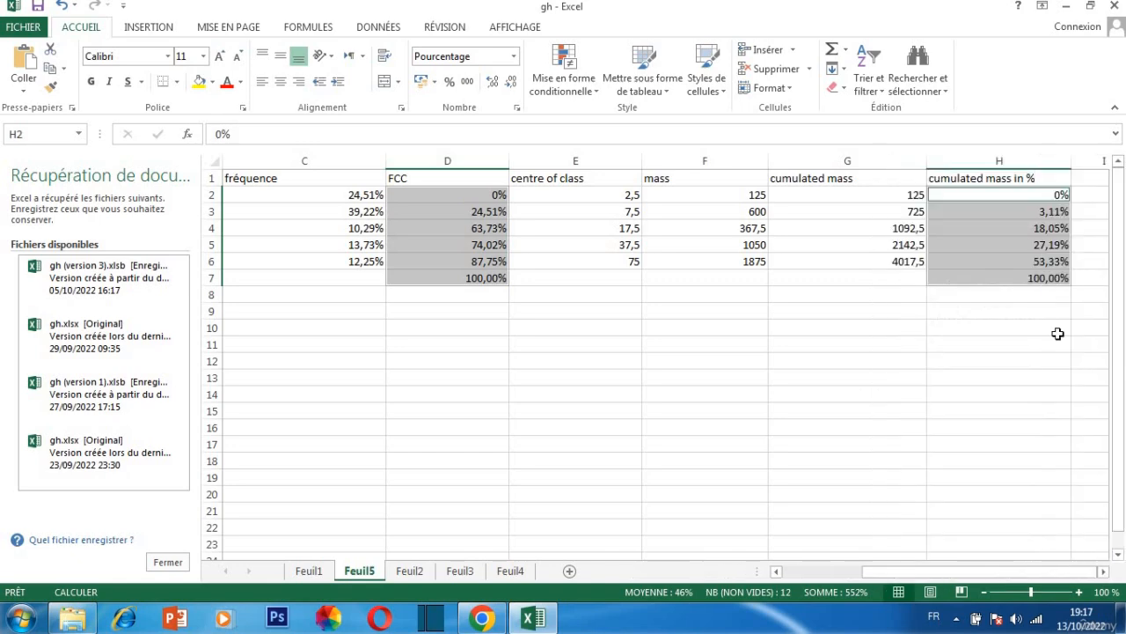
# Undo the deletion of the chart and of its Série1 legend entry
pyautogui.click(525, 621)
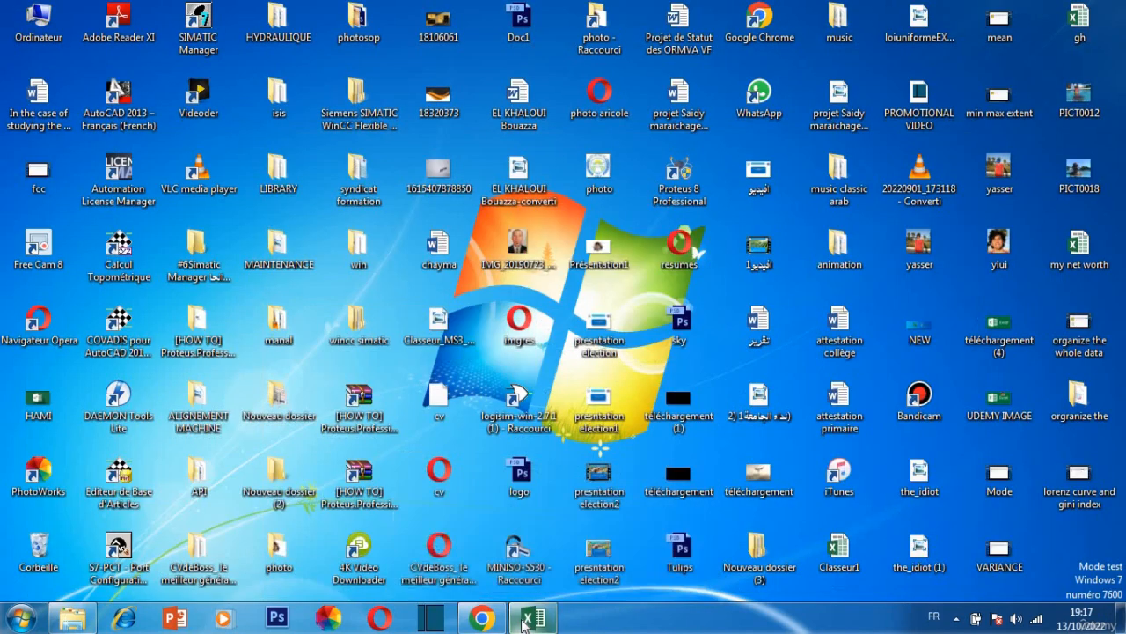
pyautogui.click(527, 620)
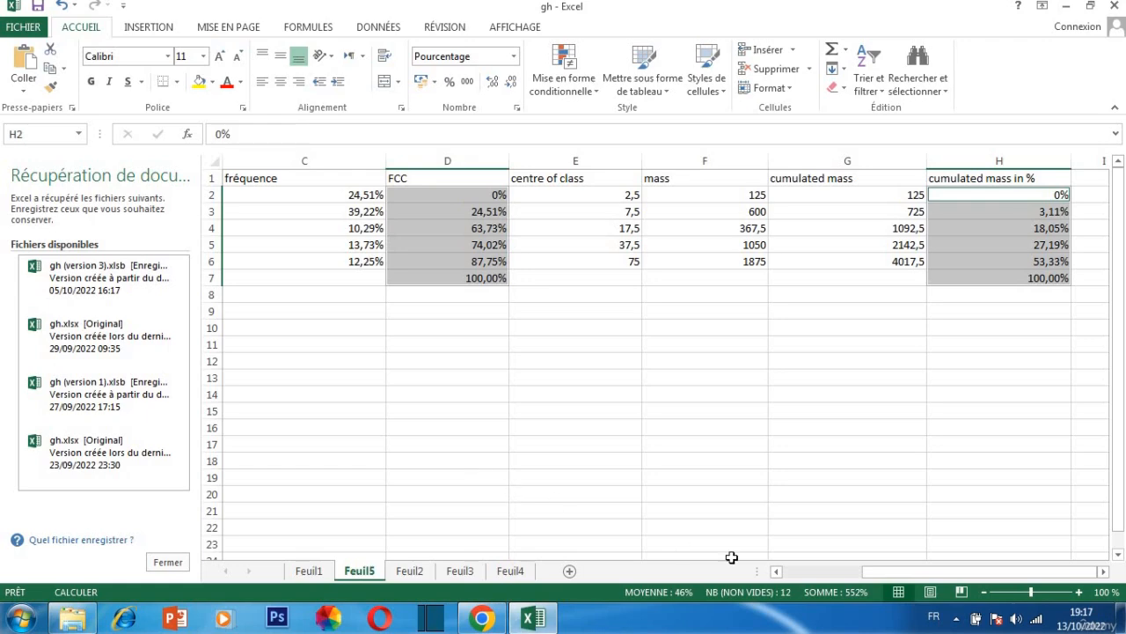
pyautogui.moveTo(890, 570); pyautogui.dragTo(791, 570)
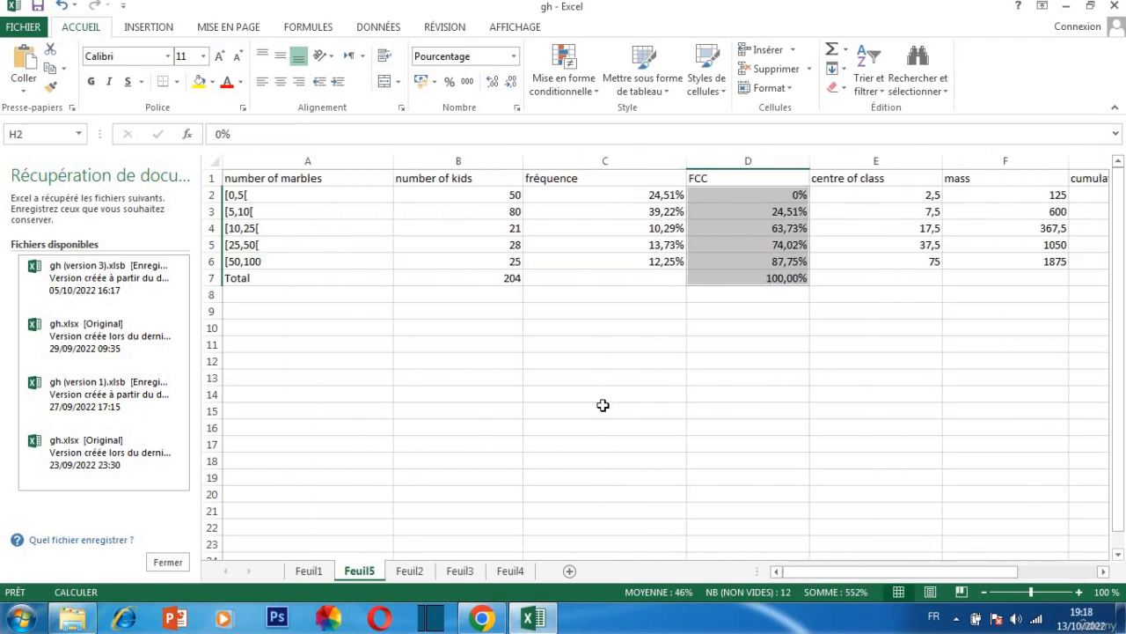
pyautogui.click(65, 8)
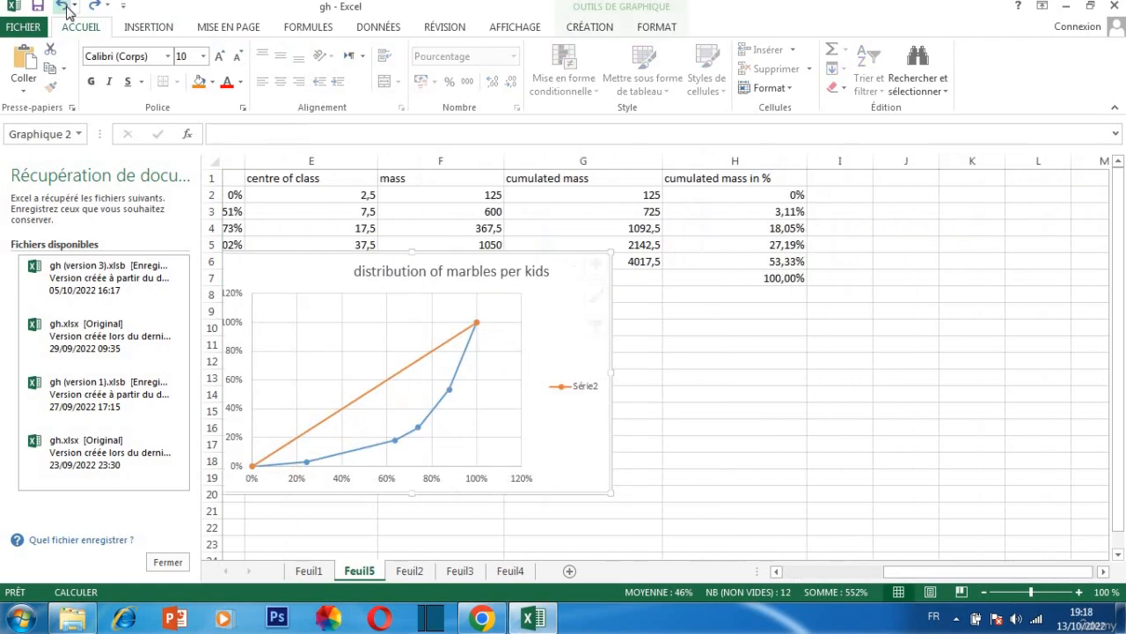
pyautogui.click(66, 8)
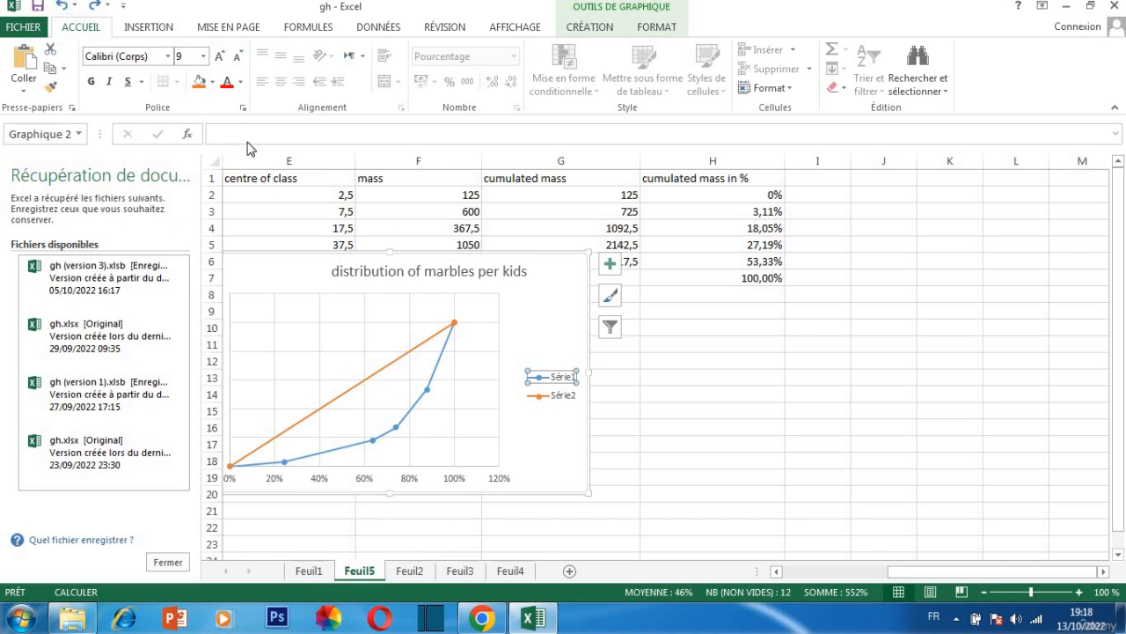
# Examine the formatting options of the Série1 legend entry, the chart area and the major gridlines
pyautogui.doubleClick(573, 380)
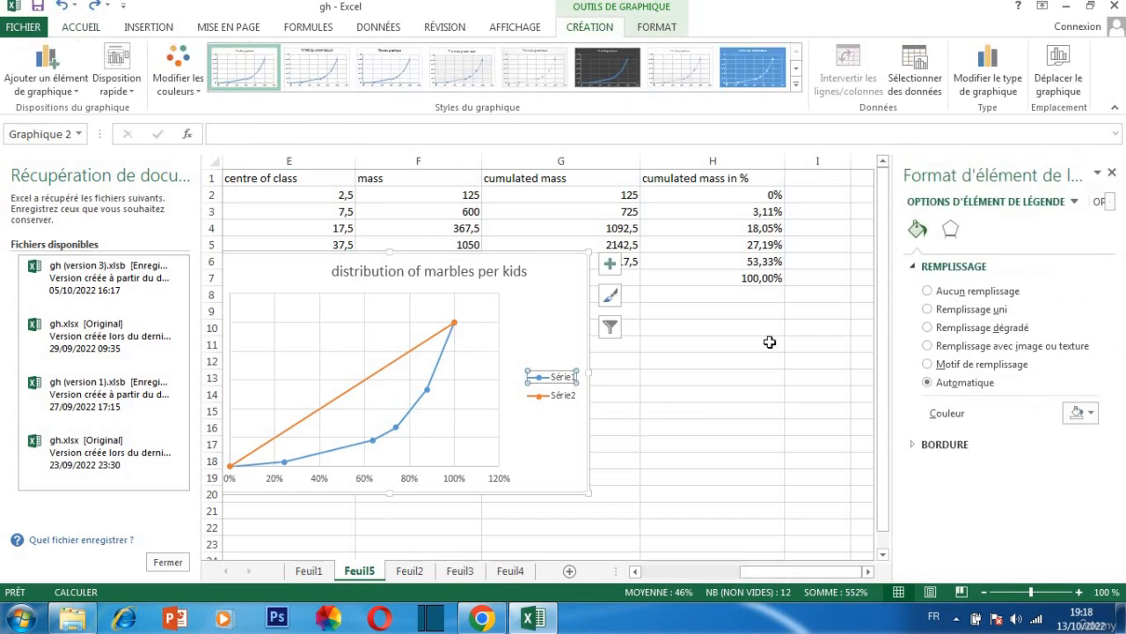
pyautogui.click(508, 384)
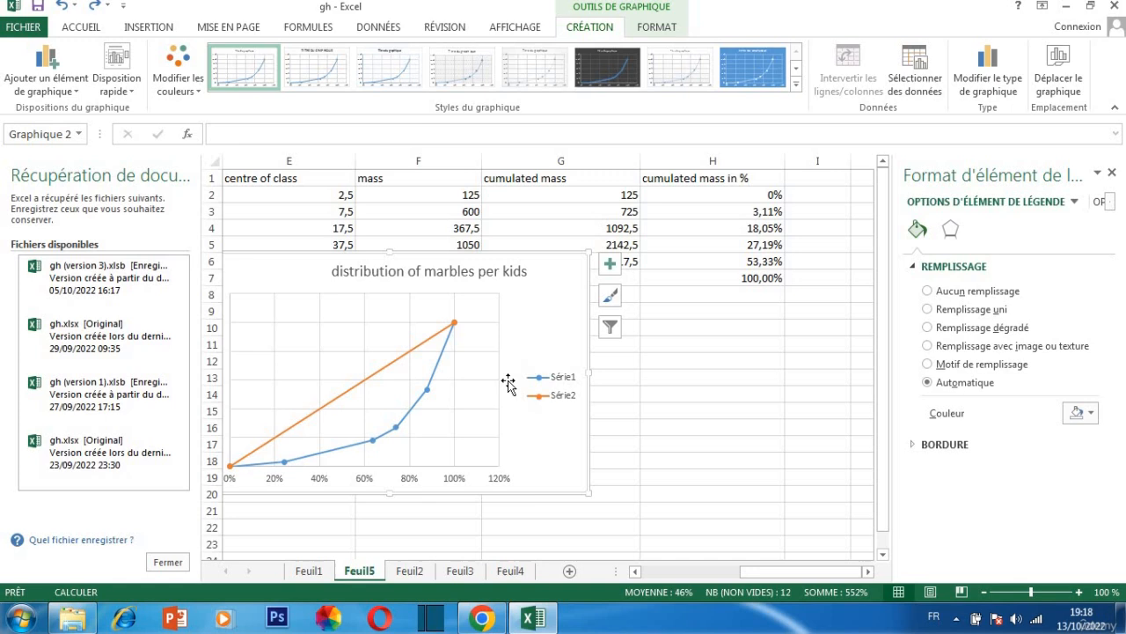
pyautogui.click(443, 379)
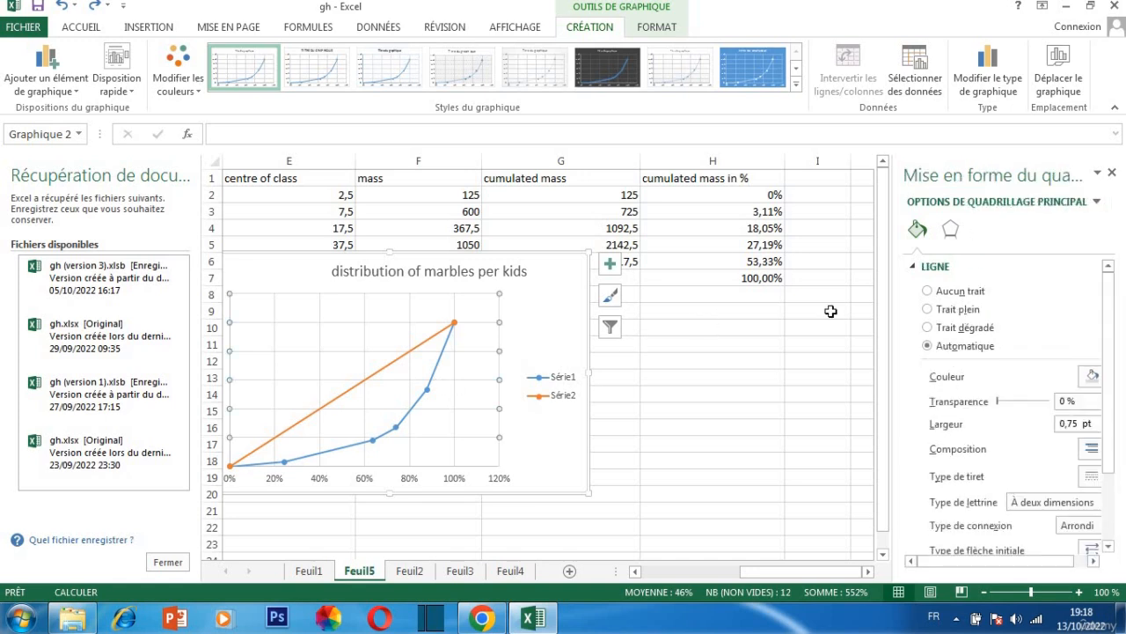
pyautogui.click(949, 231)
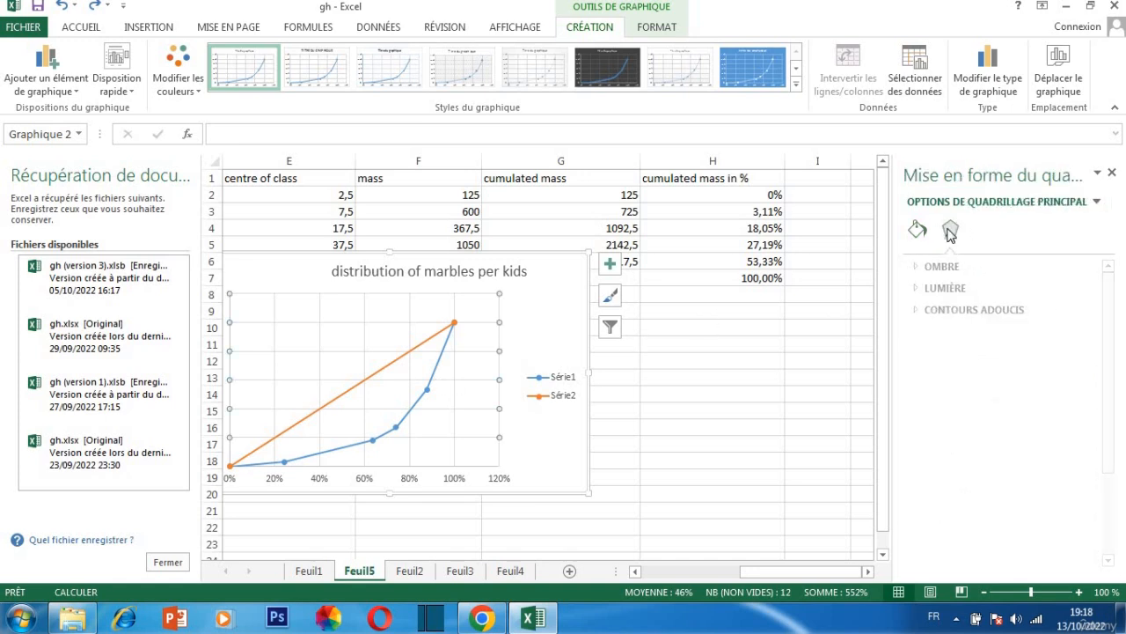
pyautogui.click(915, 268)
pyautogui.click(917, 228)
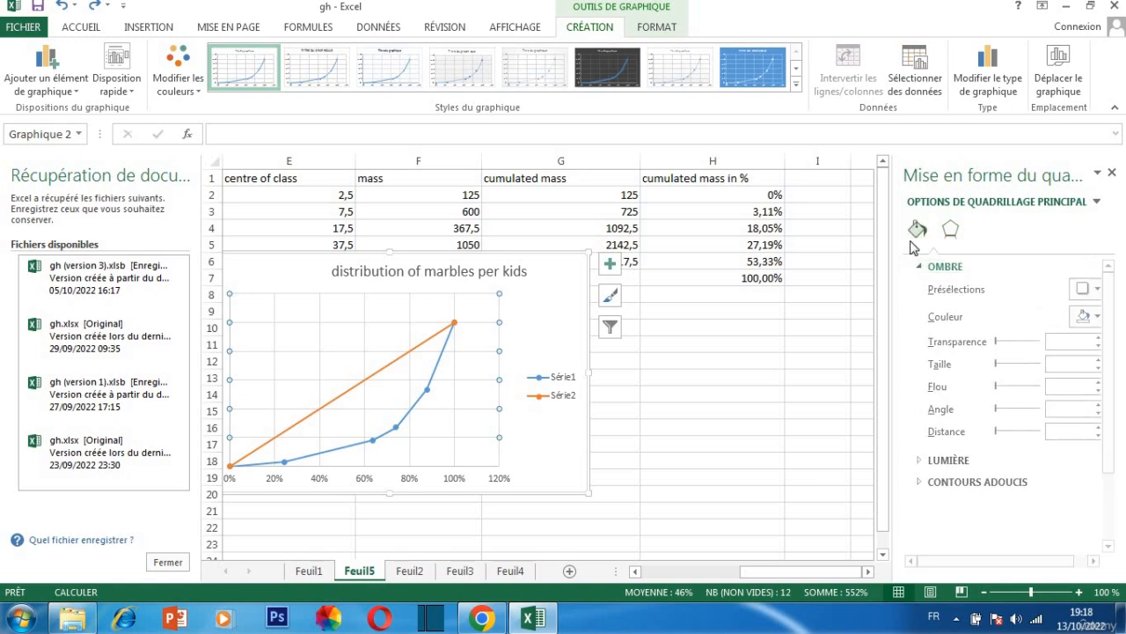
# Examine the formatting options of the chart legend and of the Série1 data series
pyautogui.click(556, 383)
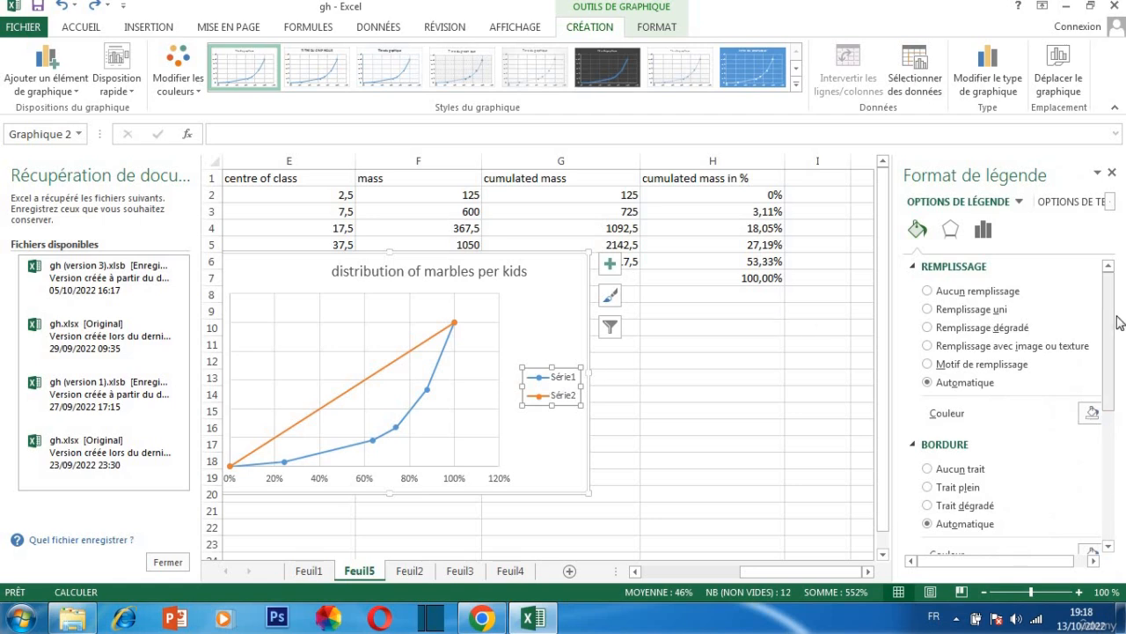
pyautogui.moveTo(1118, 322); pyautogui.dragTo(1115, 392)
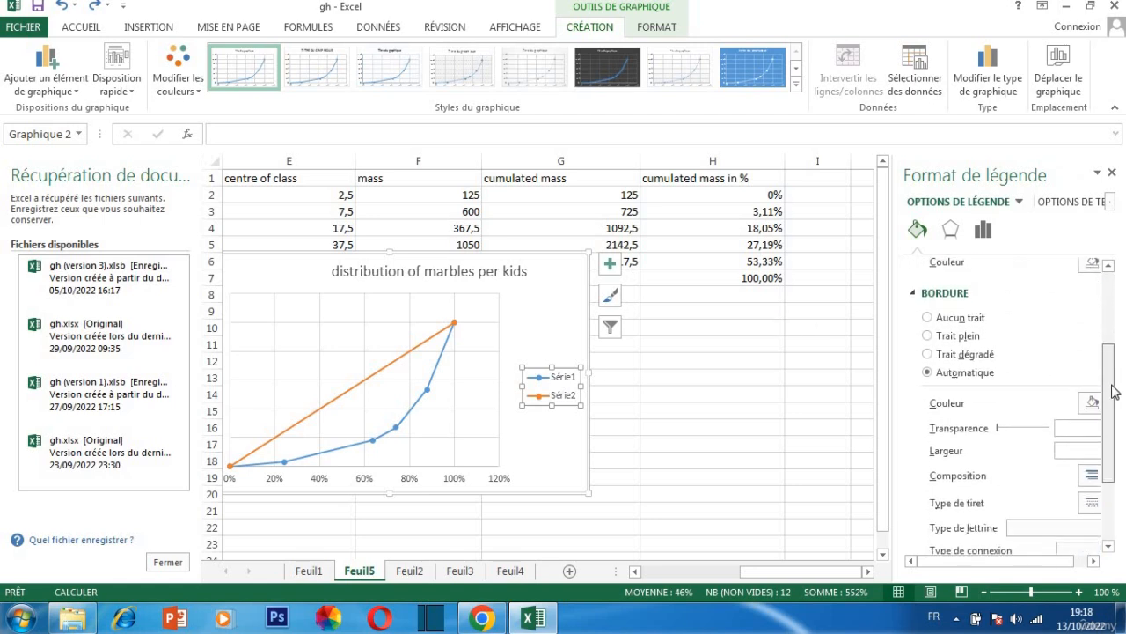
pyautogui.click(1020, 203)
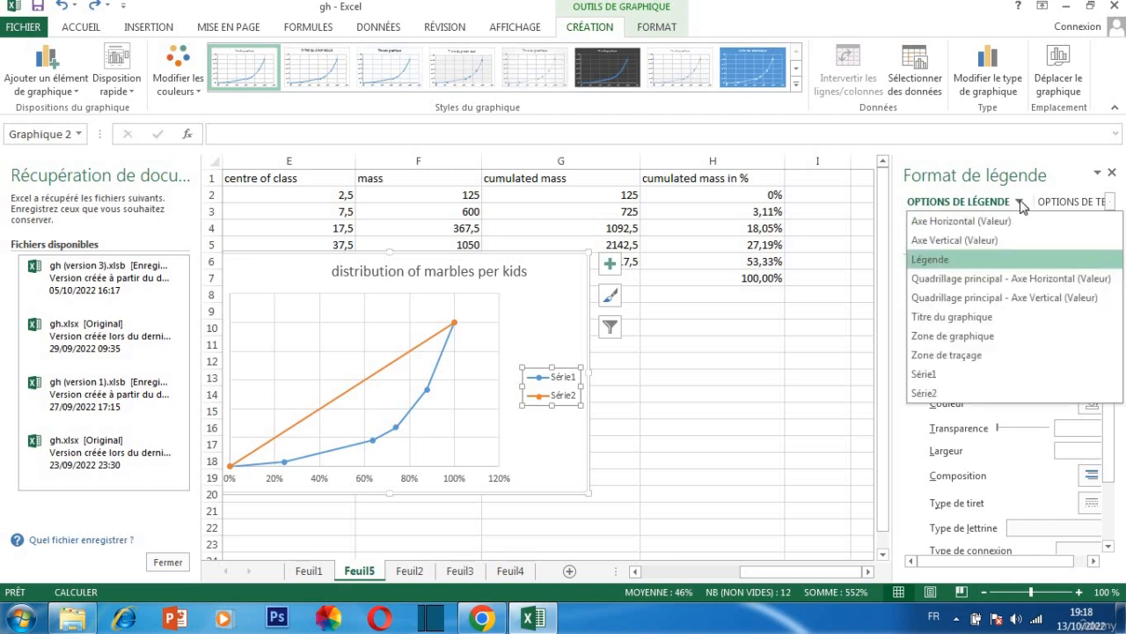
pyautogui.click(962, 373)
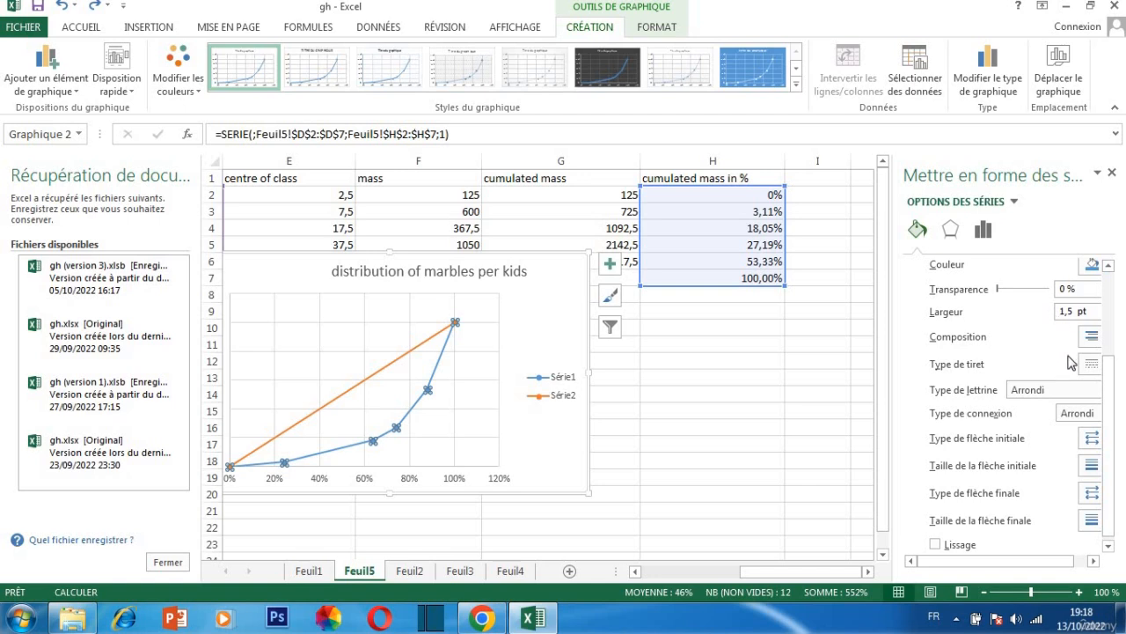
pyautogui.moveTo(1109, 361); pyautogui.dragTo(1110, 407)
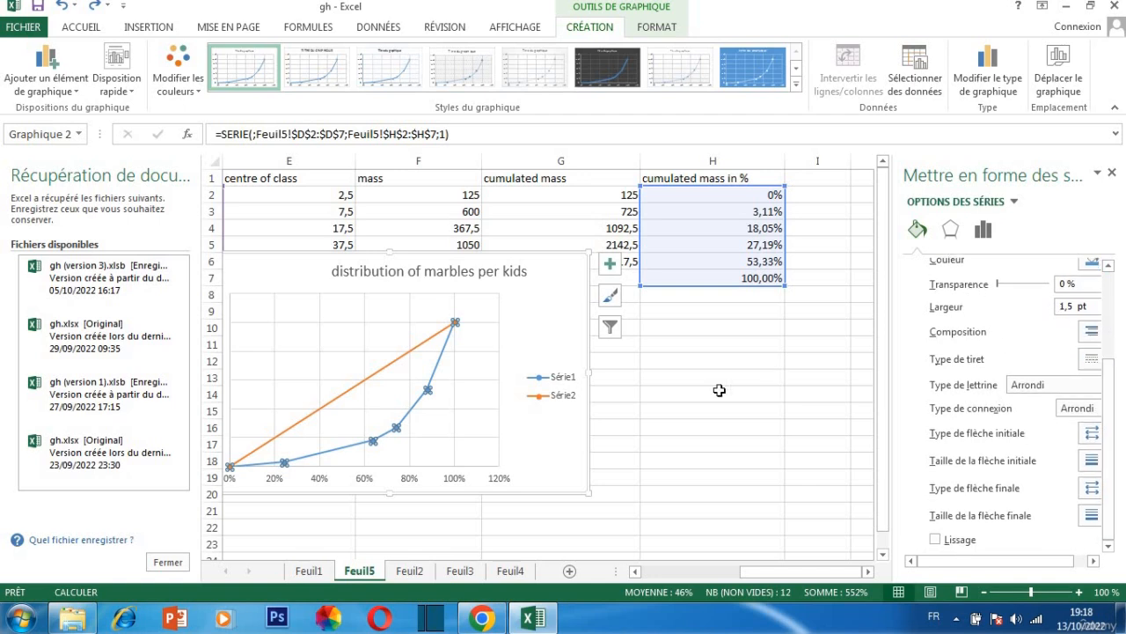
# Delete the Série1 entry from the chart legend and the chart itself
pyautogui.click(563, 381)
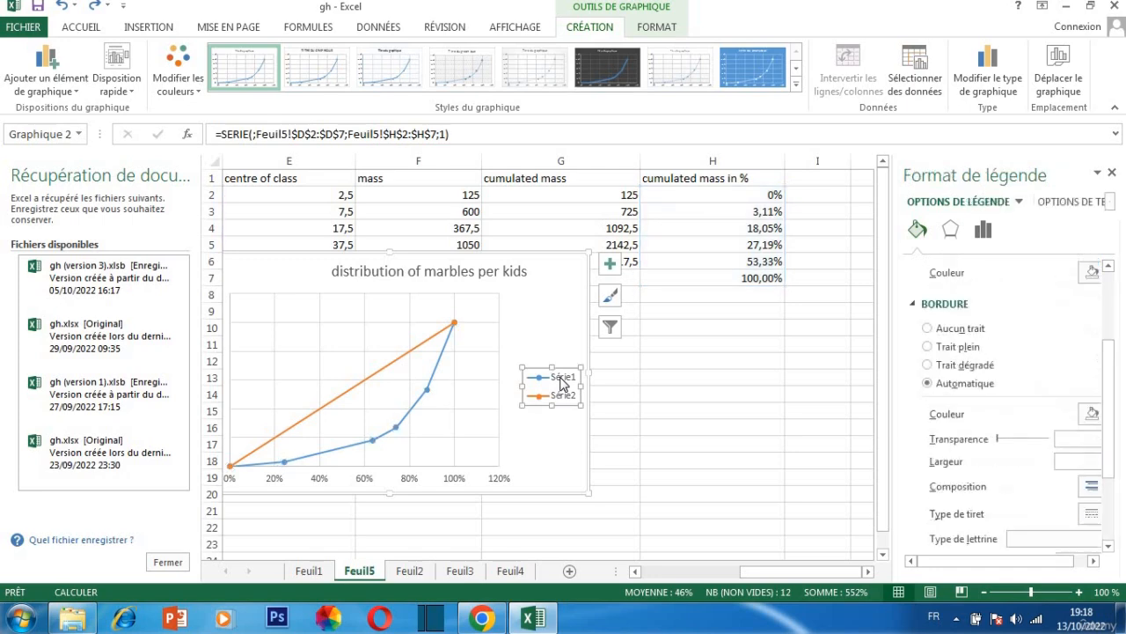
pyautogui.click(570, 381)
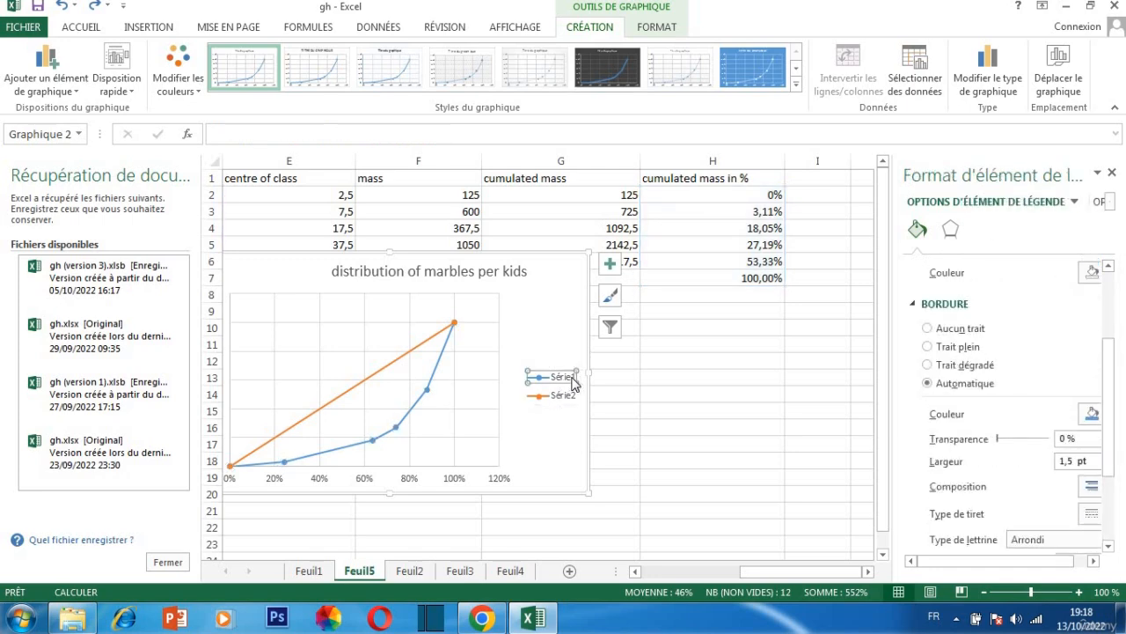
pyautogui.press('Delete')
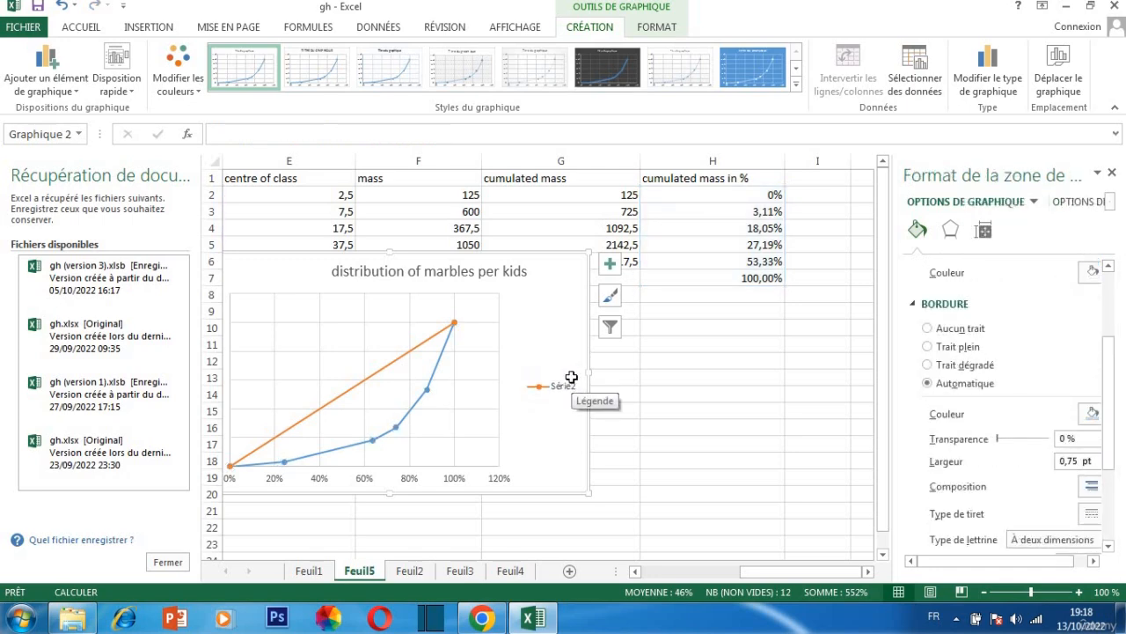
pyautogui.press('Escape')
pyautogui.press('Delete')
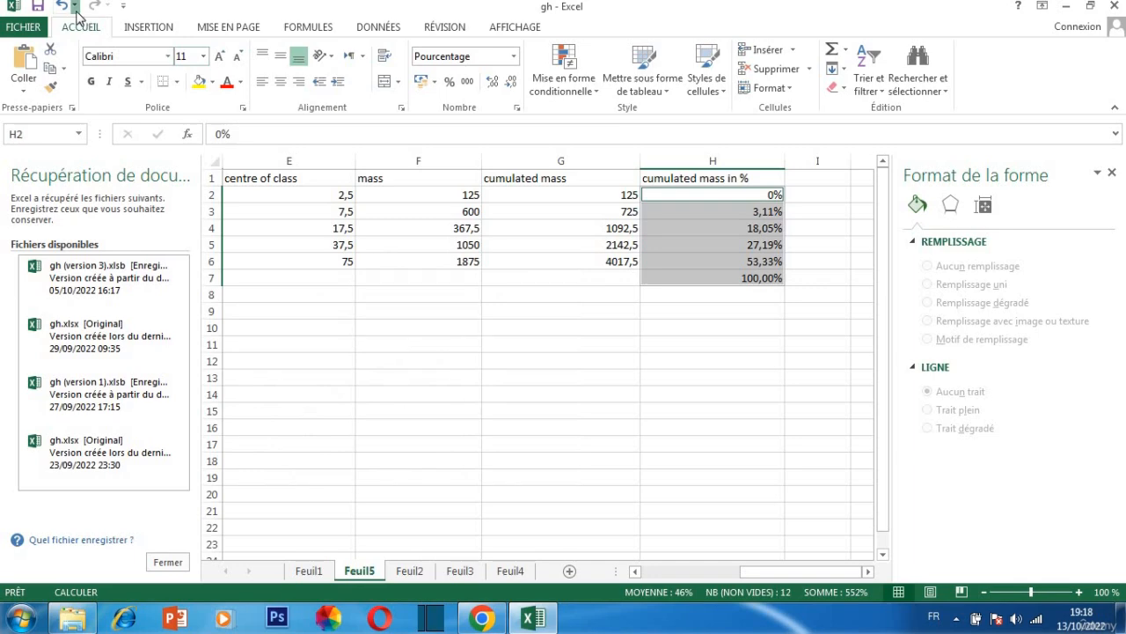
# Undo the deletions of the chart and its Série1 legend entry and the legend's addition, and close the formatting options
pyautogui.click(75, 7)
pyautogui.click(61, 9)
pyautogui.click(62, 9)
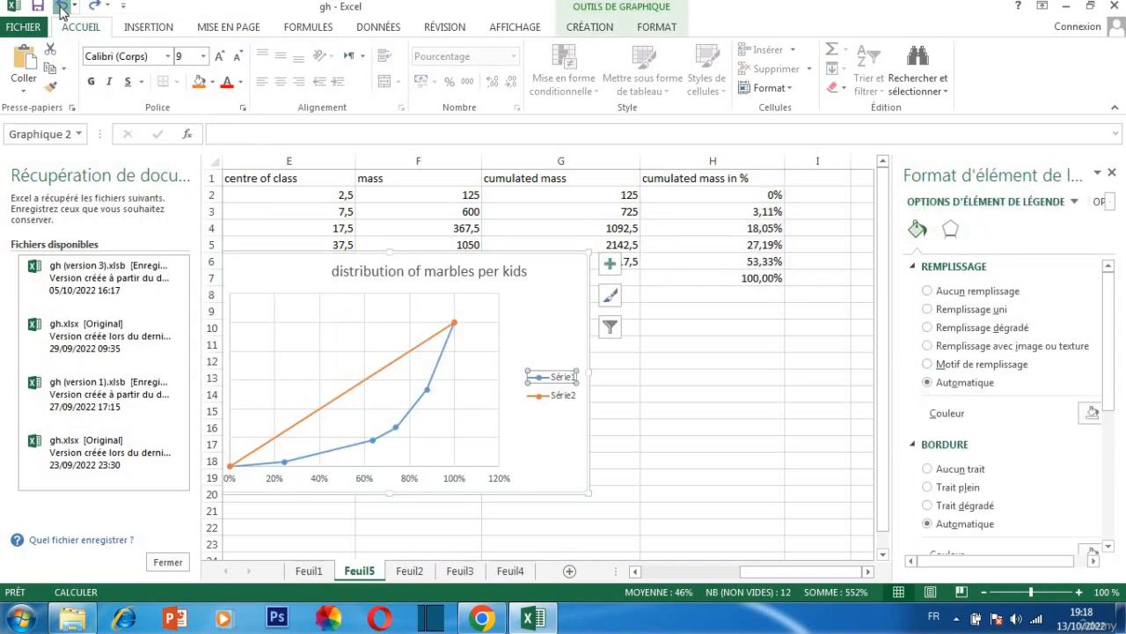
pyautogui.click(62, 9)
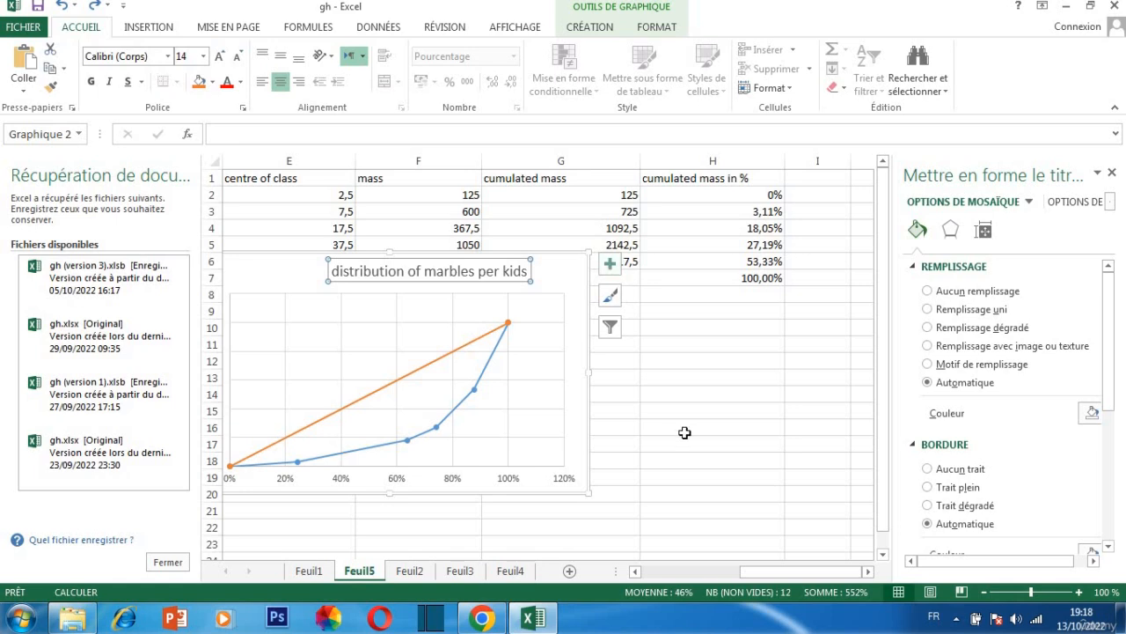
pyautogui.moveTo(792, 575); pyautogui.dragTo(734, 569)
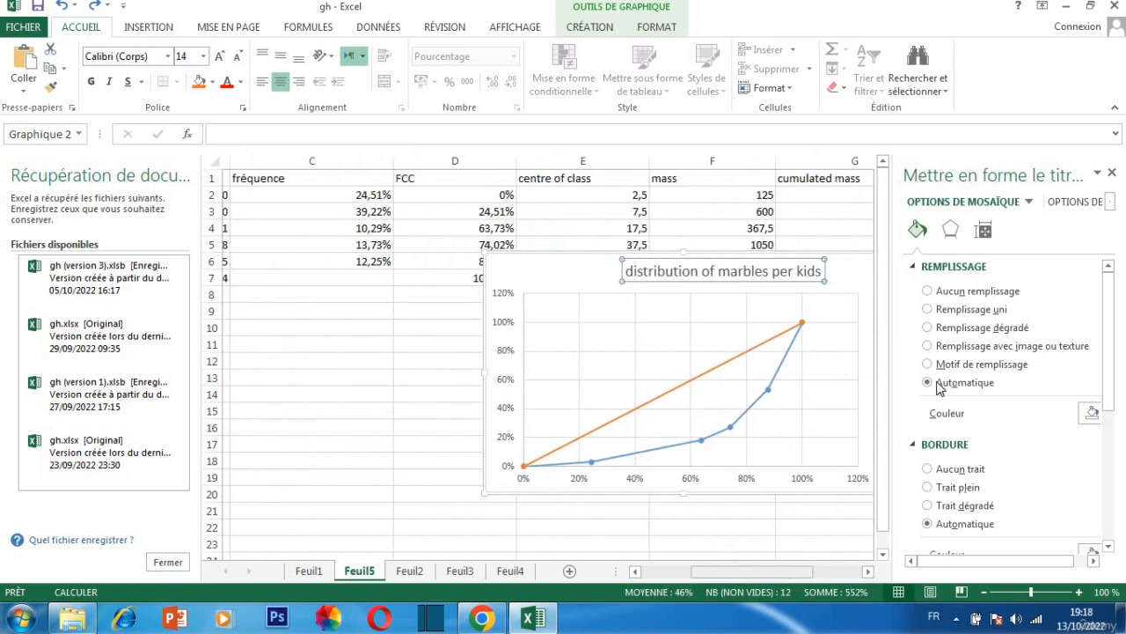
pyautogui.click(1111, 174)
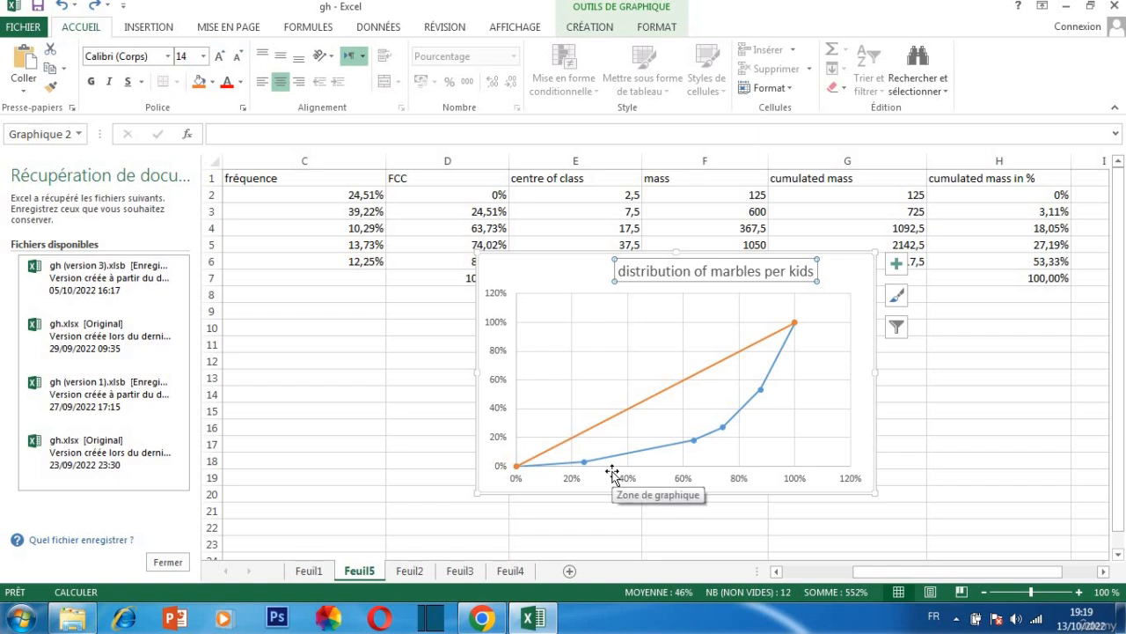
pyautogui.rightClick(573, 282)
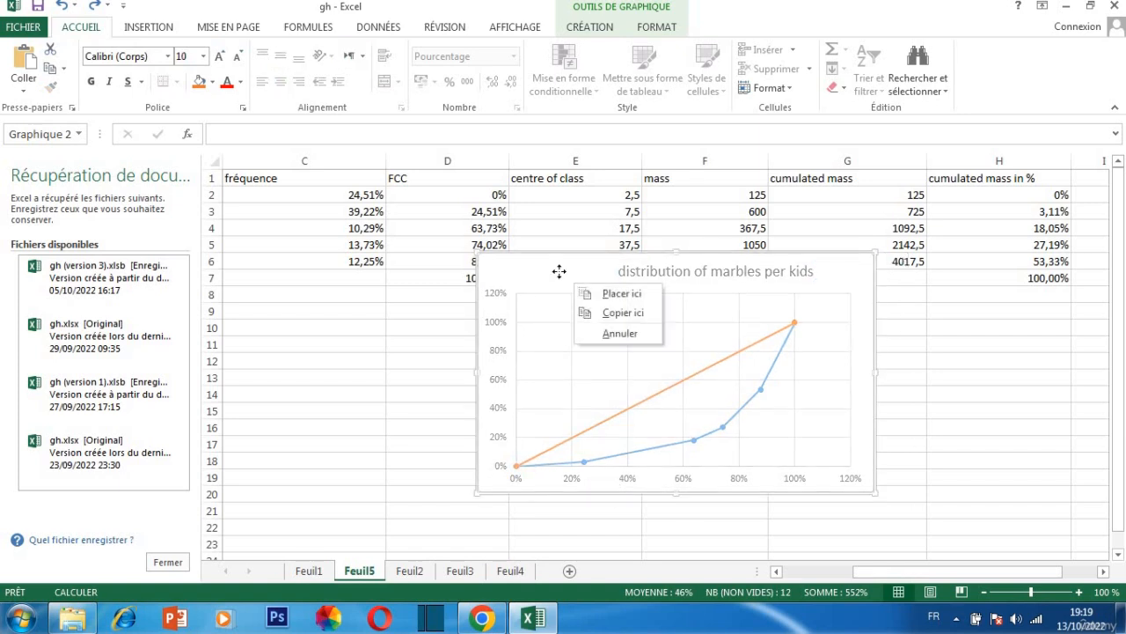
pyautogui.click(559, 273)
pyautogui.moveTo(544, 246); pyautogui.dragTo(487, 157)
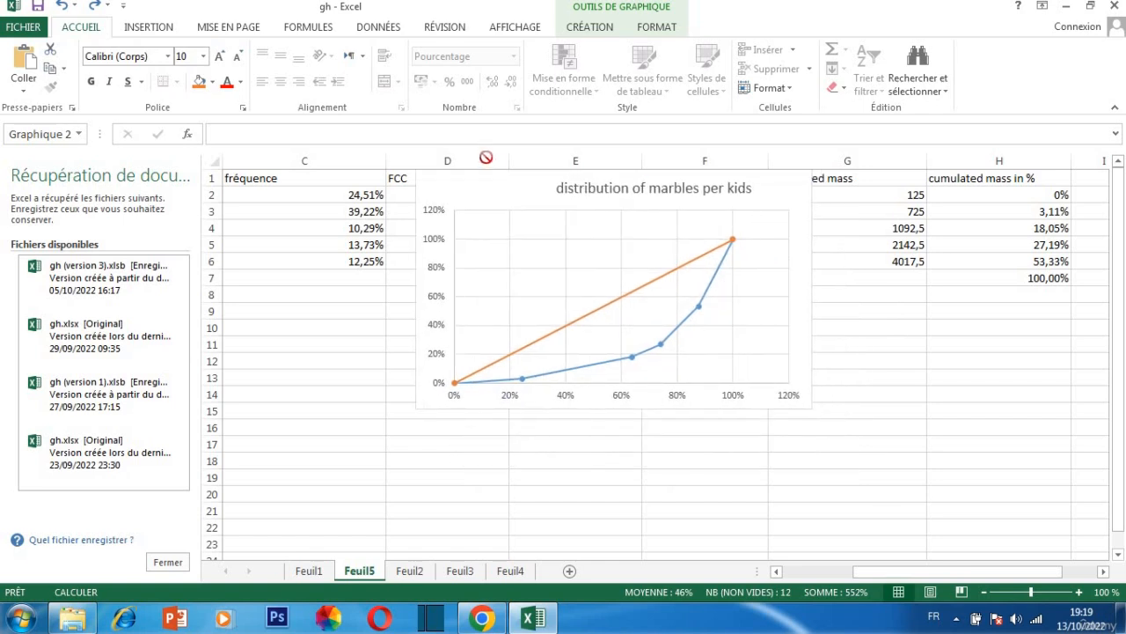
pyautogui.hotkey('ctrl', 'z')
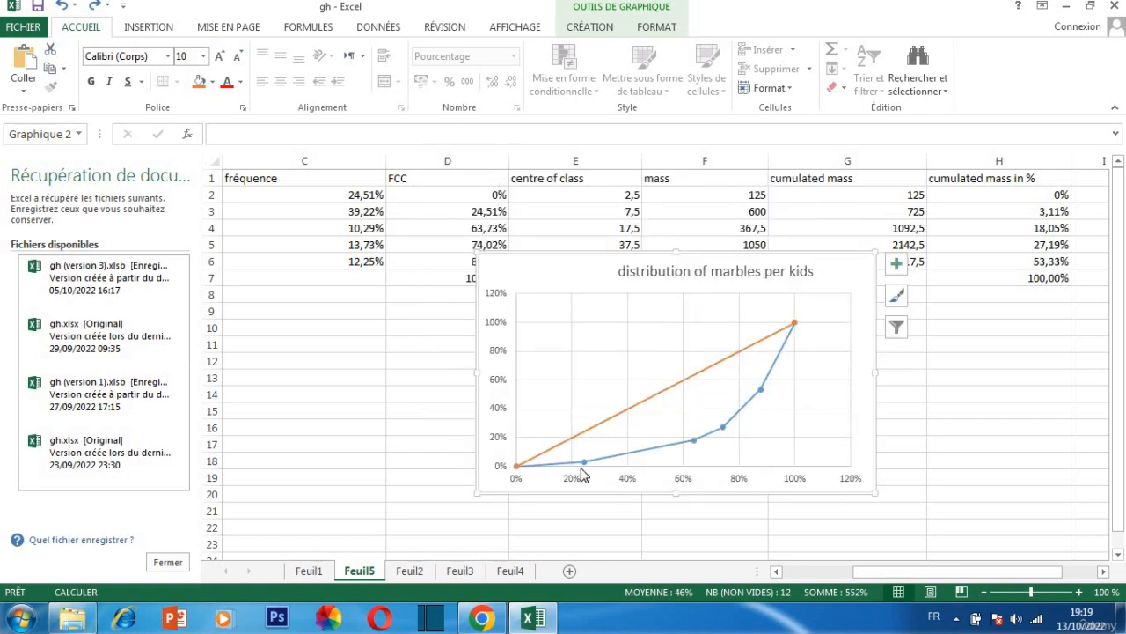
# Center the chart title above the curves and move the chart up to row 1 across columns C to F
pyautogui.moveTo(586, 464)
pyautogui.moveTo(695, 447)
pyautogui.moveTo(497, 251); pyautogui.dragTo(347, 114)
pyautogui.moveTo(658, 275); pyautogui.dragTo(588, 279)
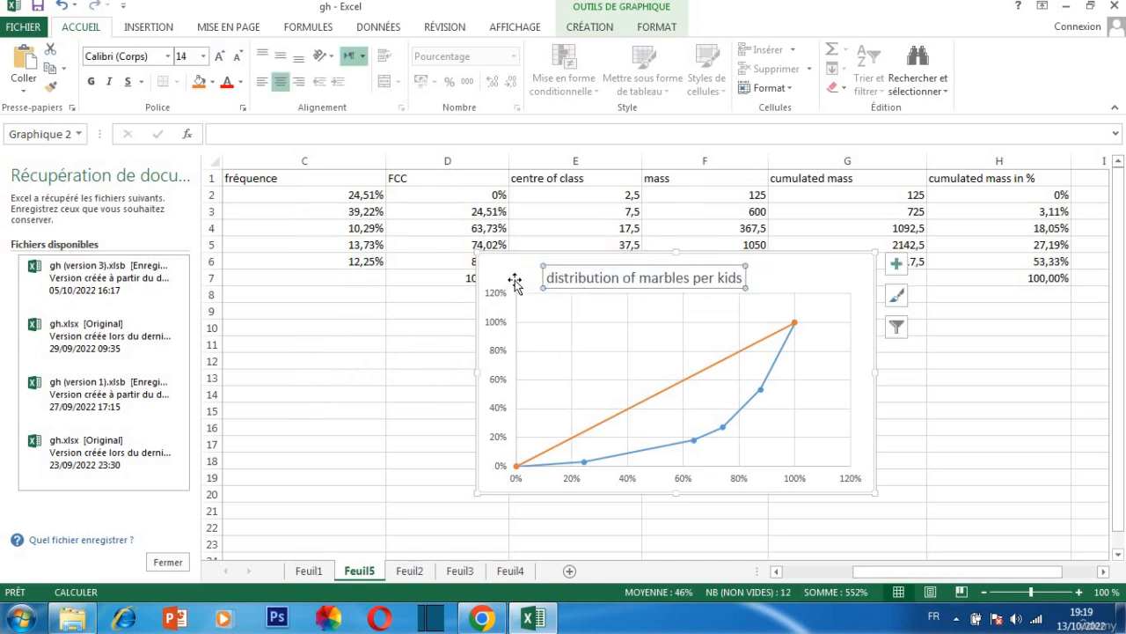
pyautogui.moveTo(515, 275); pyautogui.dragTo(353, 181)
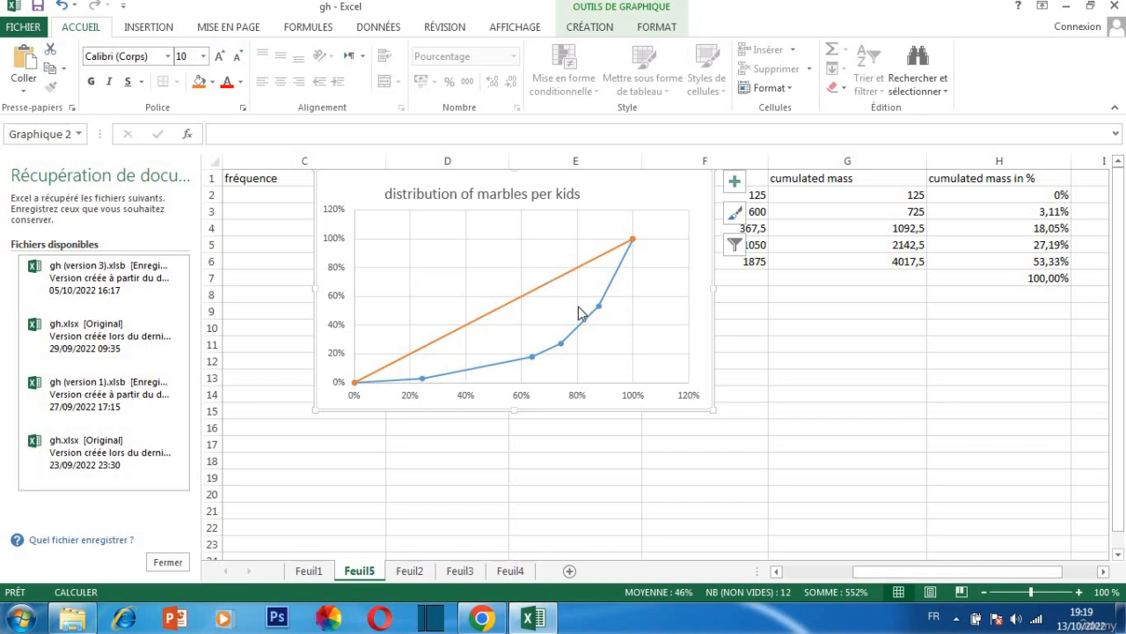
# Using the curve's first point after the origin (25%, 3%), enter the triangle area formula =25*3/2 in cell G8
pyautogui.moveTo(630, 250)
pyautogui.moveTo(423, 377)
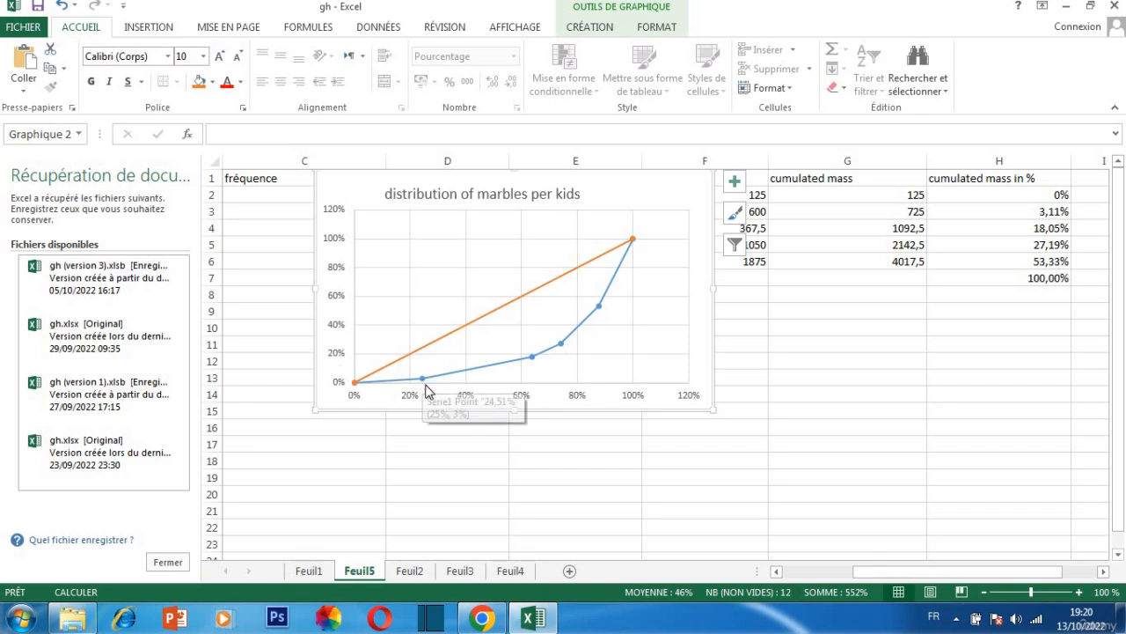
pyautogui.click(827, 297)
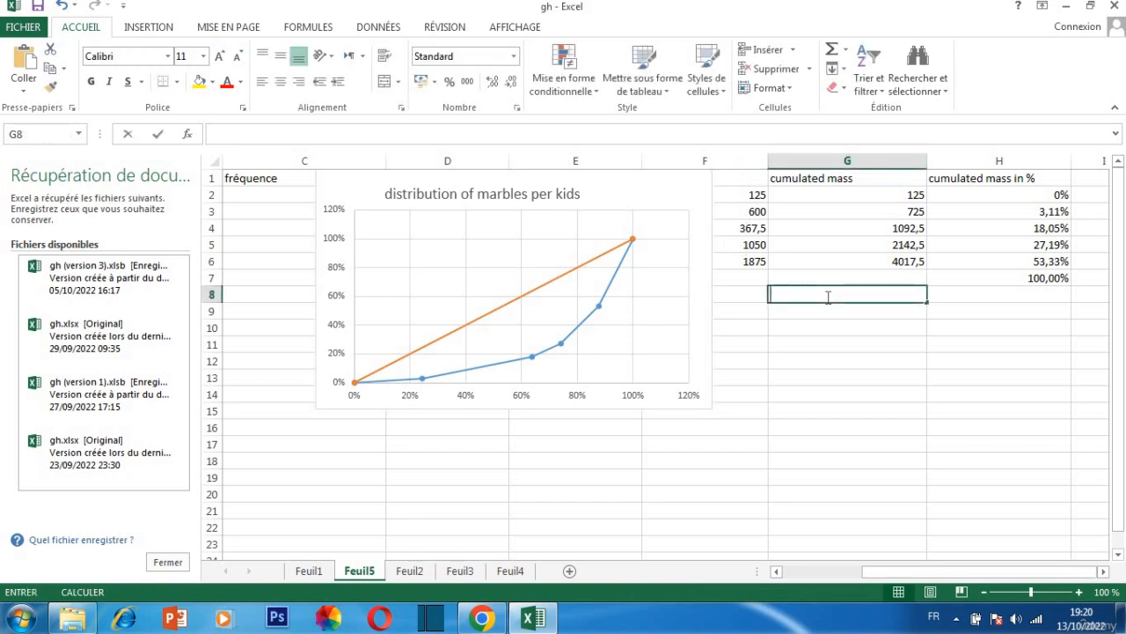
pyautogui.write('2')
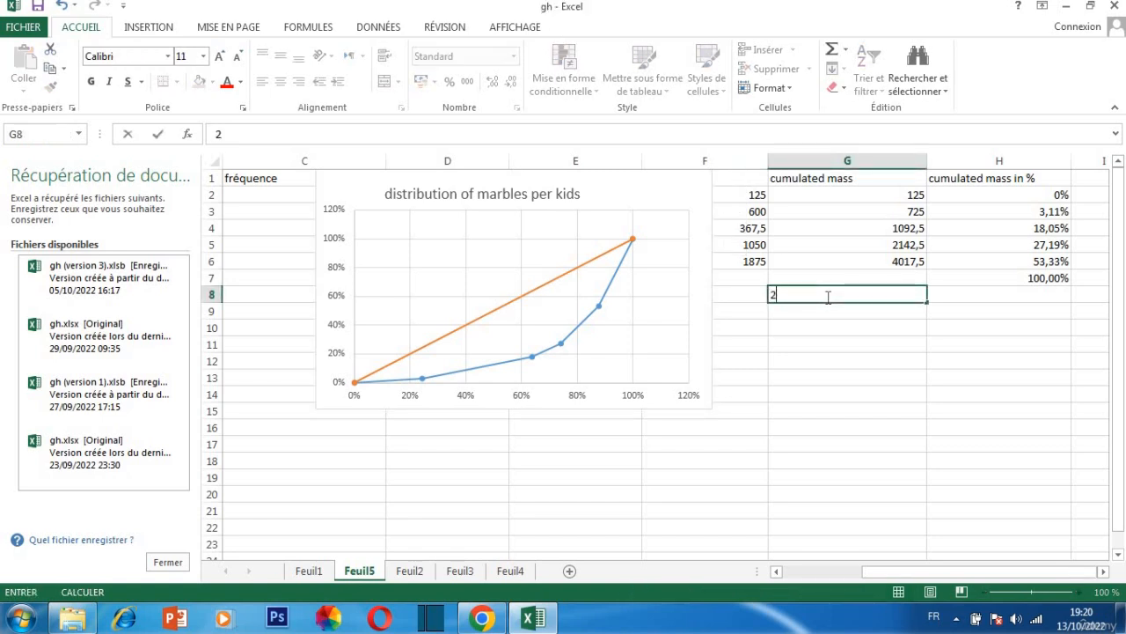
pyautogui.write('5*')
pyautogui.press('BackSpace')
pyautogui.press('BackSpace')
pyautogui.press('BackSpace')
pyautogui.write('=')
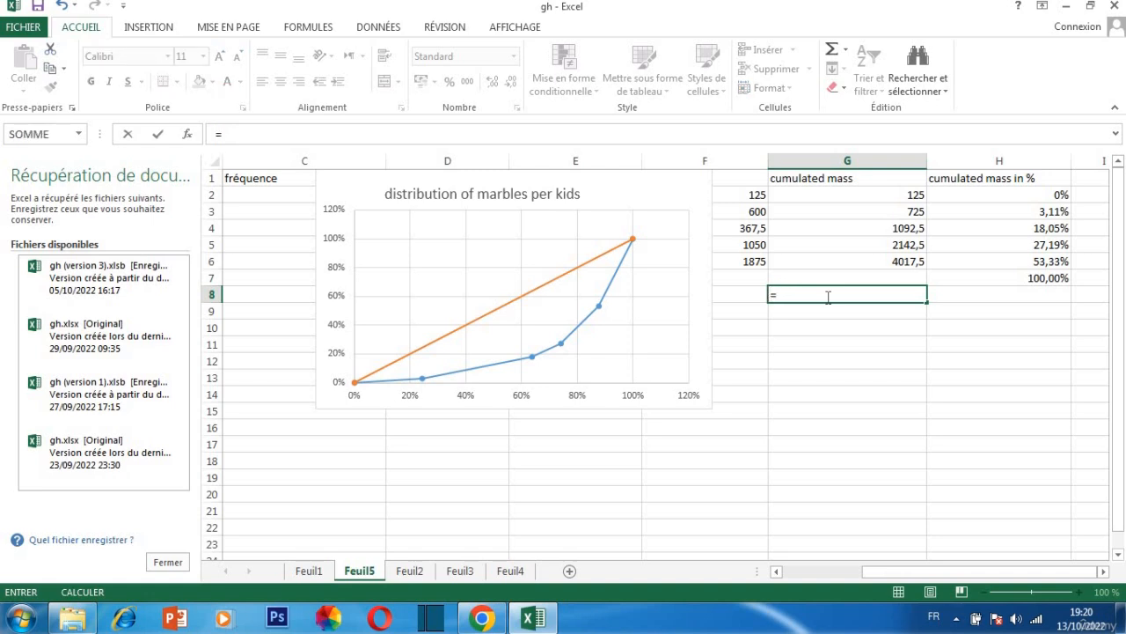
pyautogui.write('25*3/2')
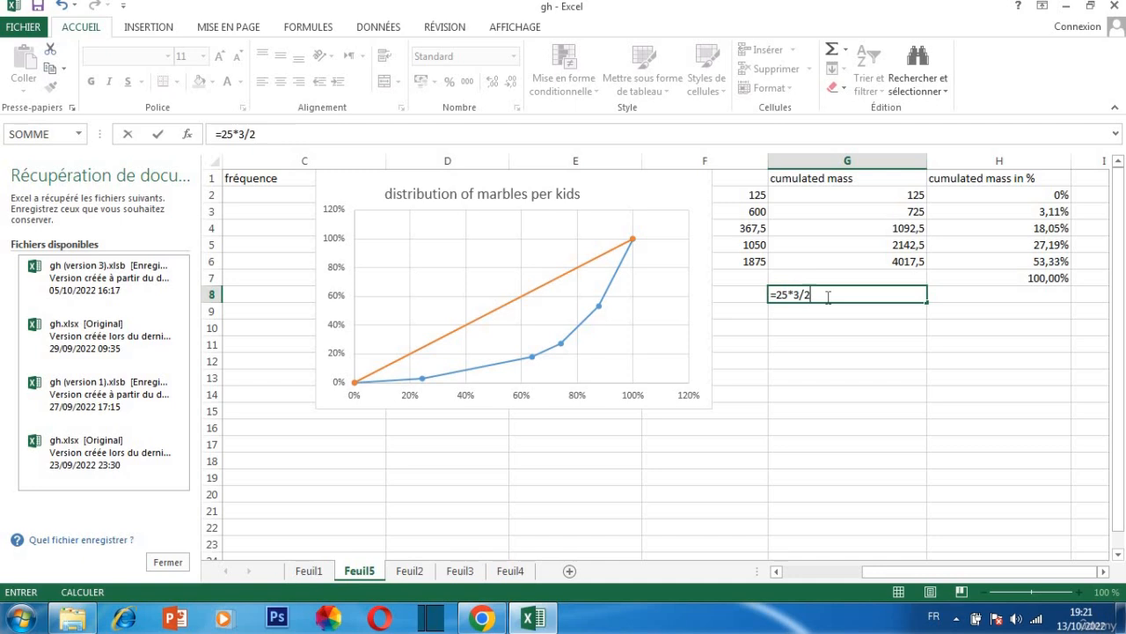
pyautogui.press('Return')
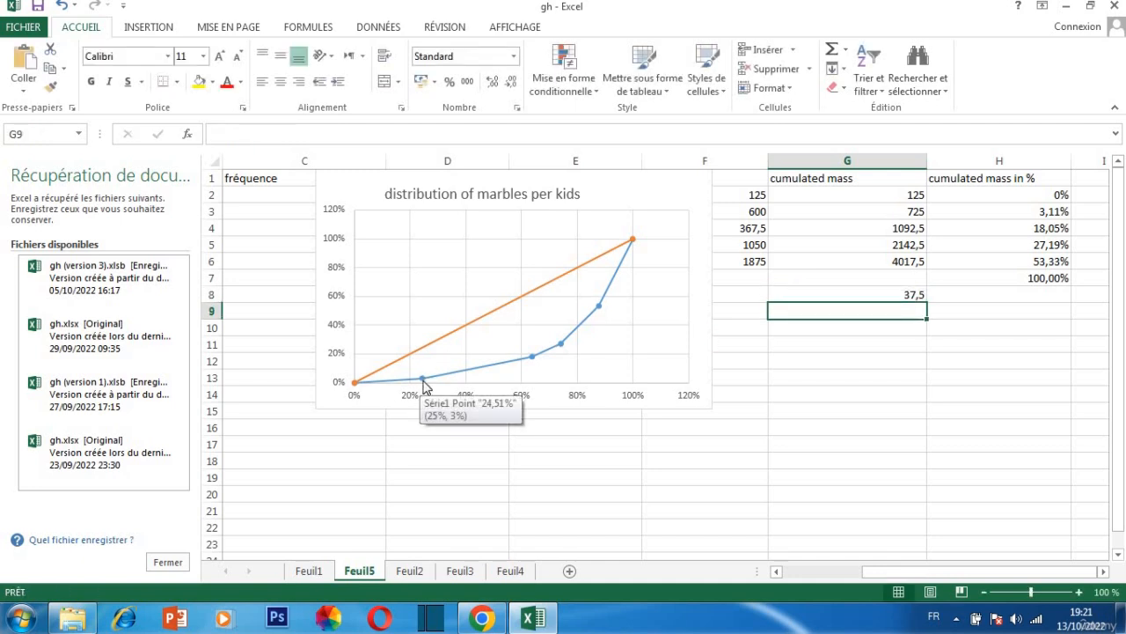
# Begin a formula in cell G9 with =3+18/, using the vertical values of the 24,51% and 63,73% curve points
pyautogui.moveTo(532, 359)
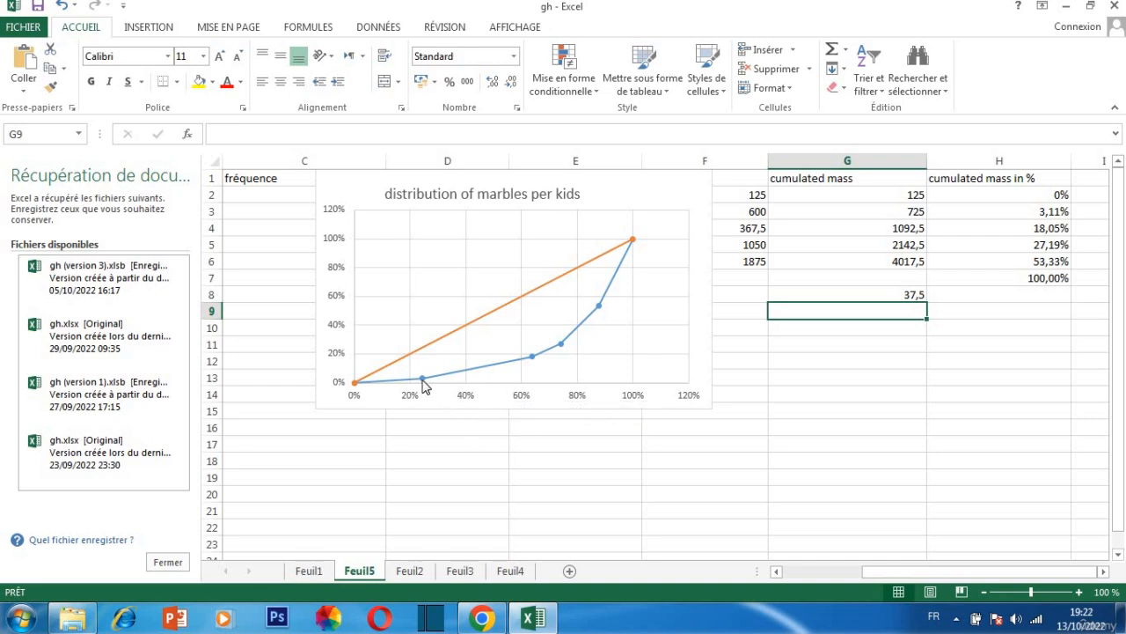
pyautogui.doubleClick(786, 312)
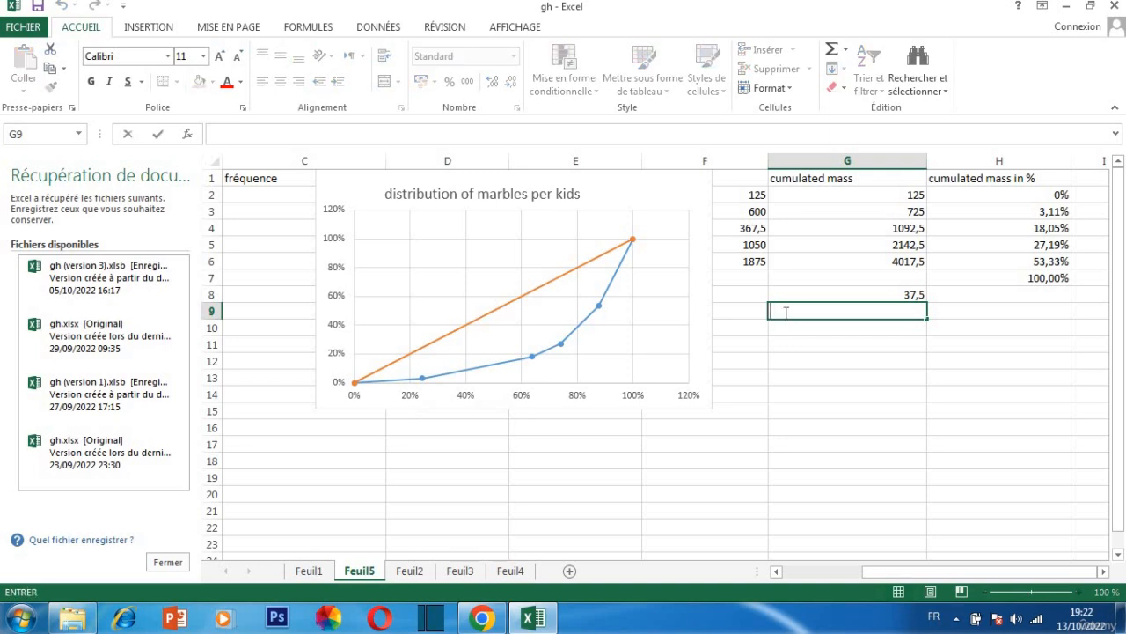
pyautogui.write('3')
pyautogui.press('BackSpace')
pyautogui.write('+')
pyautogui.press('BackSpace')
pyautogui.write('=3+')
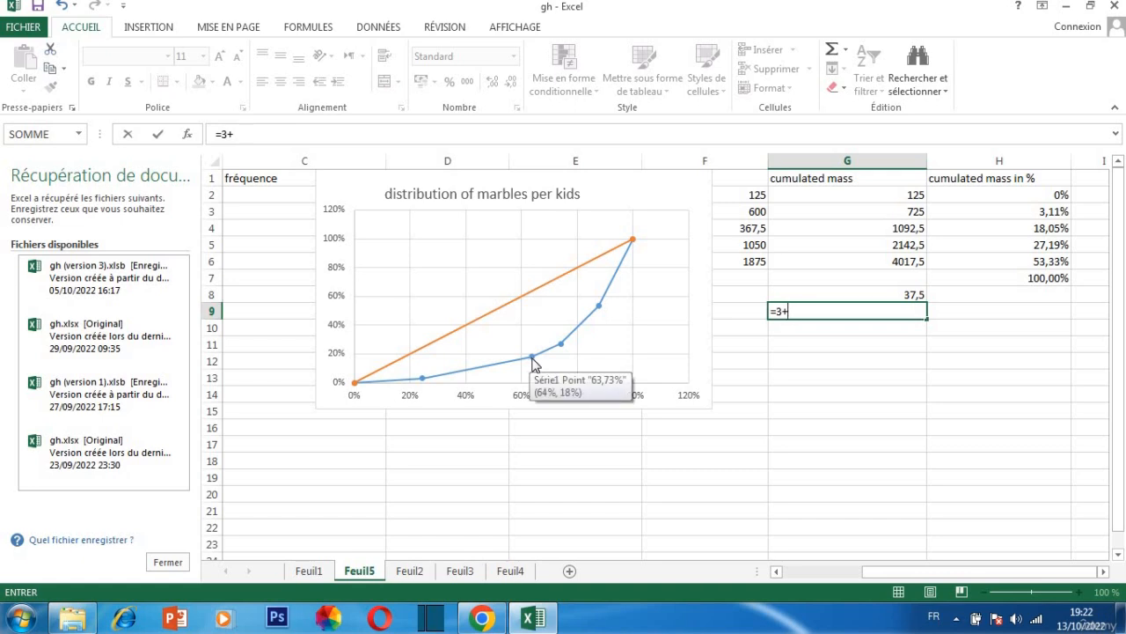
pyautogui.write('634')
pyautogui.press('BackSpace')
pyautogui.press('BackSpace')
pyautogui.press('BackSpace')
pyautogui.write('18/')
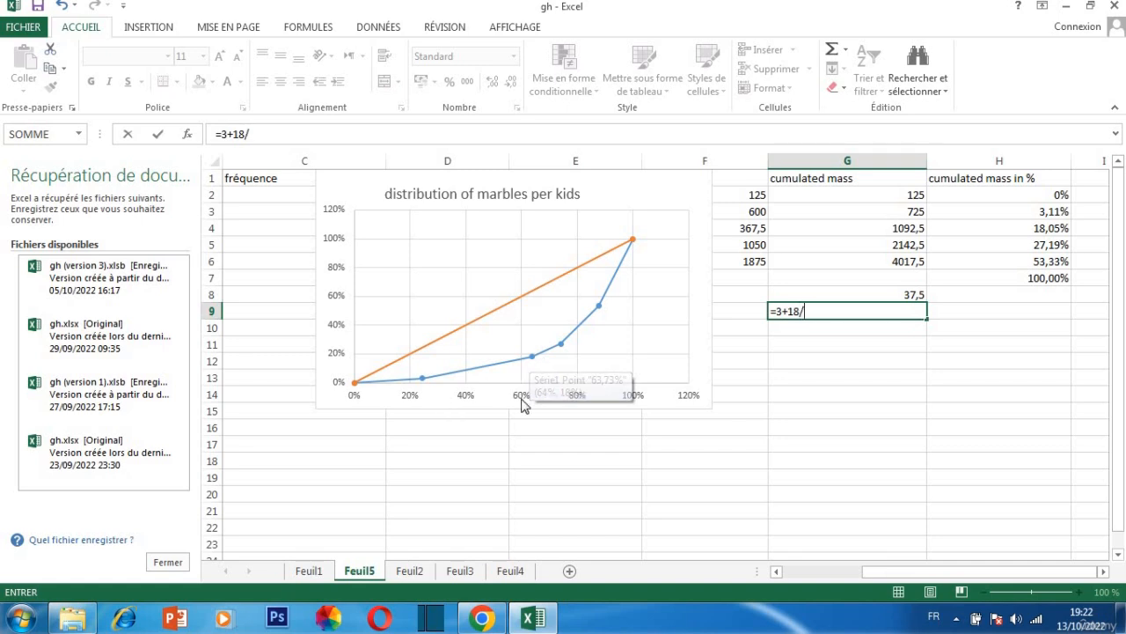
# Add the divisor (64-25) to the G9 formula, using the horizontal values of the same two curve points
pyautogui.scroll(-1, 531, 377)
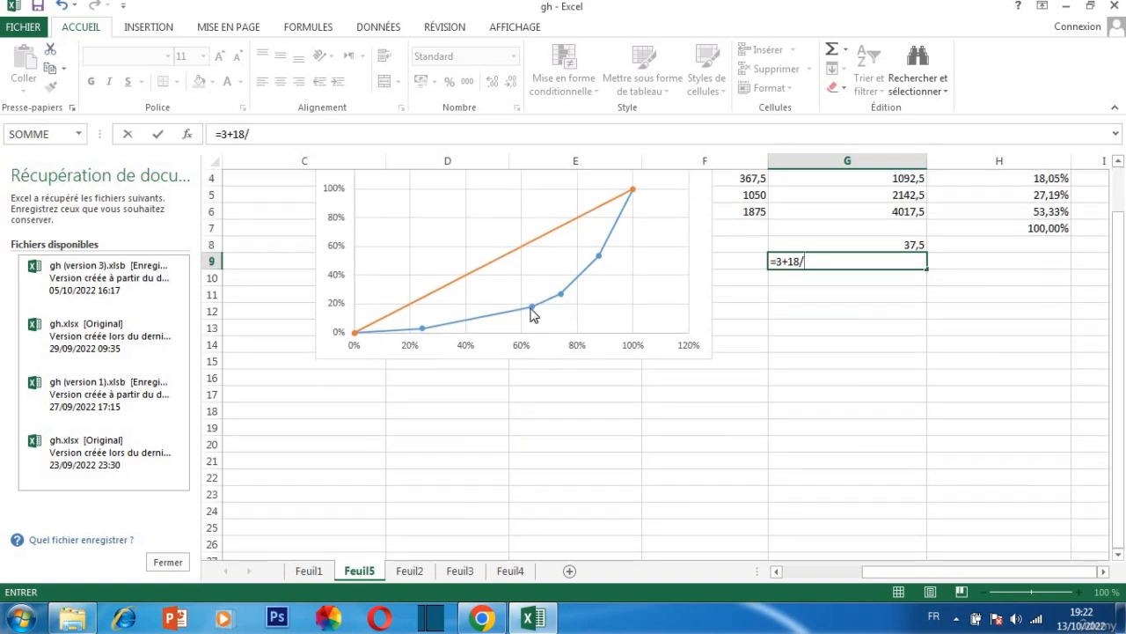
pyautogui.moveTo(532, 309)
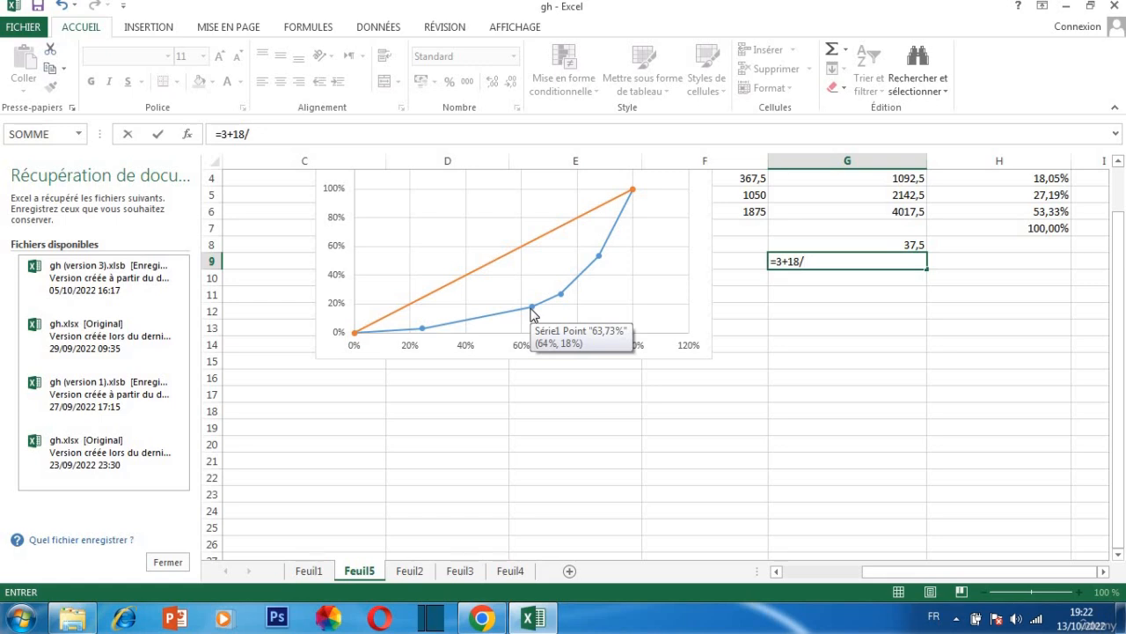
pyautogui.moveTo(424, 329)
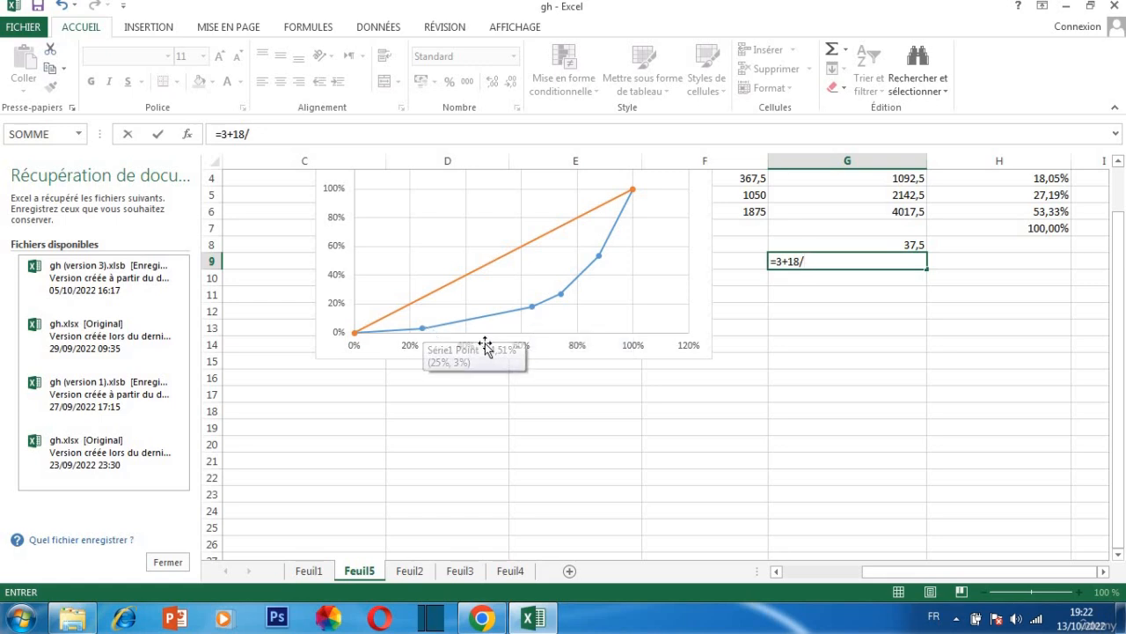
pyautogui.write('(')
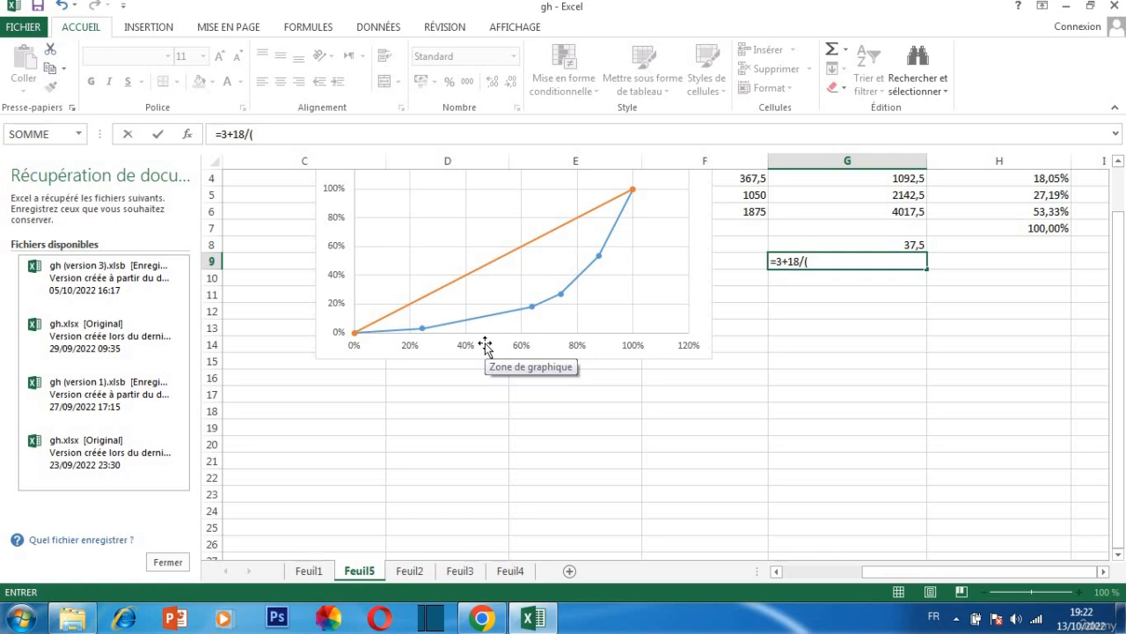
pyautogui.write('64-25')
pyautogui.press('BackSpace')
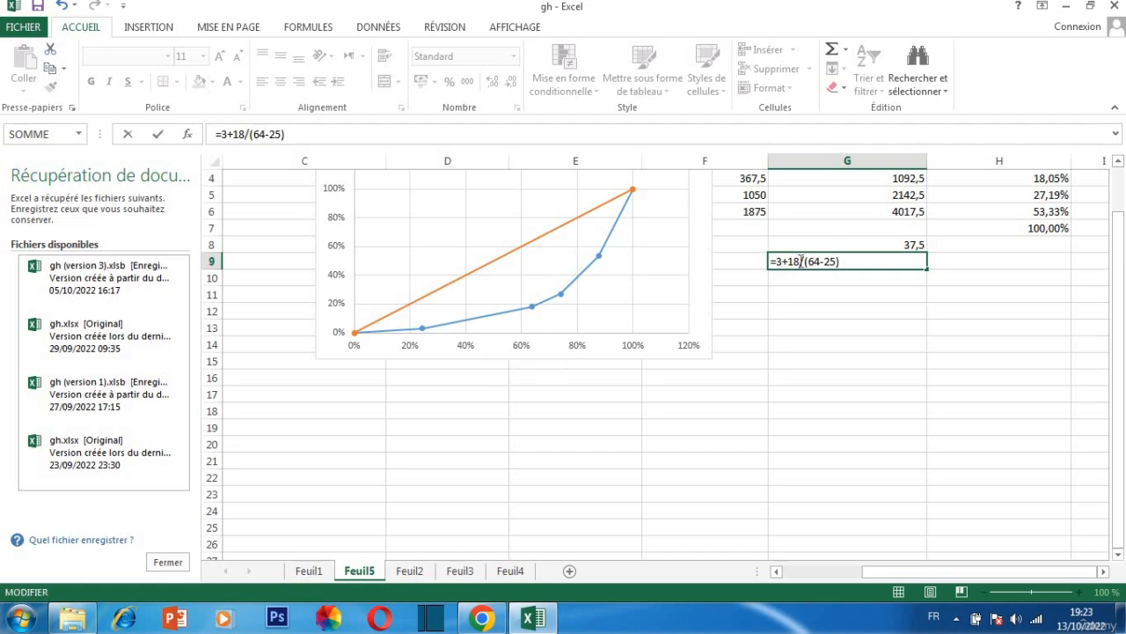
# Correct the G9 formula to =(3+18)*(64-25), bracketing the sum and multiplying instead of dividing
pyautogui.write(')')
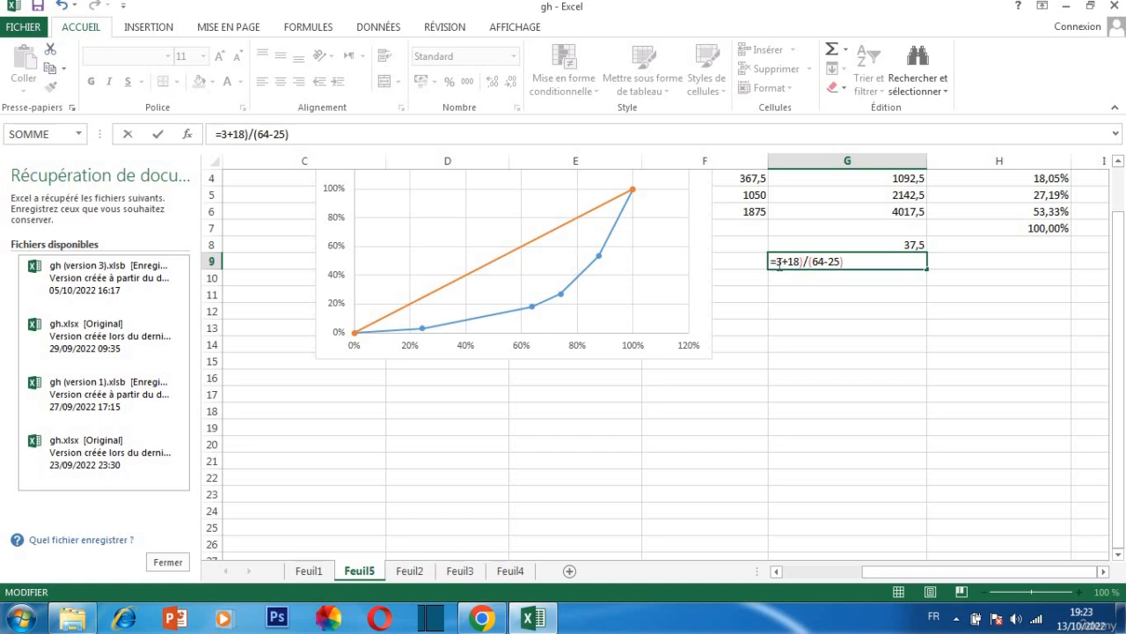
pyautogui.click(778, 261)
pyautogui.write('(')
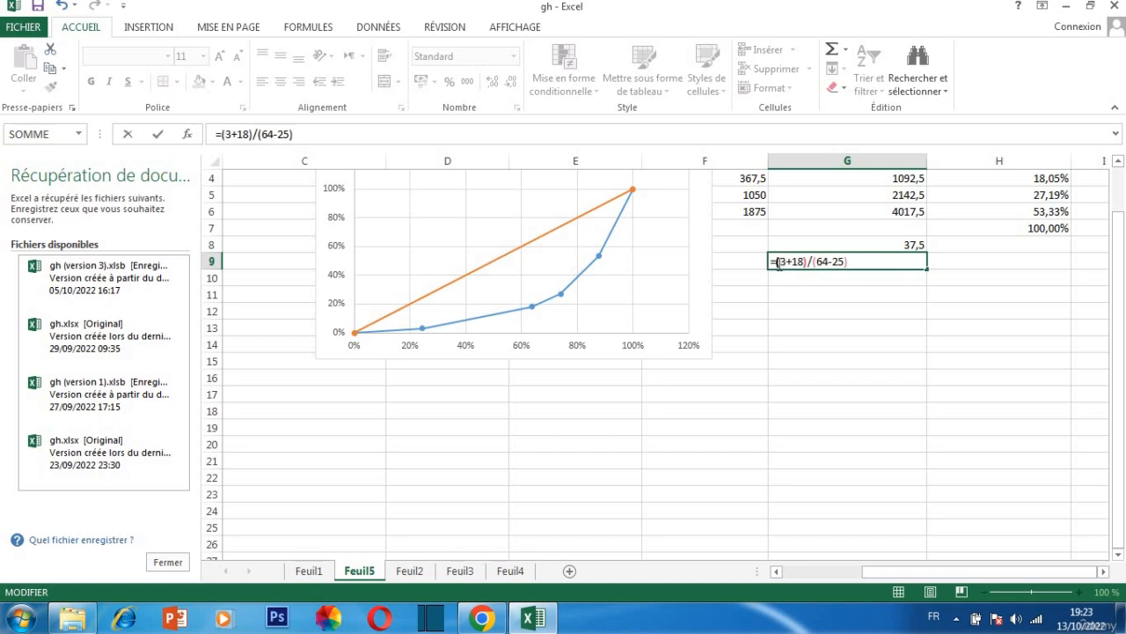
pyautogui.click(870, 264)
pyautogui.click(813, 262)
pyautogui.press('BackSpace')
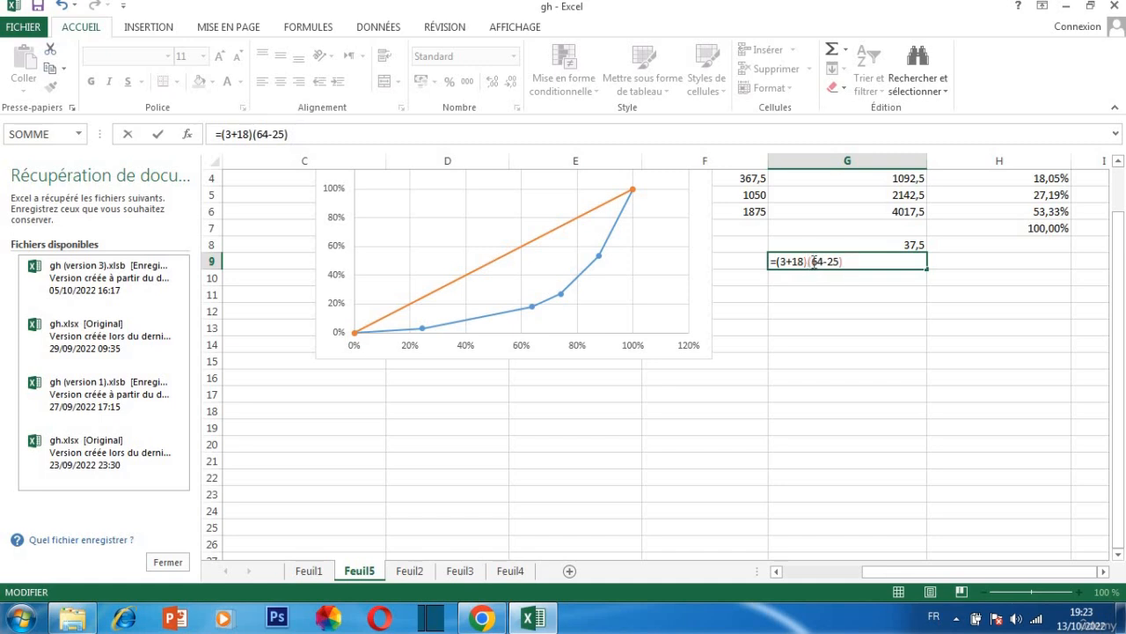
pyautogui.write('*')
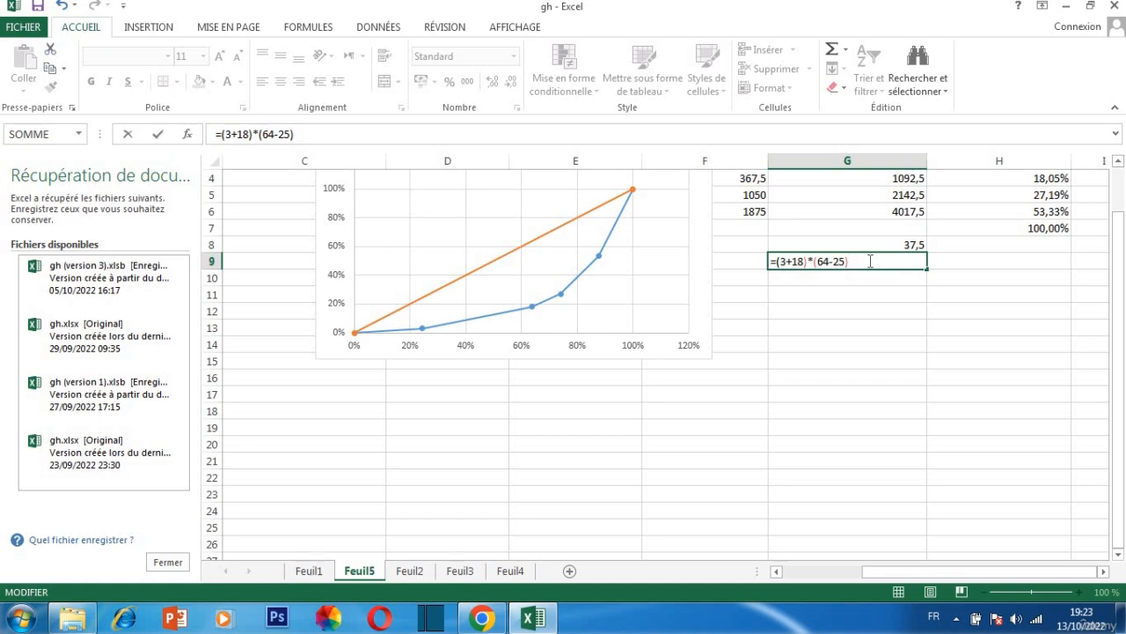
pyautogui.press('Return')
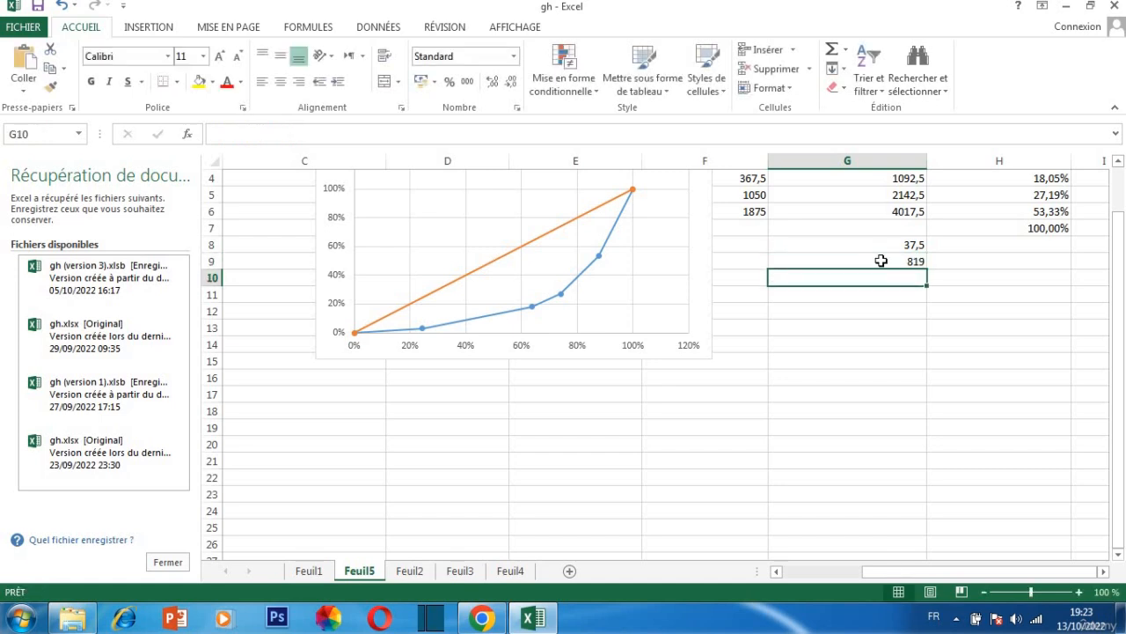
# Halve the product in cell G9 by replacing its formula with =819/2
pyautogui.doubleClick(880, 261)
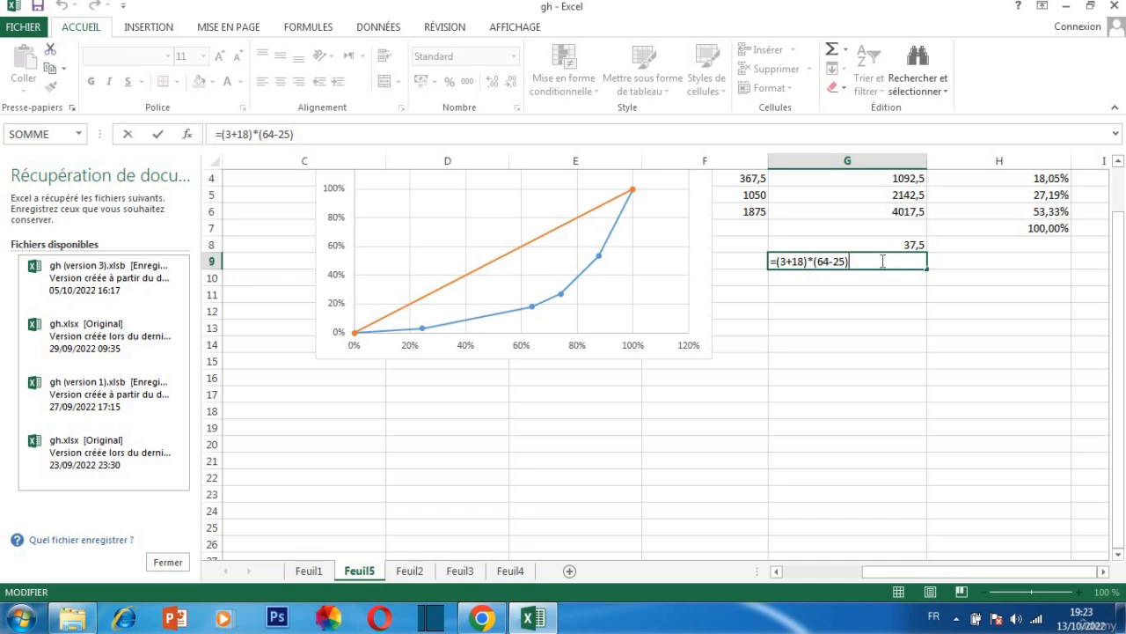
pyautogui.press('Return')
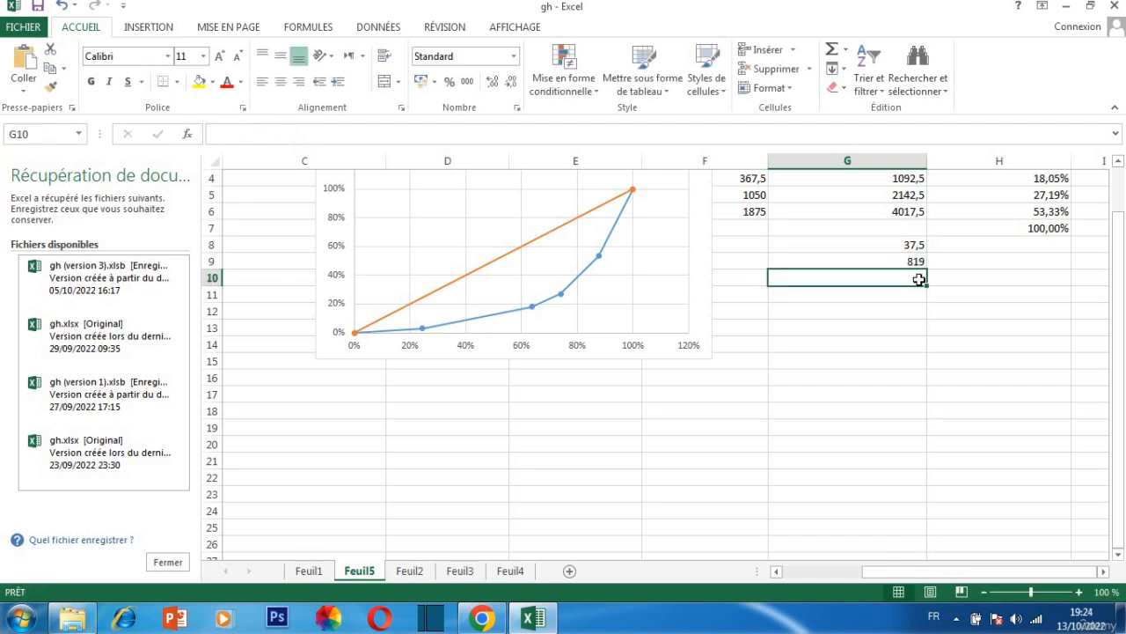
pyautogui.doubleClick(920, 260)
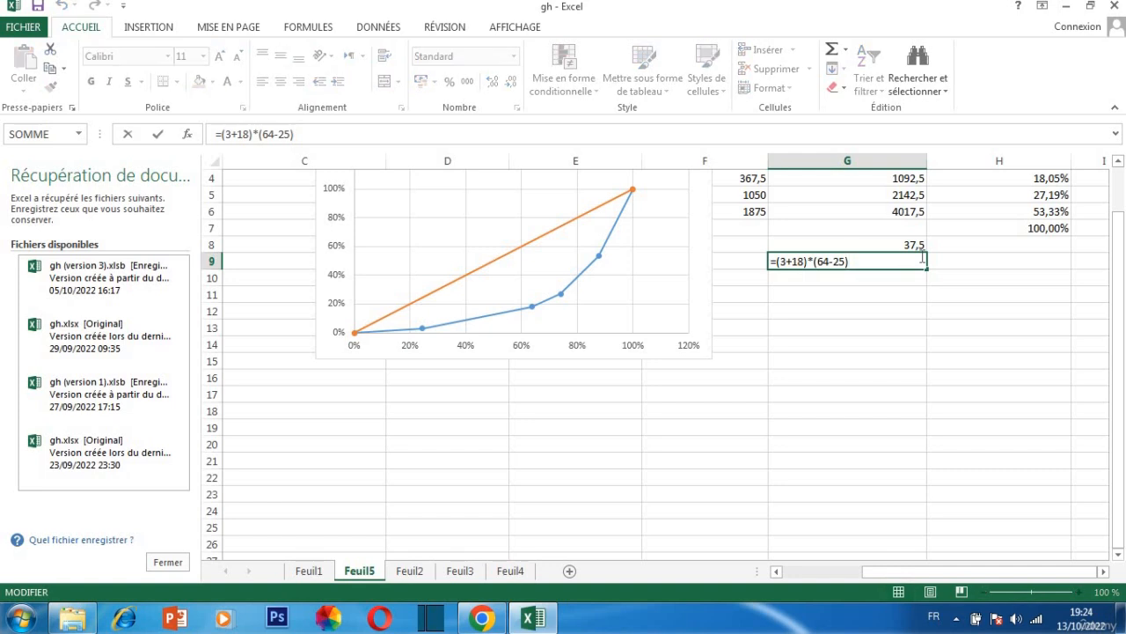
pyautogui.press('BackSpace')
pyautogui.press('BackSpace')
pyautogui.press('BackSpace')
pyautogui.press('BackSpace')
pyautogui.press('BackSpace')
pyautogui.press('BackSpace')
pyautogui.press('BackSpace')
pyautogui.press('BackSpace')
pyautogui.press('BackSpace')
pyautogui.press('BackSpace')
pyautogui.press('BackSpace')
pyautogui.press('BackSpace')
pyautogui.press('BackSpace')
pyautogui.press('BackSpace')
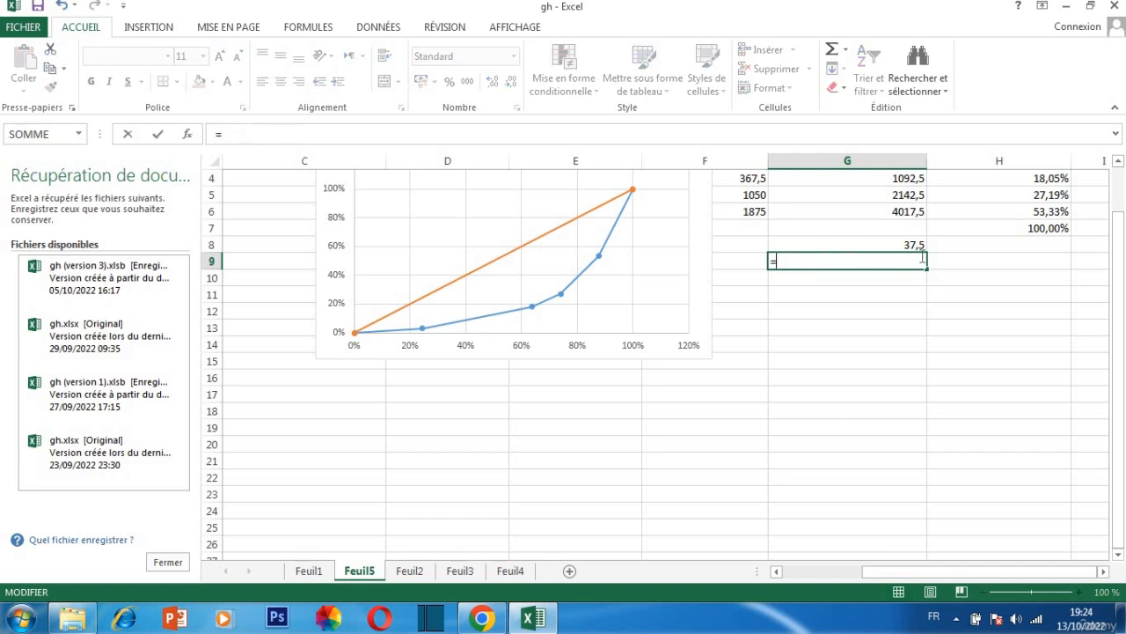
pyautogui.write('819/2')
pyautogui.press('Return')
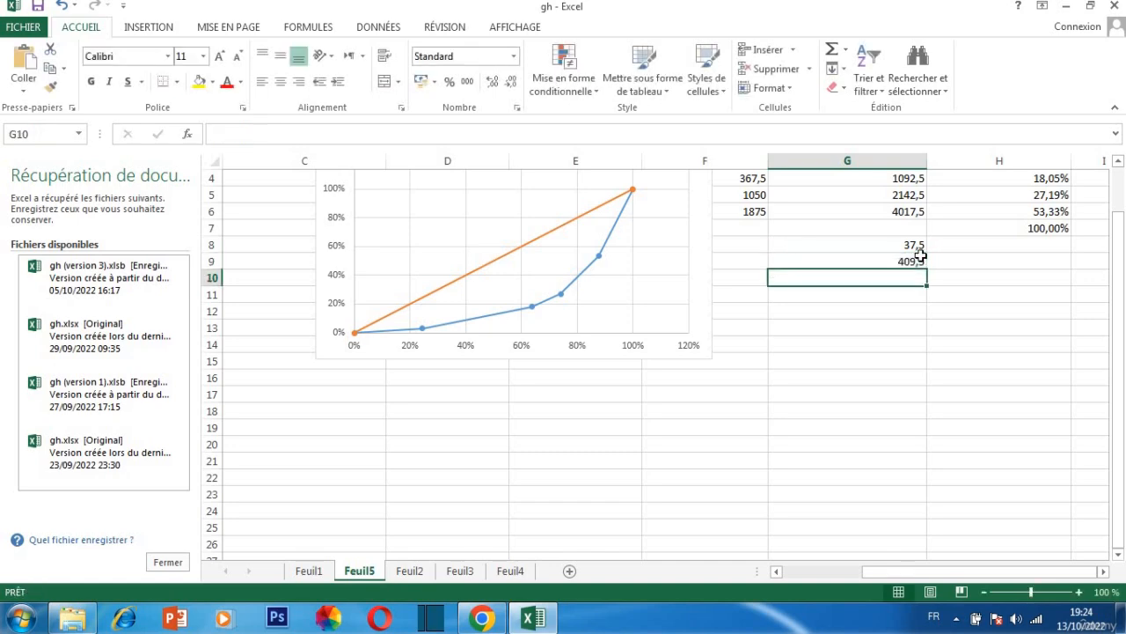
# Begin a formula in cell G10 with =(18+27)*, using the vertical values of the 63,73% and 74,02% curve points
pyautogui.scroll(-9, 921, 255)
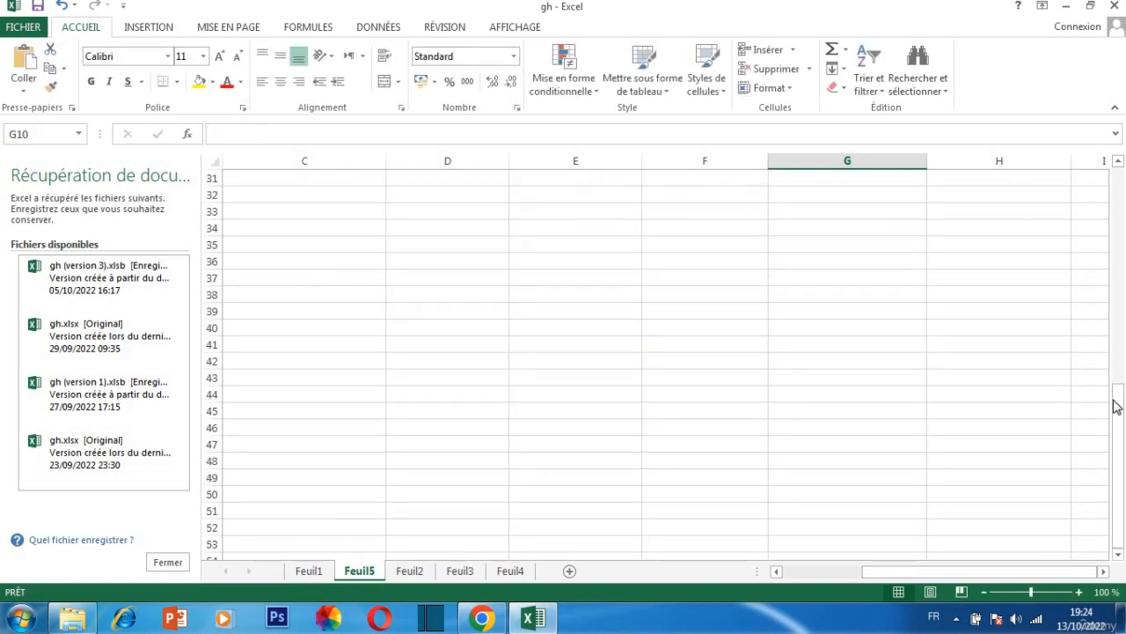
pyautogui.moveTo(1117, 403); pyautogui.dragTo(1100, 186)
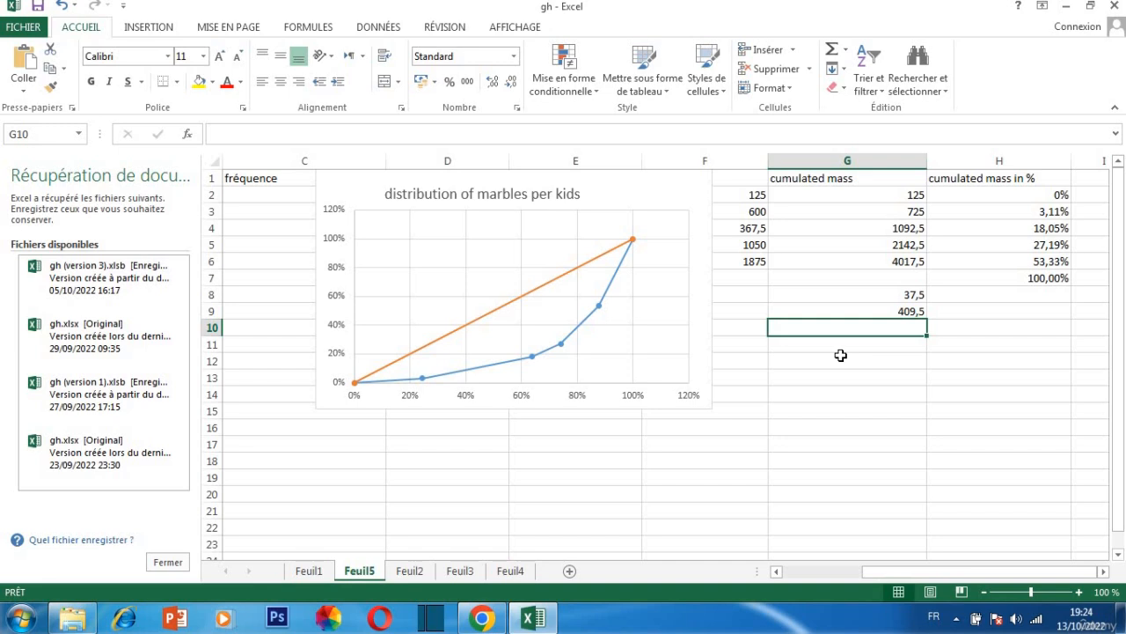
pyautogui.click(533, 357)
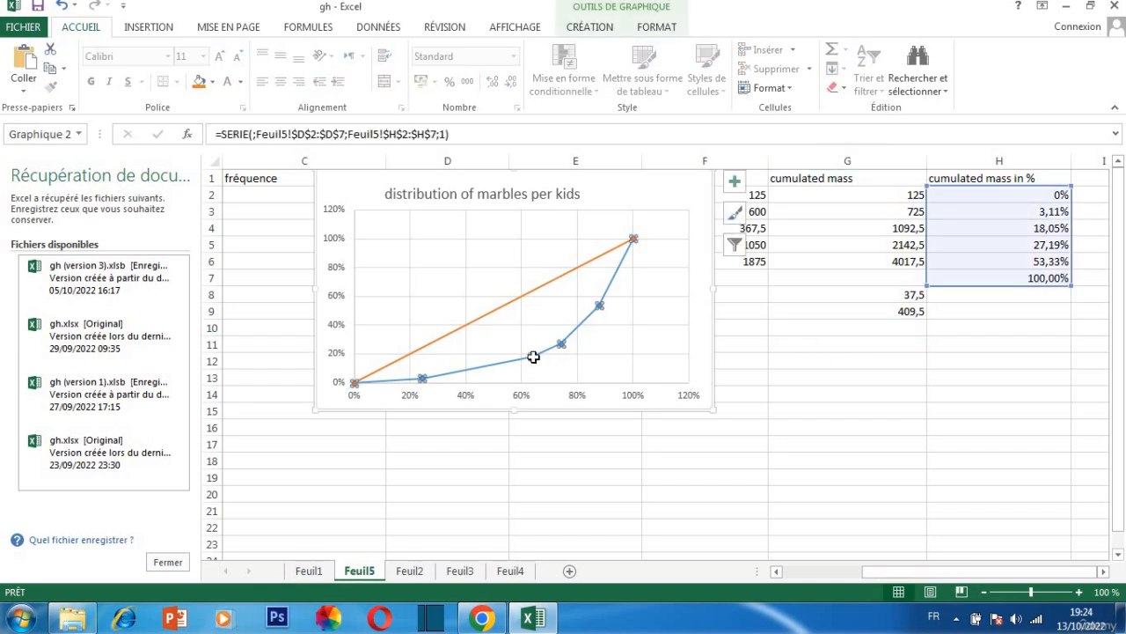
pyautogui.click(808, 334)
pyautogui.doubleClick(810, 327)
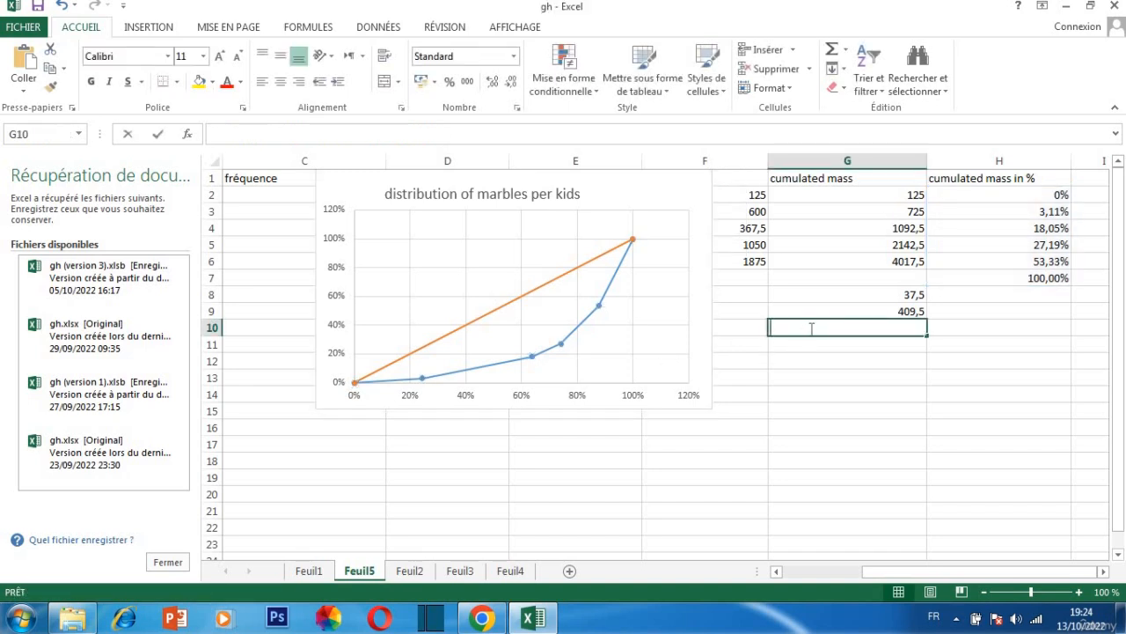
pyautogui.write('=')
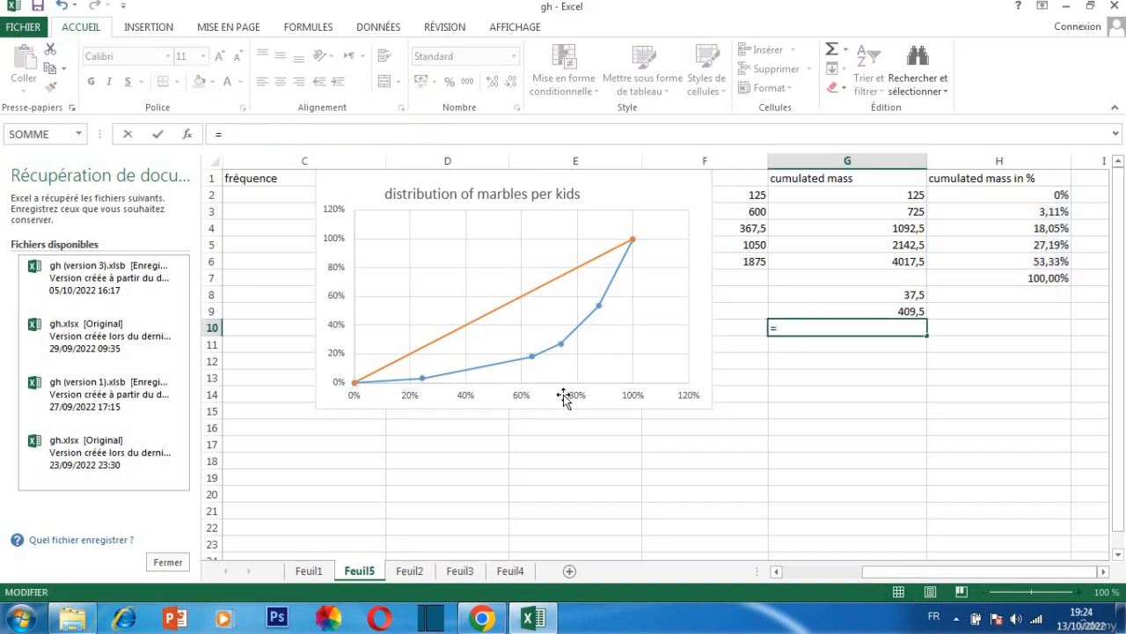
pyautogui.moveTo(563, 344)
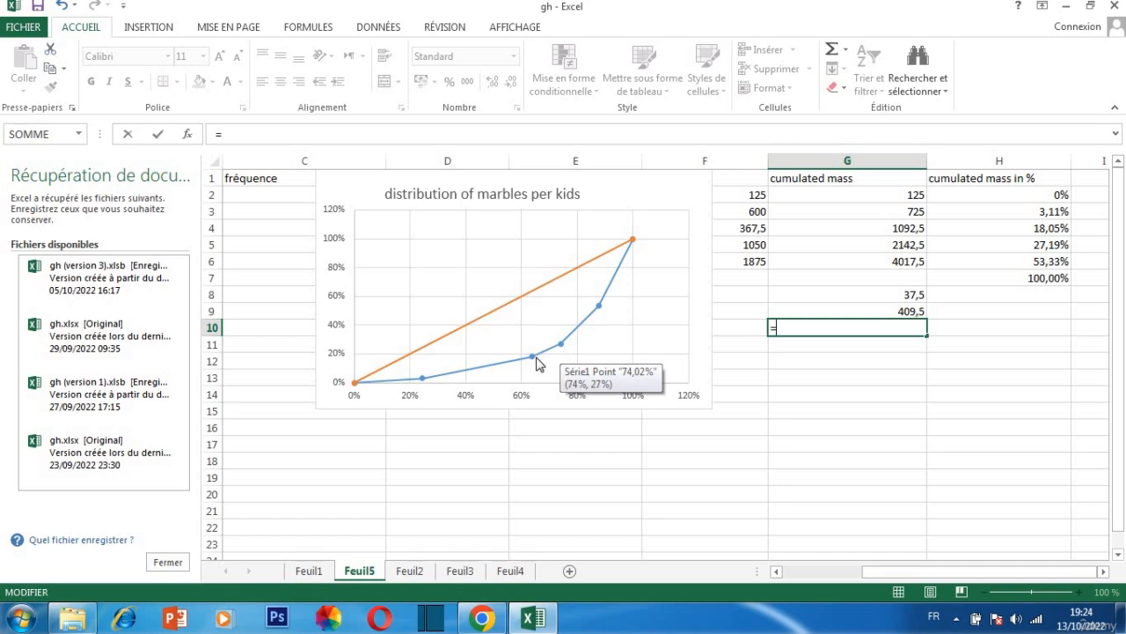
pyautogui.moveTo(531, 359)
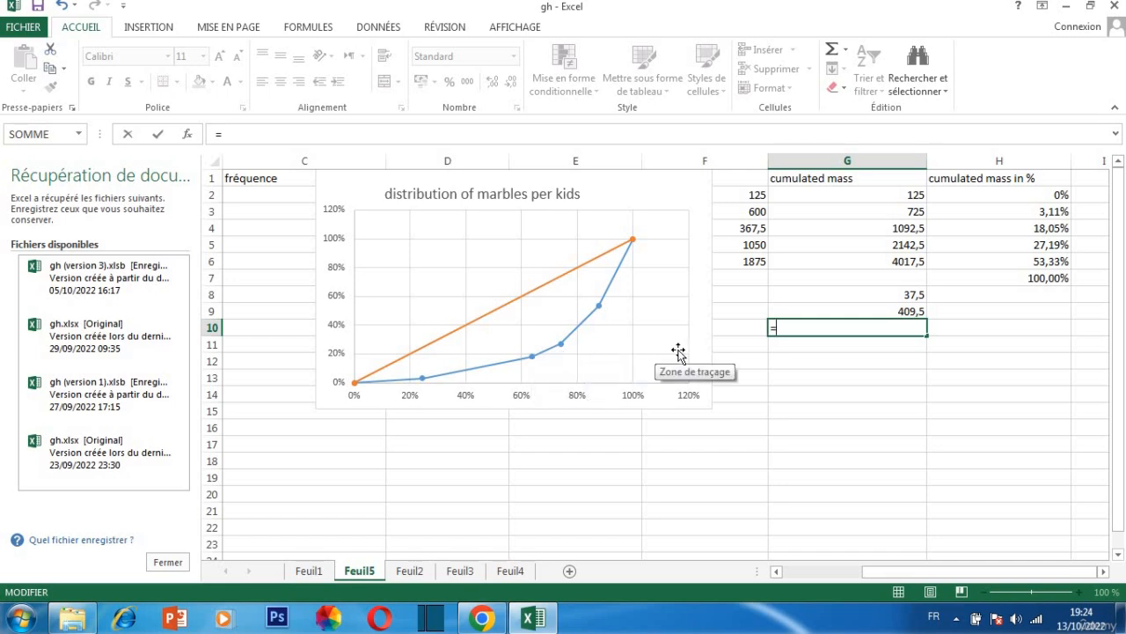
pyautogui.write('18+27)')
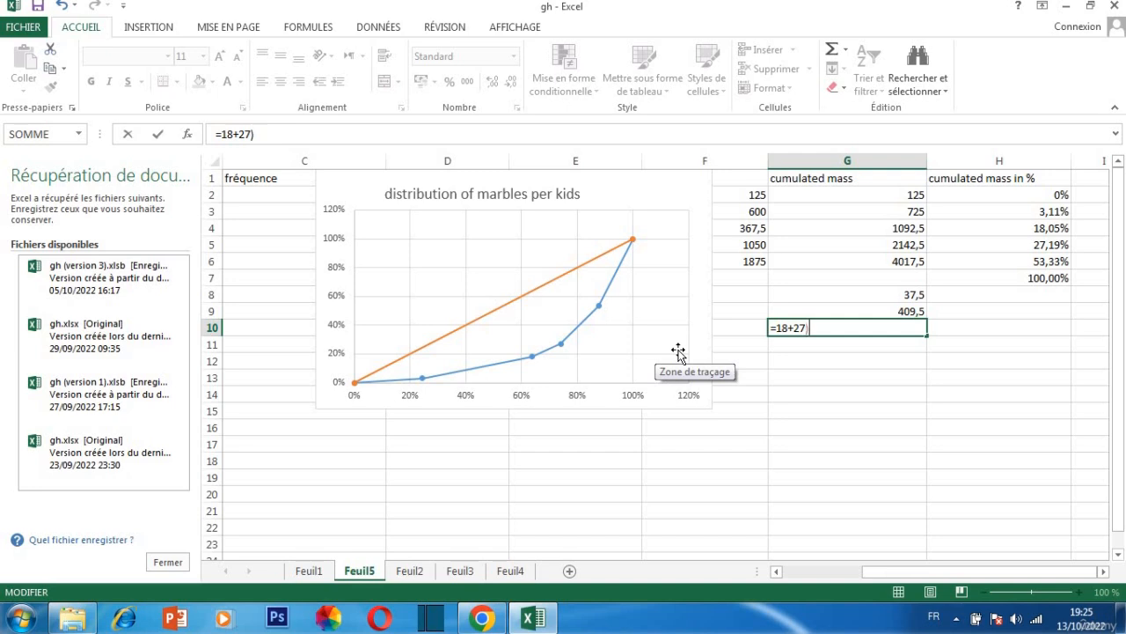
pyautogui.click(777, 328)
pyautogui.write('(')
pyautogui.write('*')
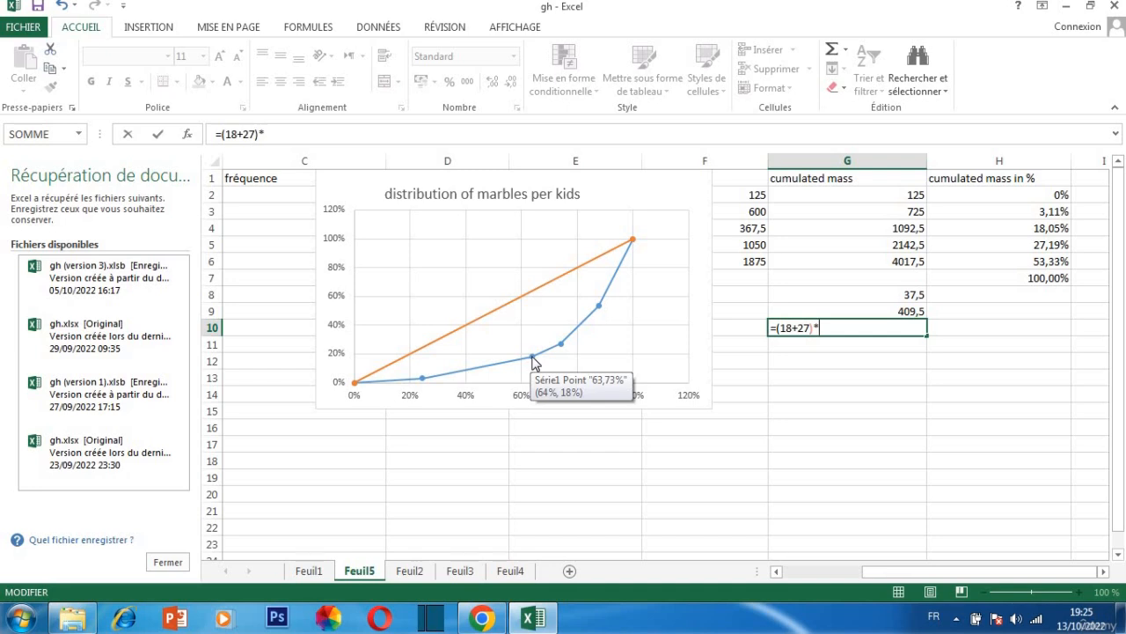
# Complete the G10 formula with the factor (74-64), using the horizontal values of the same two curve points
pyautogui.write('(')
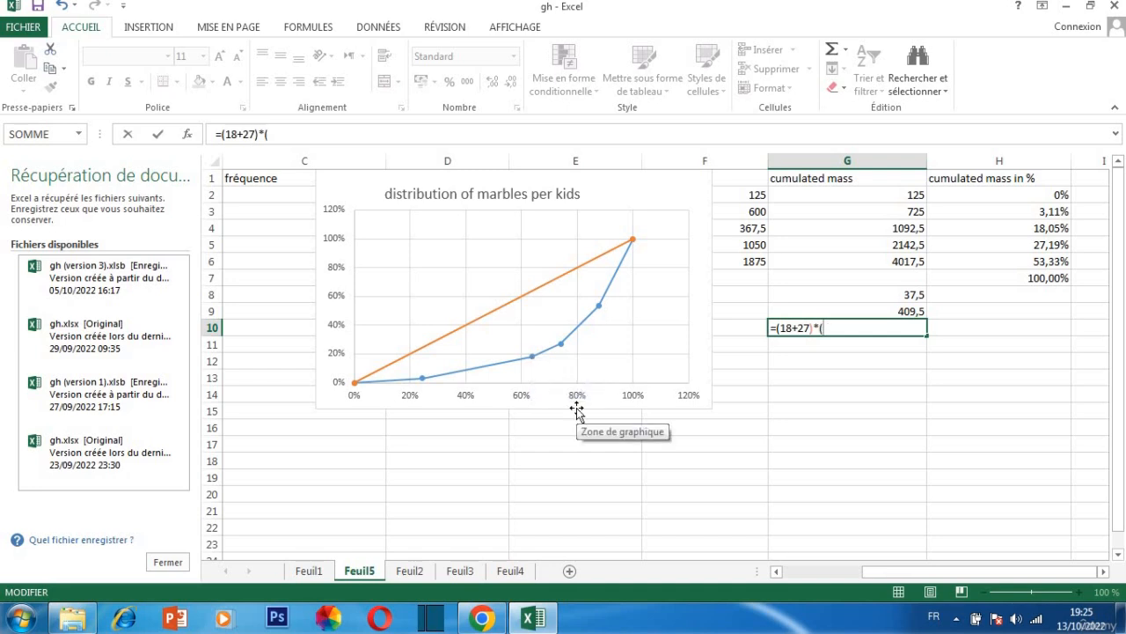
pyautogui.write('74-64)/')
pyautogui.press('BackSpace')
pyautogui.press('Return')
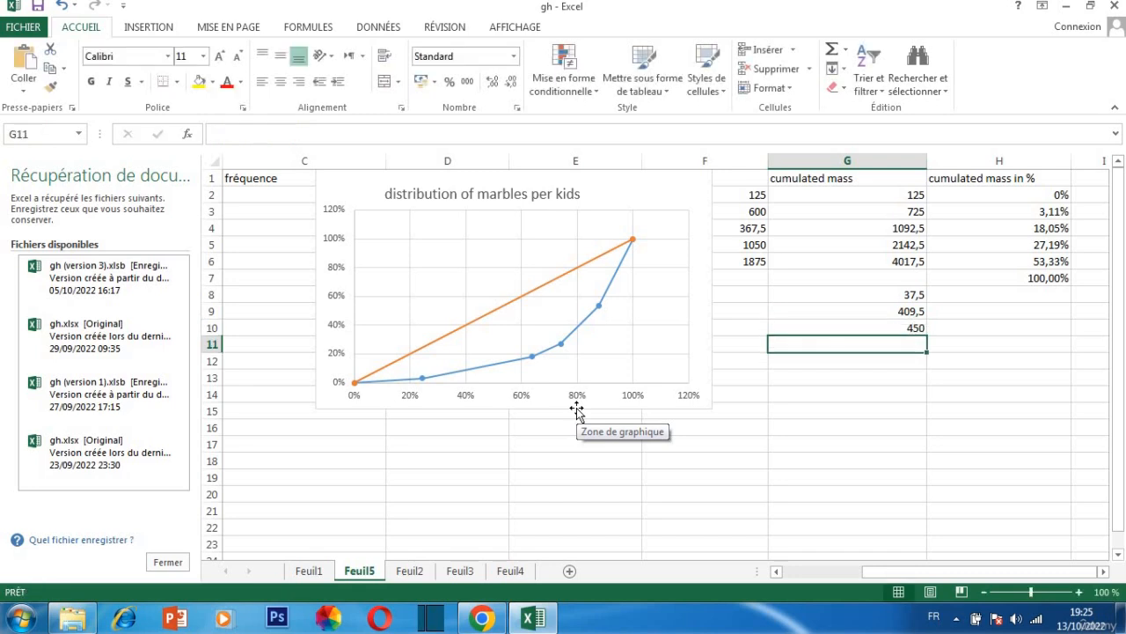
# Halve the product in cell G10 by replacing its formula with =450/2
pyautogui.click(870, 328)
pyautogui.doubleClick(871, 328)
pyautogui.press('BackSpace')
pyautogui.press('BackSpace')
pyautogui.press('BackSpace')
pyautogui.press('BackSpace')
pyautogui.press('BackSpace')
pyautogui.press('BackSpace')
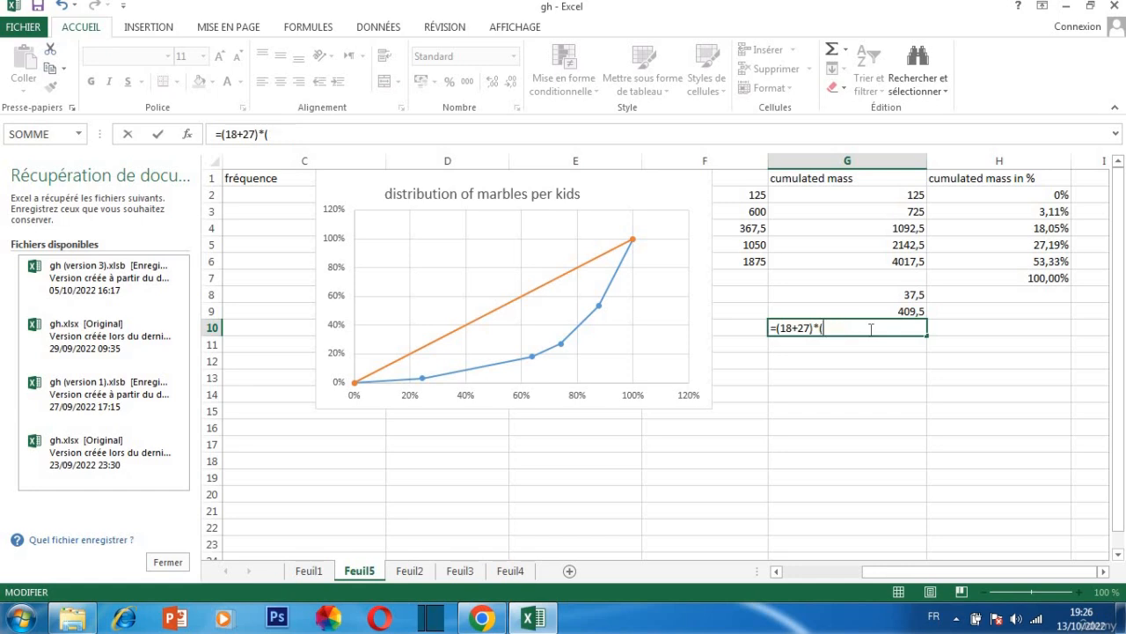
pyautogui.press('BackSpace')
pyautogui.press('BackSpace')
pyautogui.press('BackSpace')
pyautogui.press('BackSpace')
pyautogui.press('BackSpace')
pyautogui.press('BackSpace')
pyautogui.press('BackSpace')
pyautogui.press('BackSpace')
pyautogui.press('BackSpace')
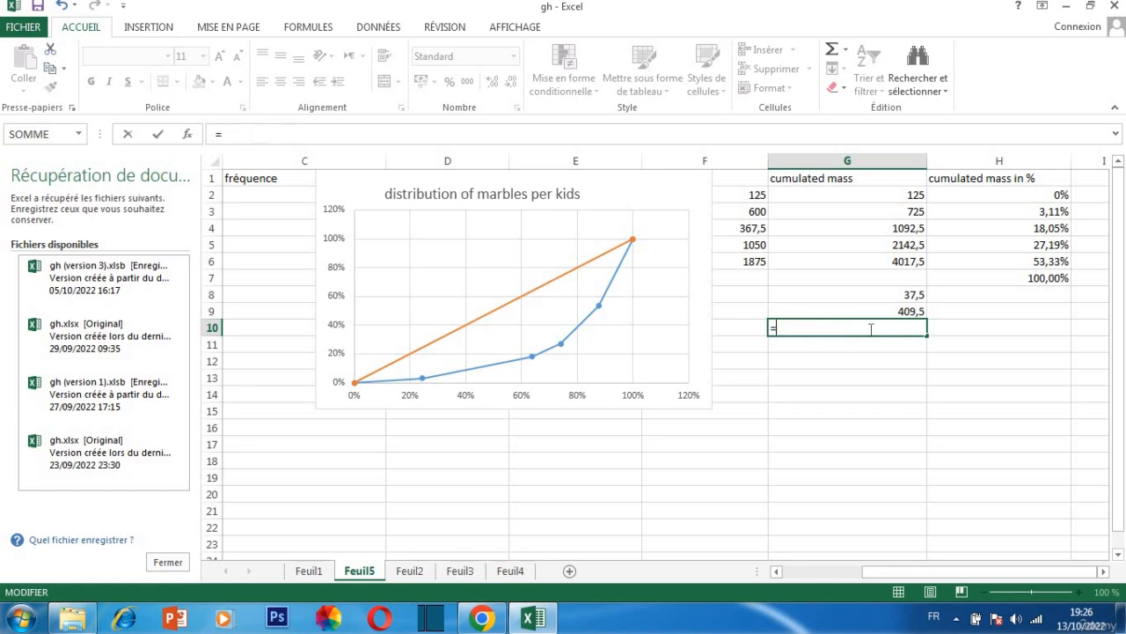
pyautogui.write('450/2')
pyautogui.press('BackSpace')
pyautogui.moveTo(561, 347)
pyautogui.write('2')
pyautogui.press('Return')
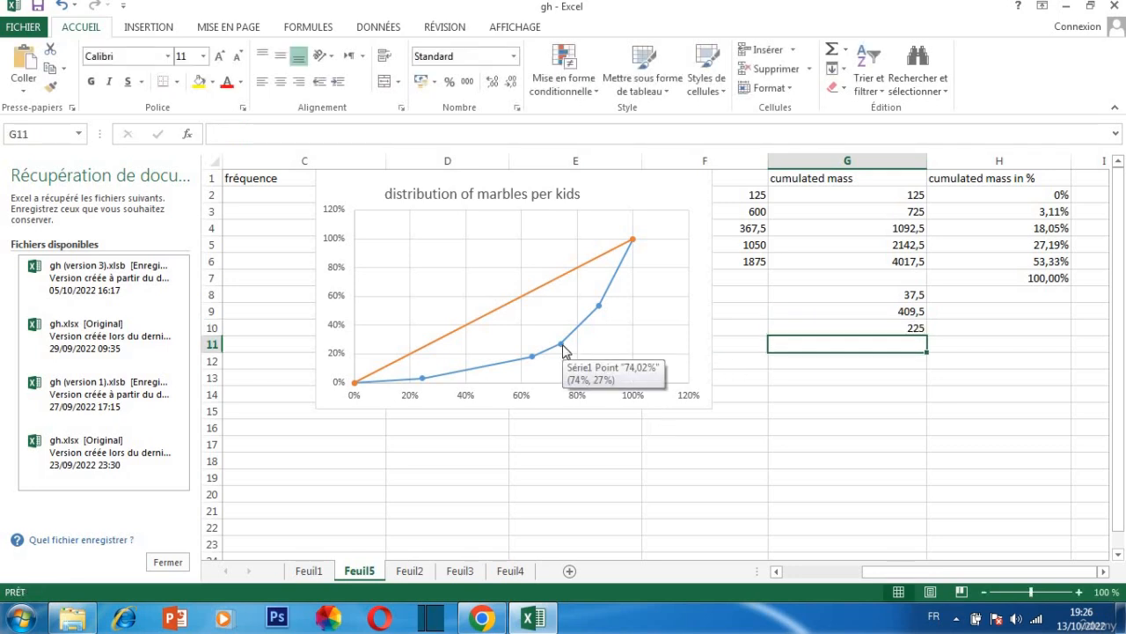
# Begin a formula in cell G11 with =(27+53)*, using the vertical values of the 74,02% curve point and the one after it
pyautogui.moveTo(599, 306)
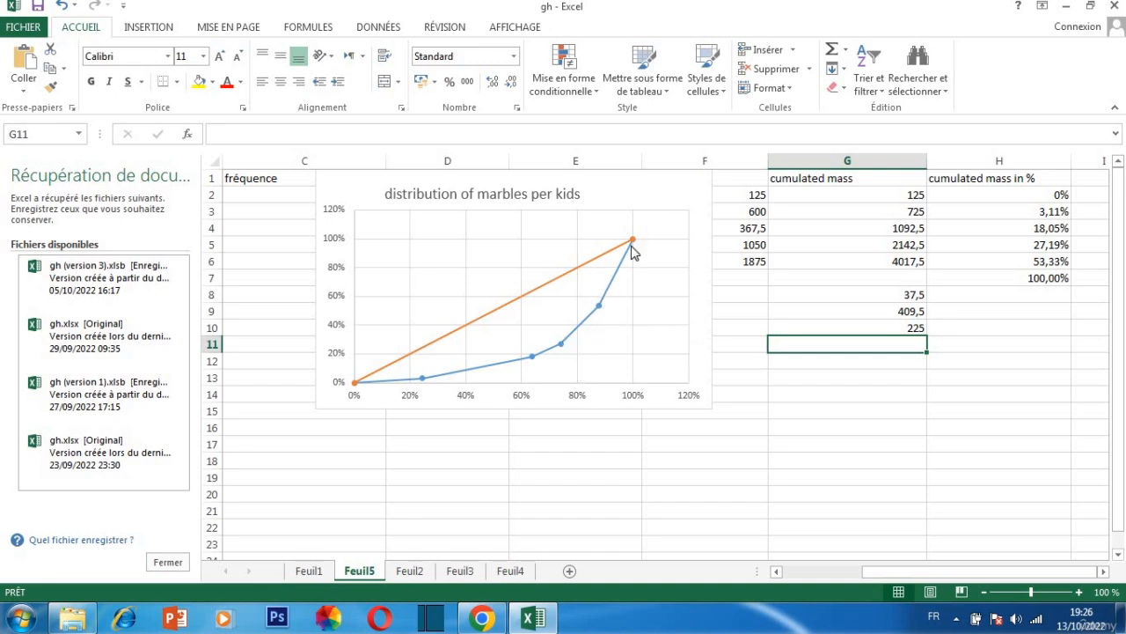
pyautogui.moveTo(561, 352)
pyautogui.write('=')
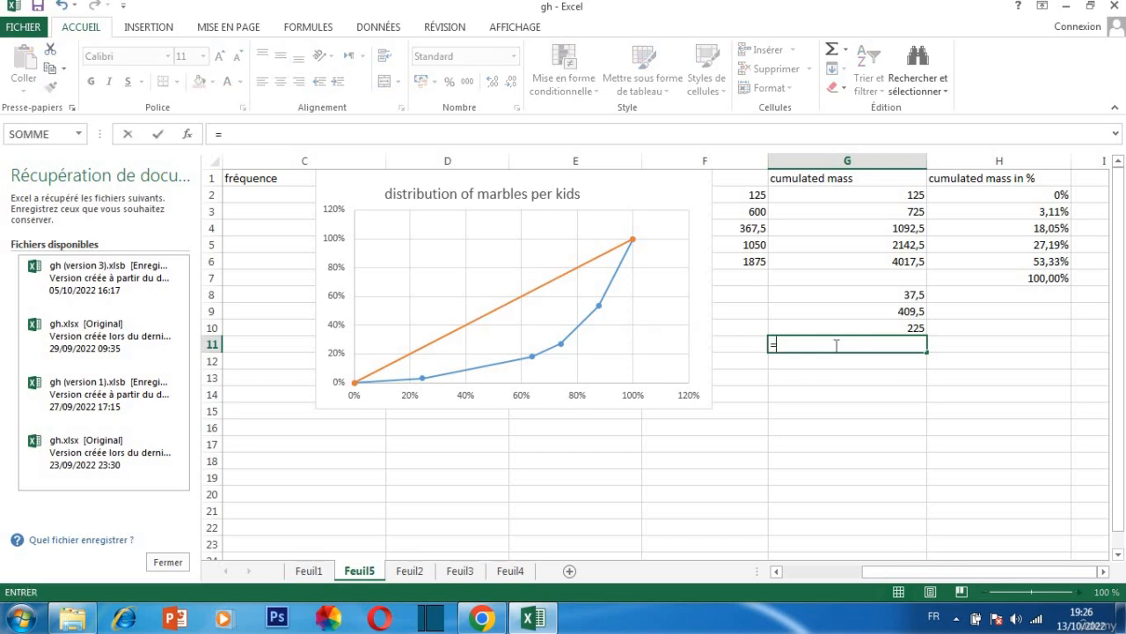
pyautogui.write('27+53)')
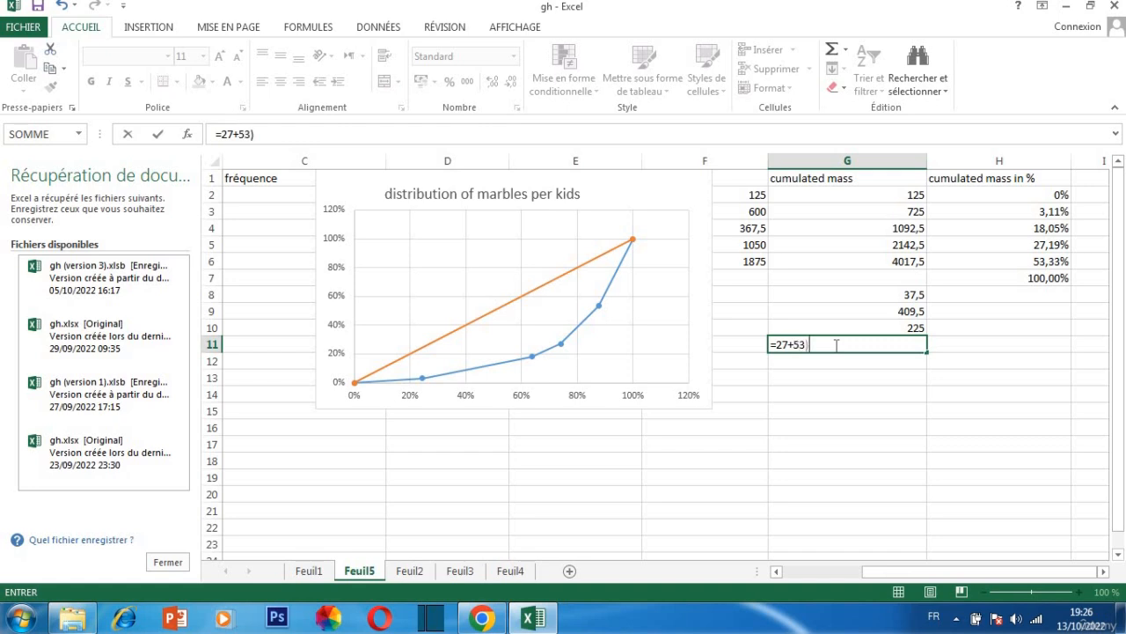
pyautogui.click(776, 344)
pyautogui.write('(')
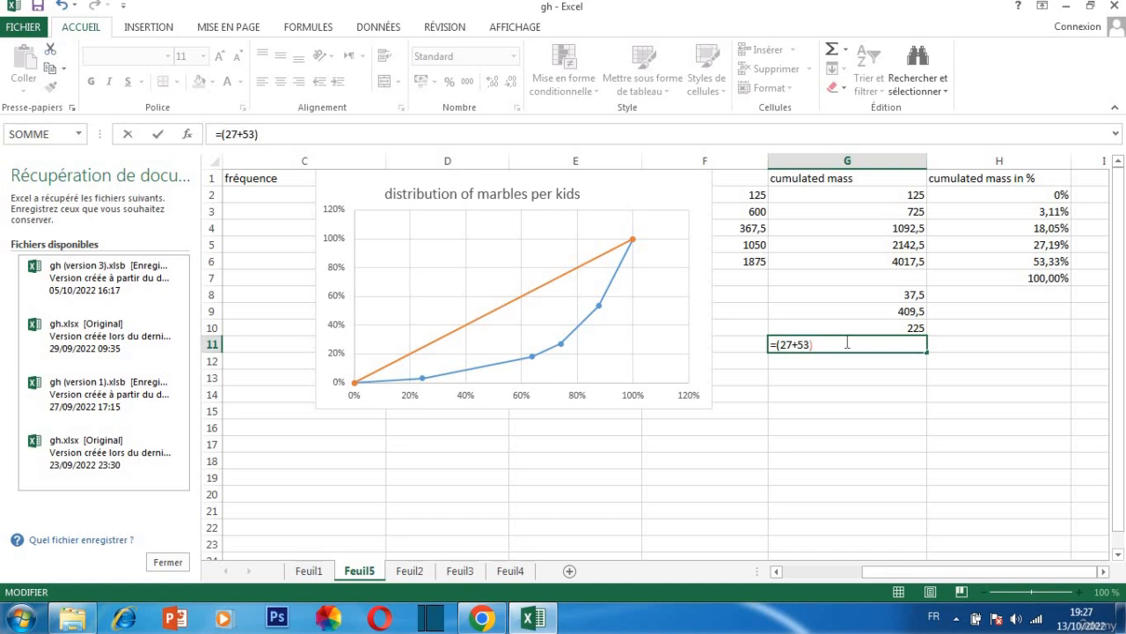
pyautogui.write('*')
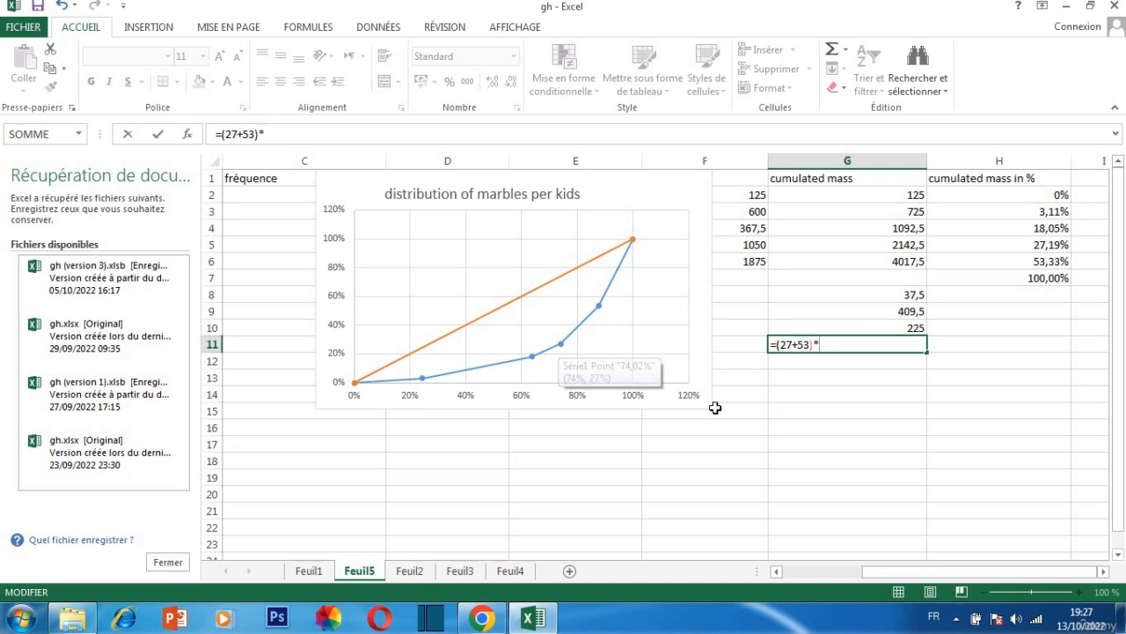
# Complete the G11 formula with the factor (88-74), using the horizontal values of the same two curve points
pyautogui.write('(')
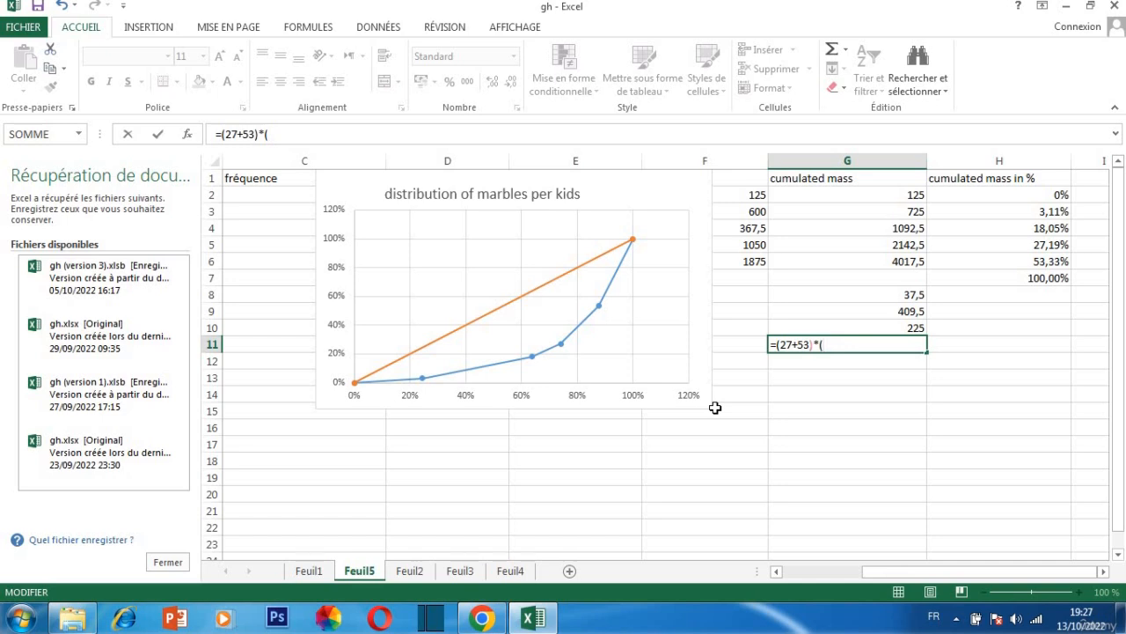
pyautogui.write('__886')
pyautogui.press('BackSpace')
pyautogui.write('6')
pyautogui.press('BackSpace')
pyautogui.write('-74)')
pyautogui.press('Return')
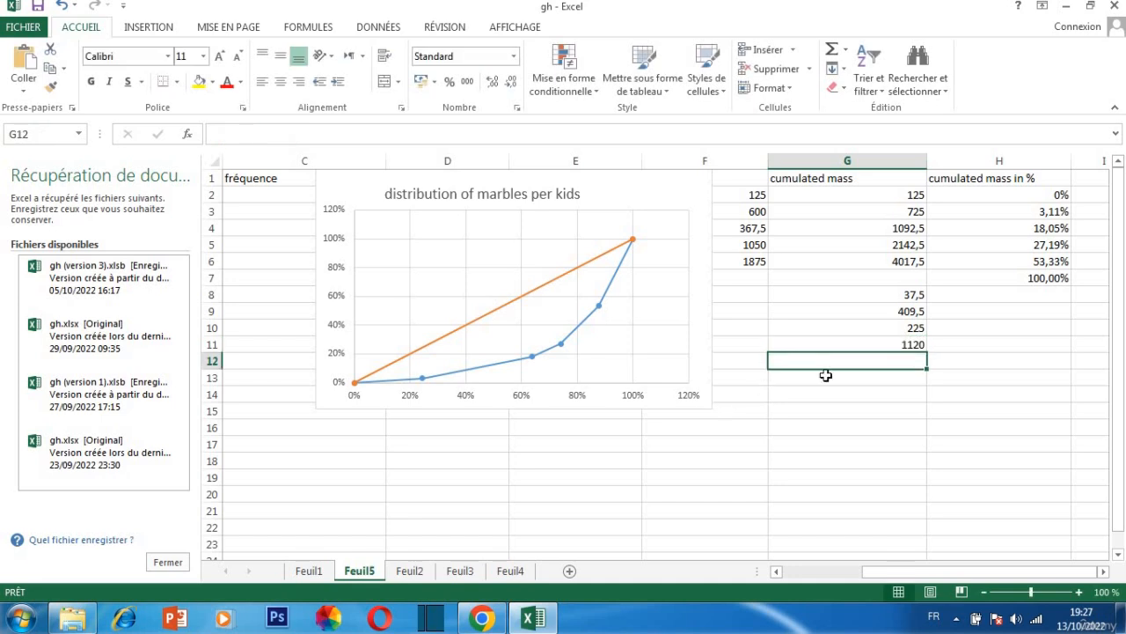
# Halve the product in cell G11 by replacing its formula with =1120/2
pyautogui.click(872, 339)
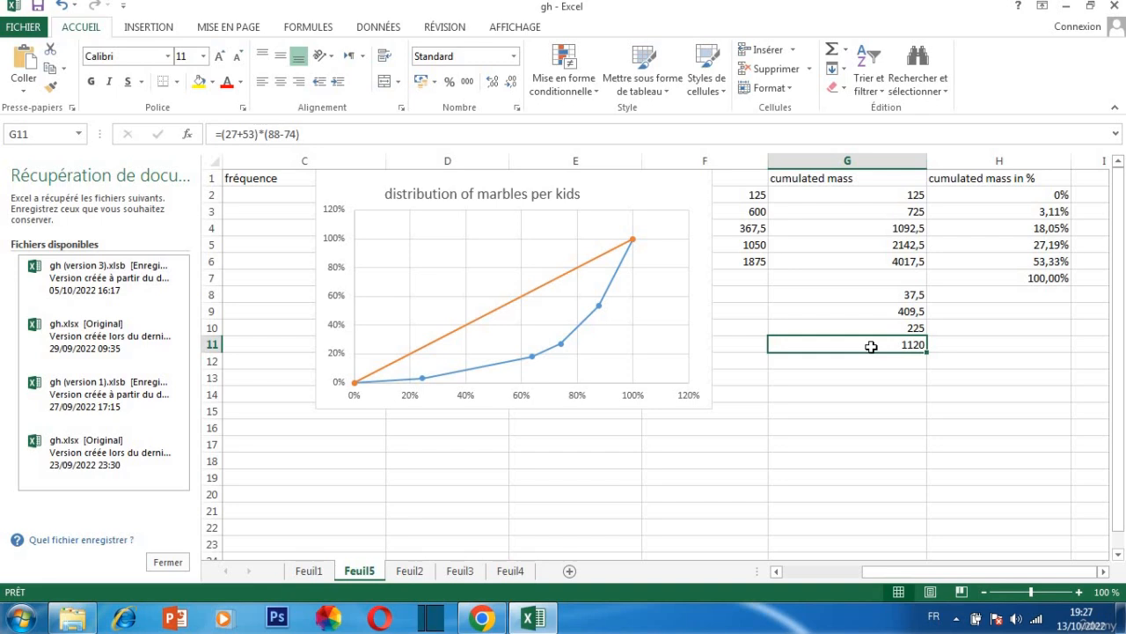
pyautogui.press('BackSpace')
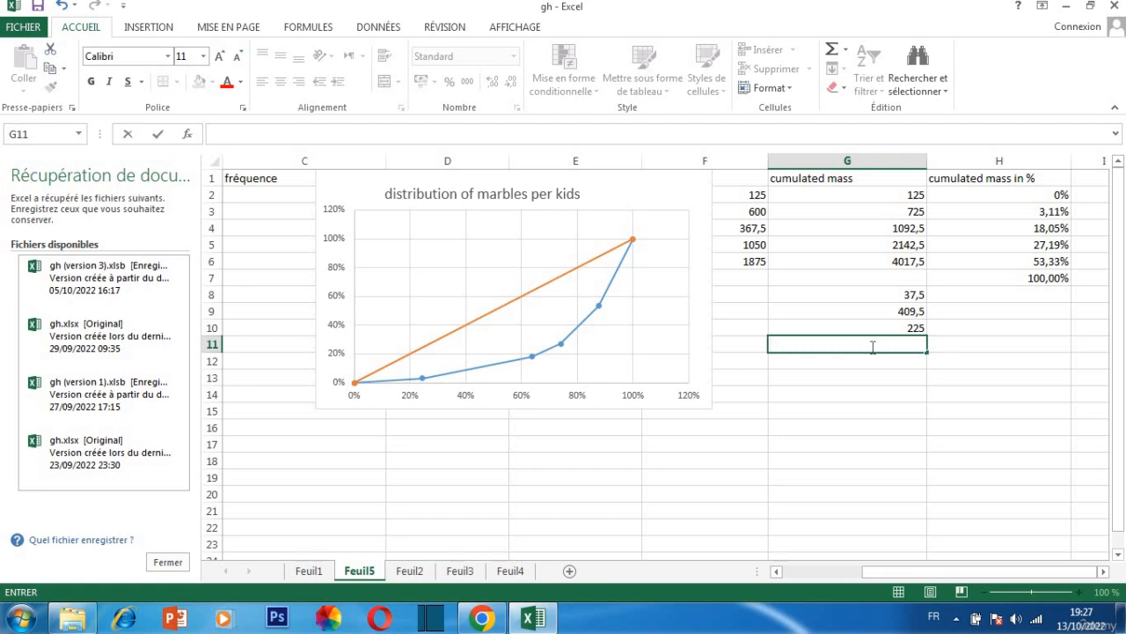
pyautogui.write('+')
pyautogui.press('BackSpace')
pyautogui.write('=')
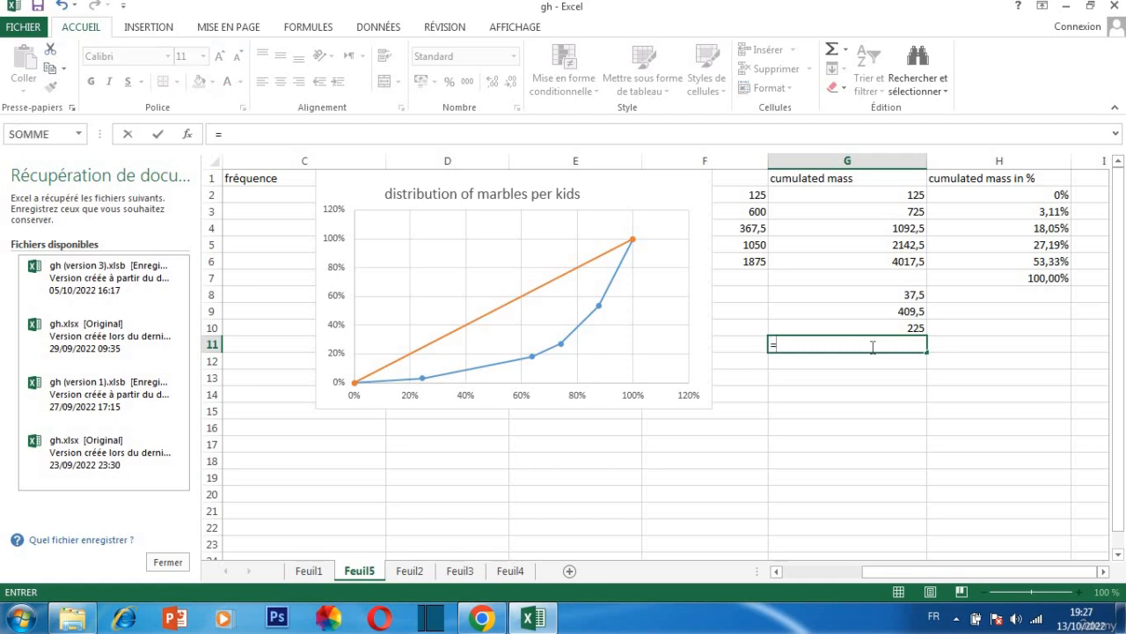
pyautogui.write('&&')
pyautogui.press('BackSpace')
pyautogui.press('BackSpace')
pyautogui.write('1120:')
pyautogui.press('BackSpace')
pyautogui.write('/2')
pyautogui.press('Return')
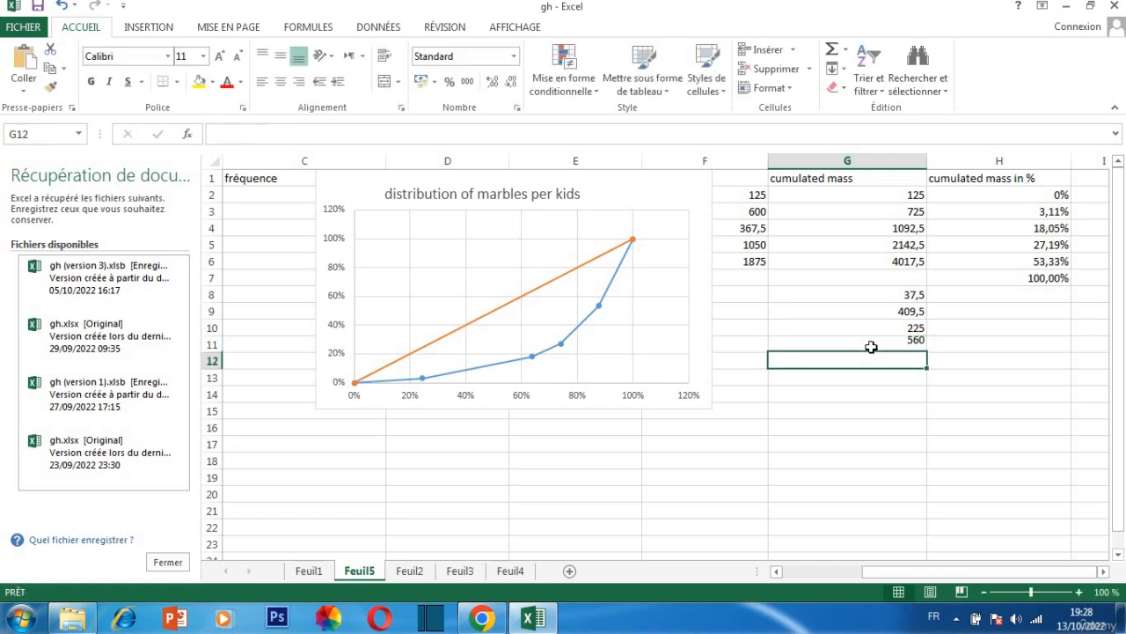
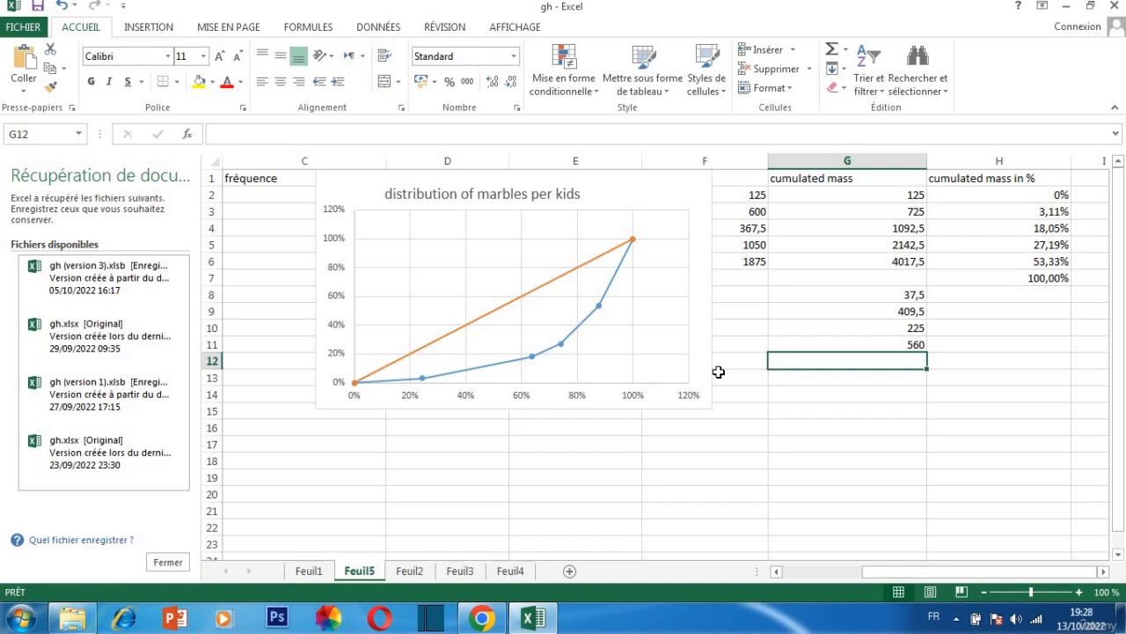
# Begin a formula in cell G12 with =53+100/12, using the values of the last two curve points
pyautogui.doubleClick(777, 362)
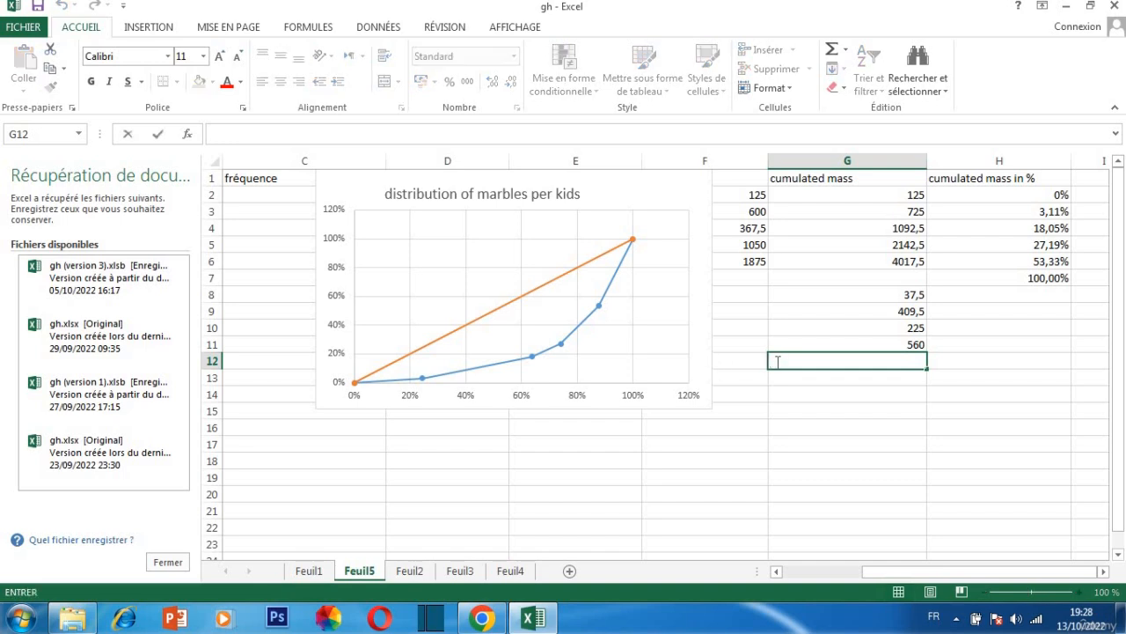
pyautogui.write('=')
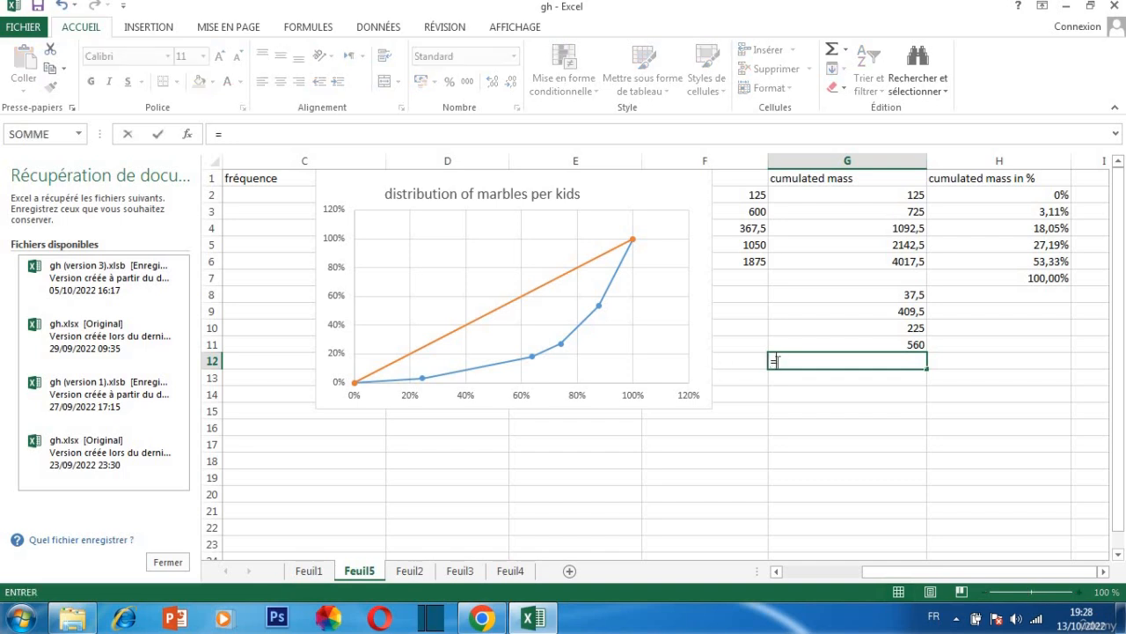
pyautogui.write('53+100')
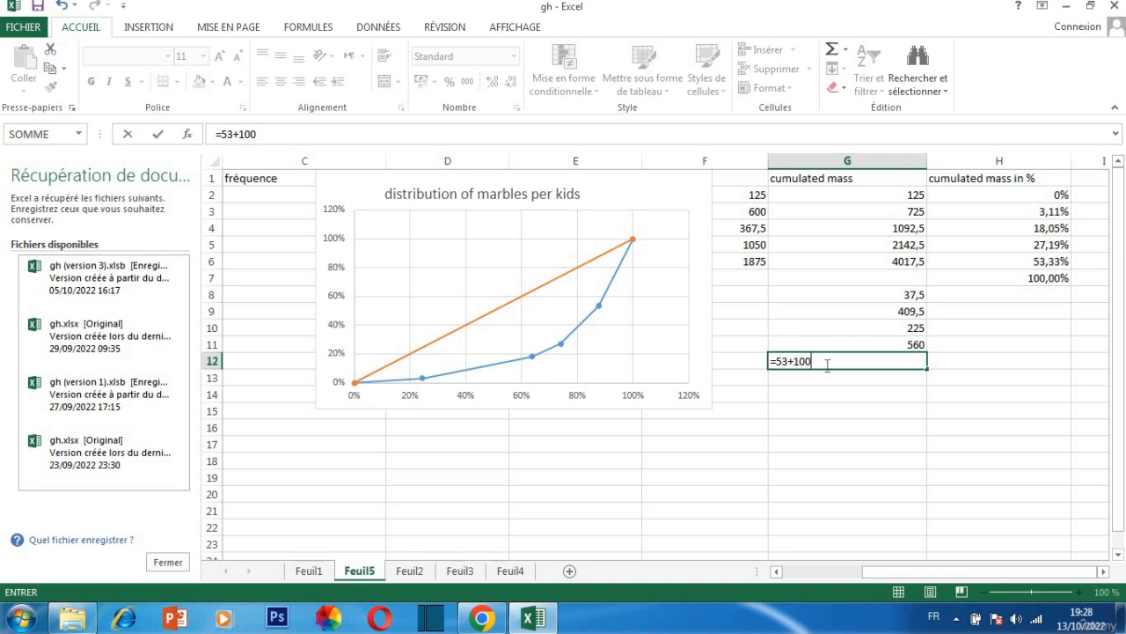
pyautogui.write('/')
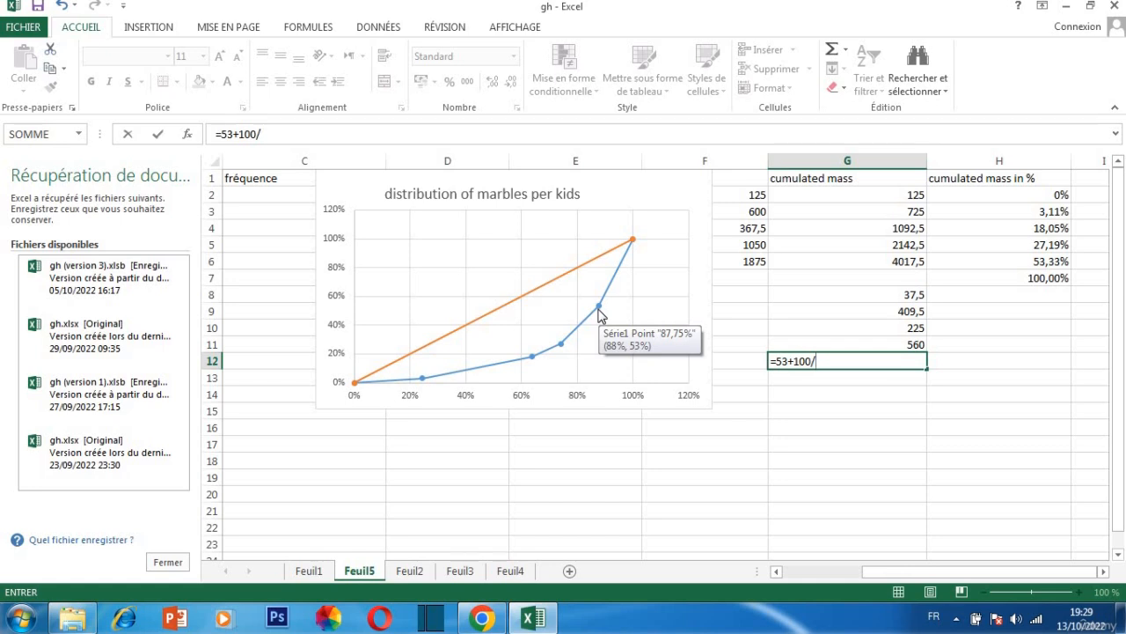
pyautogui.write('12')
# Enclose the sum in the G12 formula in parentheses so it reads =(53+100)/12, and confirm it
pyautogui.click(813, 359)
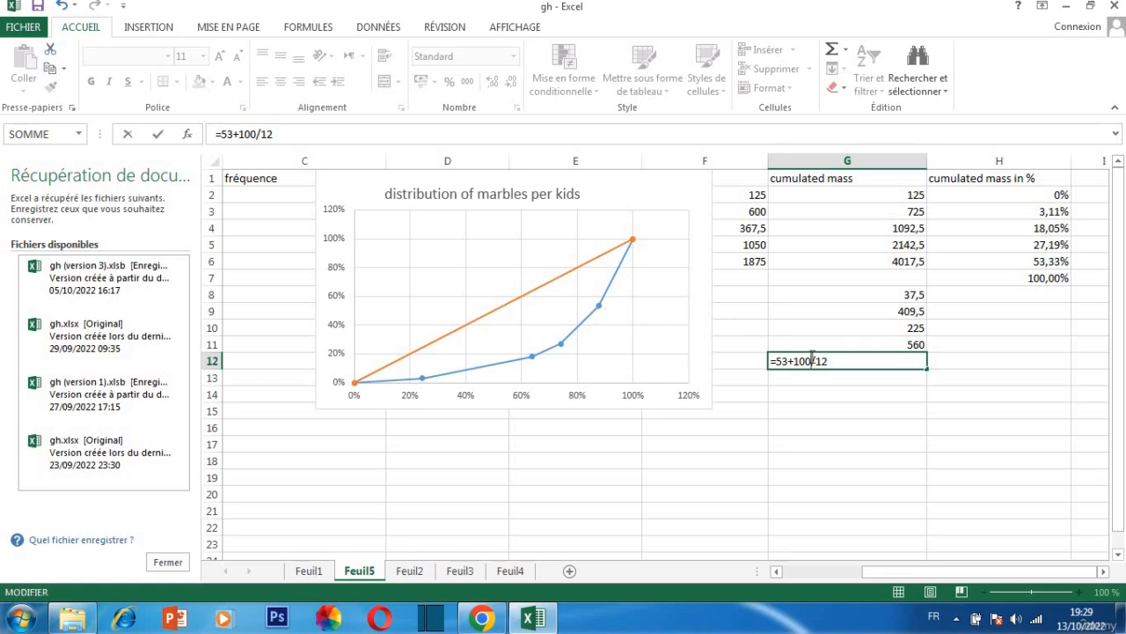
pyautogui.write(')')
pyautogui.click(776, 361)
pyautogui.write('(')
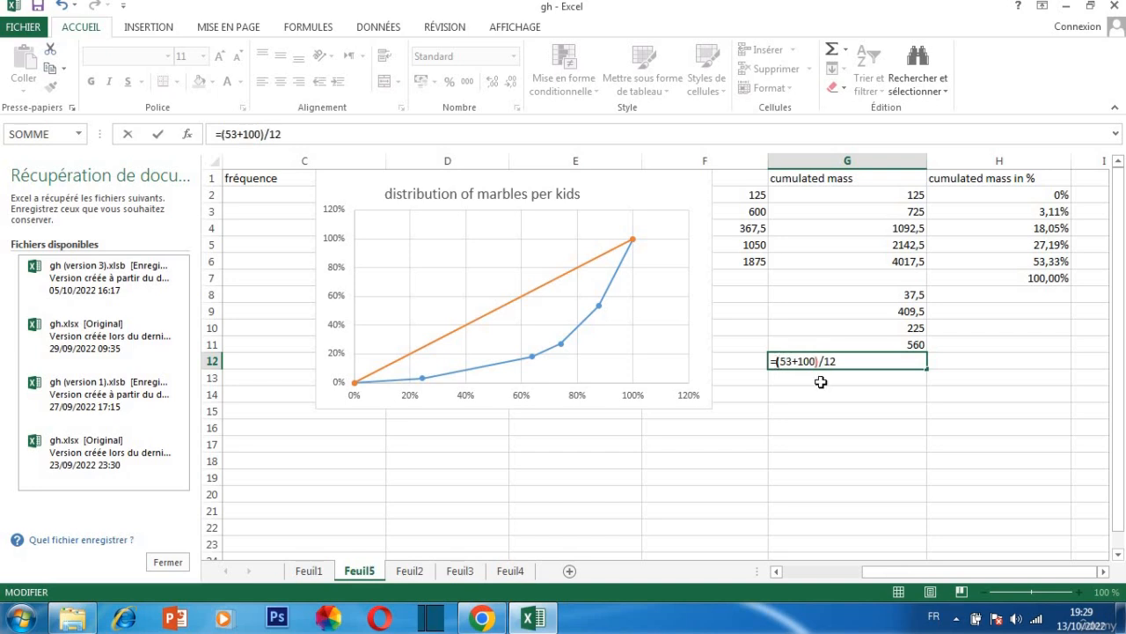
pyautogui.click(869, 361)
pyautogui.press('Return')
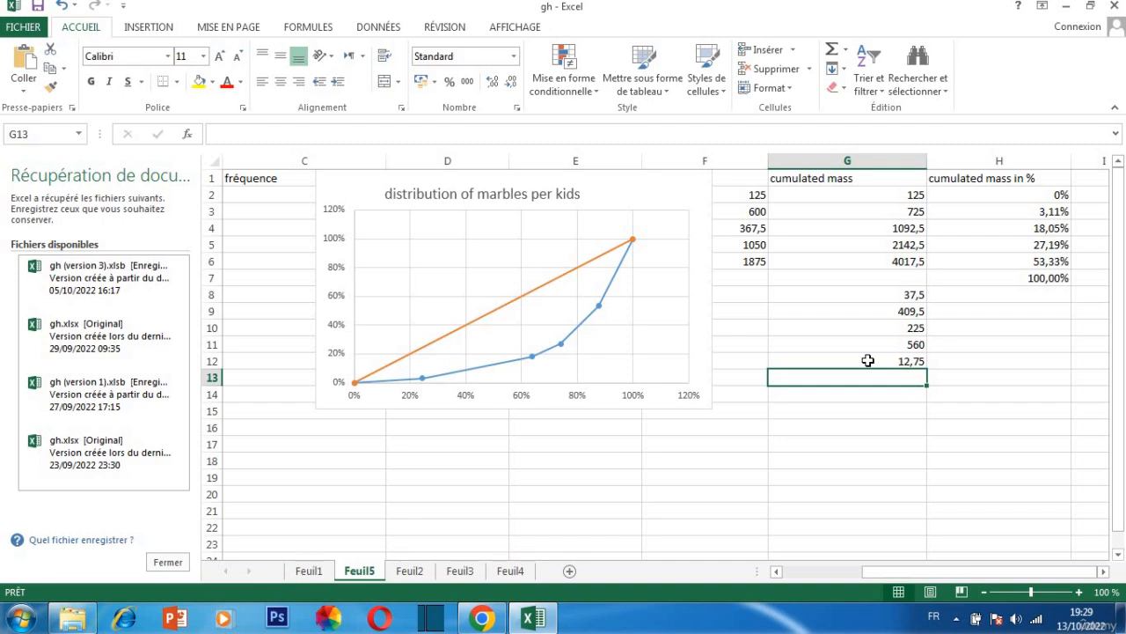
# Replace the division in the G12 formula with a multiplication so it reads =(53+100)*12
pyautogui.doubleClick(868, 361)
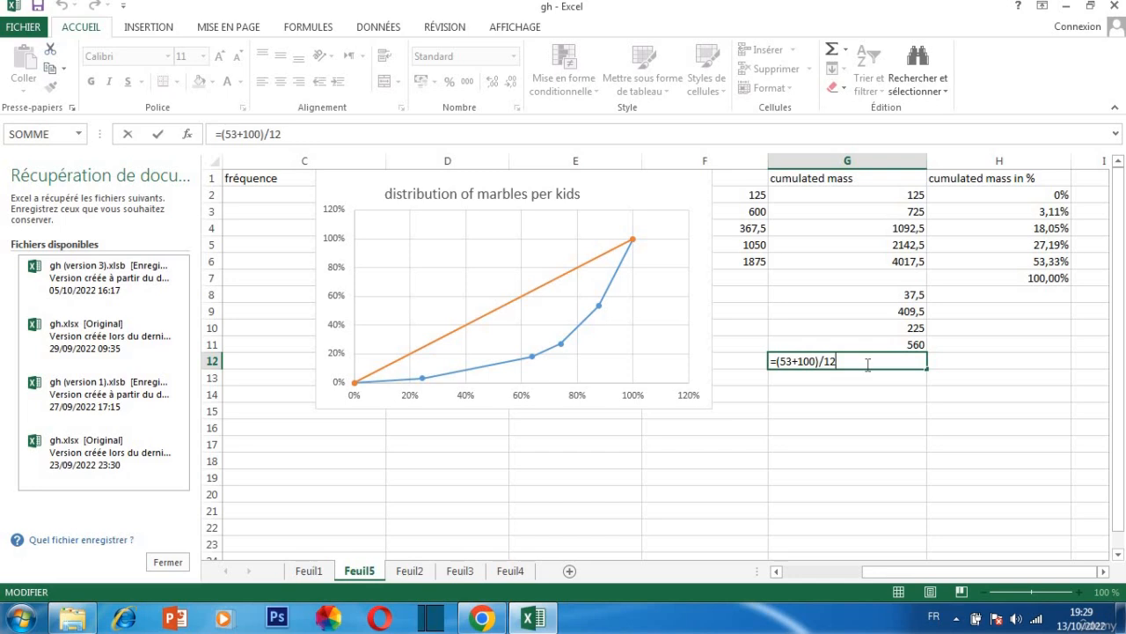
pyautogui.press('Return')
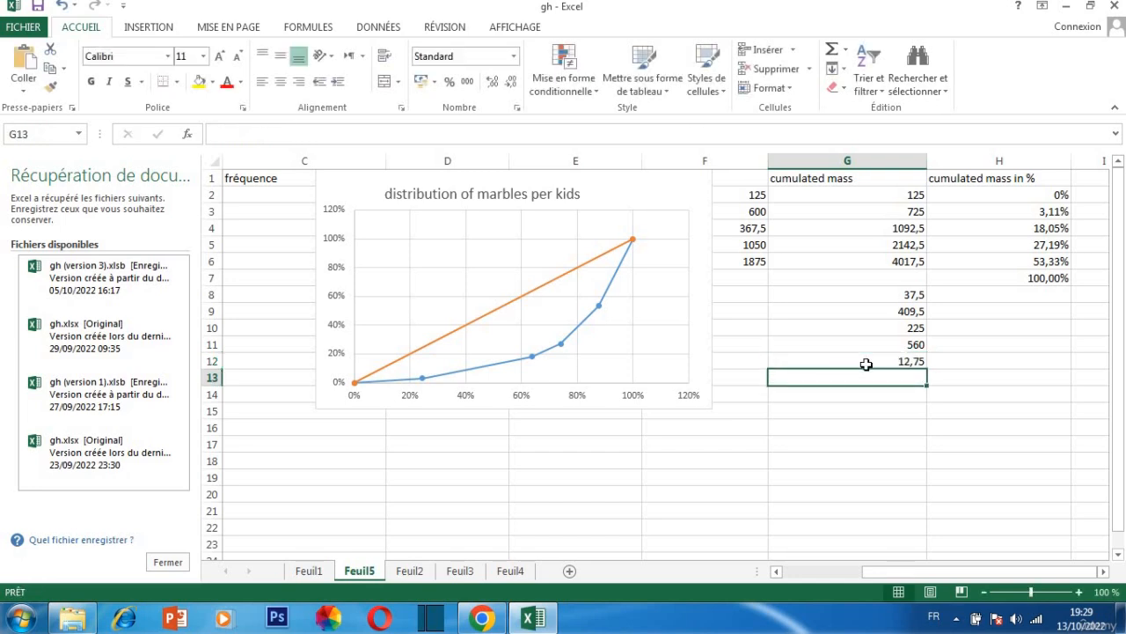
pyautogui.click(866, 362)
pyautogui.doubleClick(866, 361)
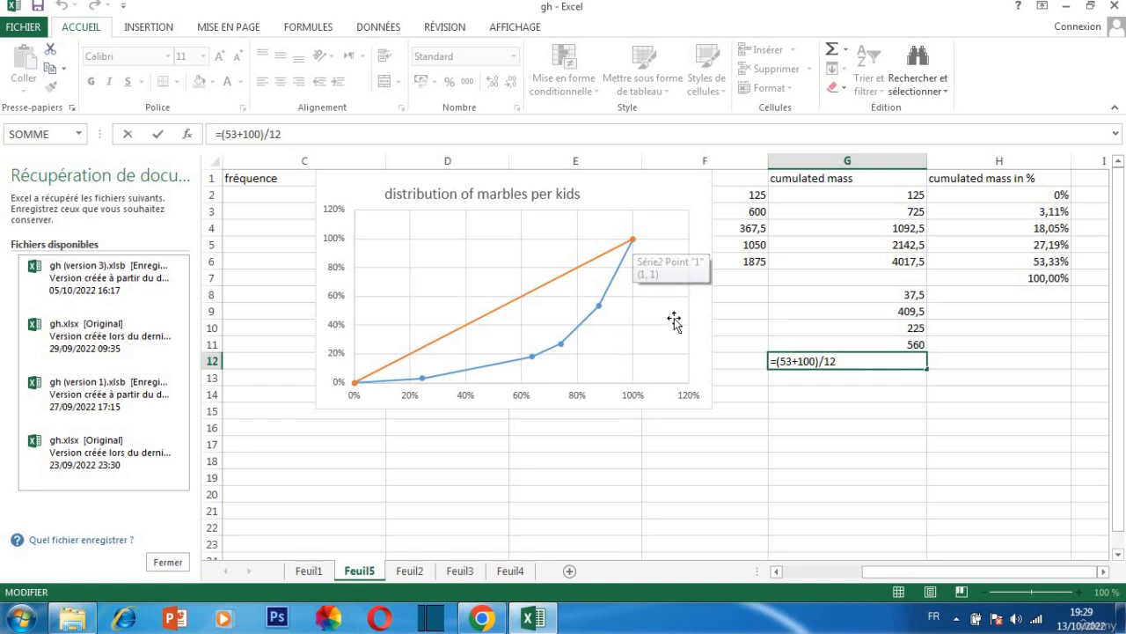
pyautogui.click(827, 361)
pyautogui.press('BackSpace')
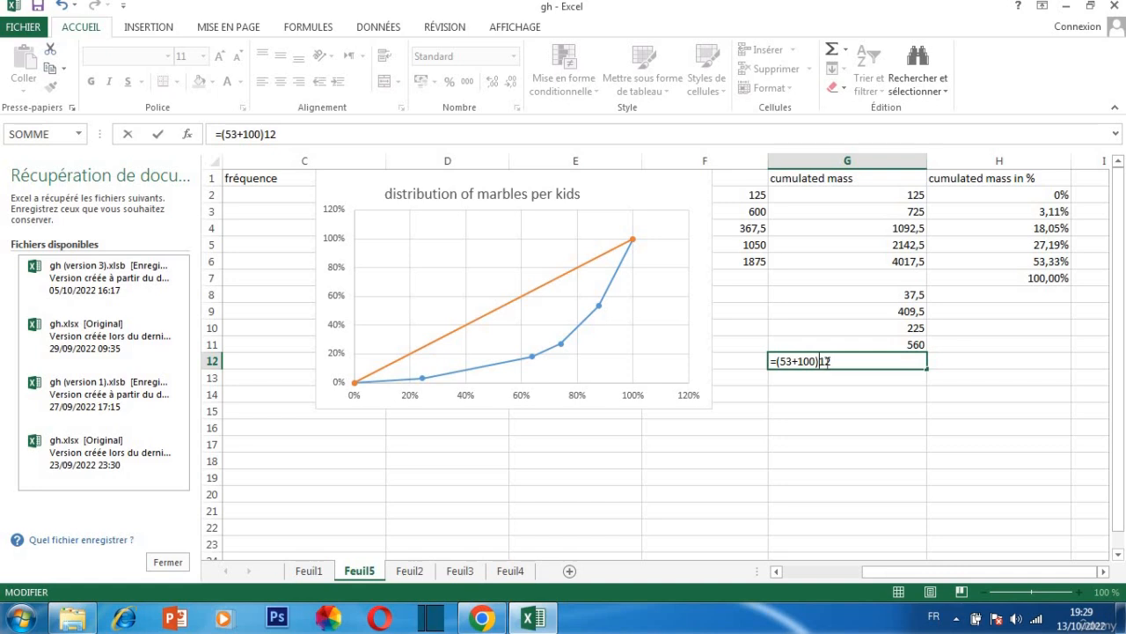
pyautogui.write('*')
pyautogui.press('Return')
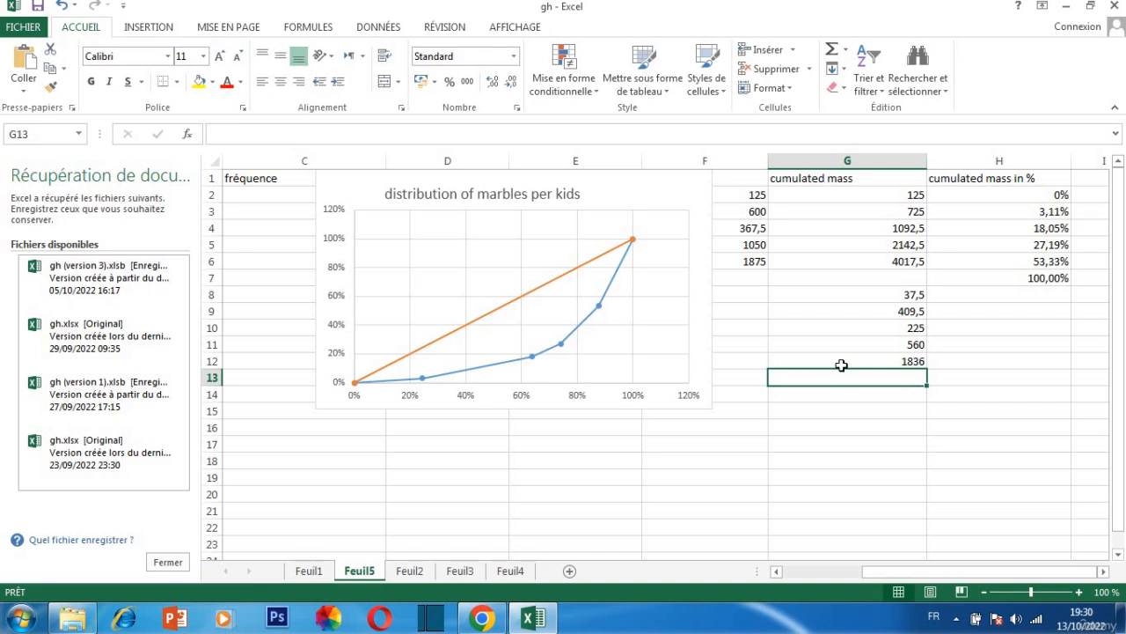
# Halve the product in cell G12 by replacing its formula with =1836/2
pyautogui.doubleClick(841, 359)
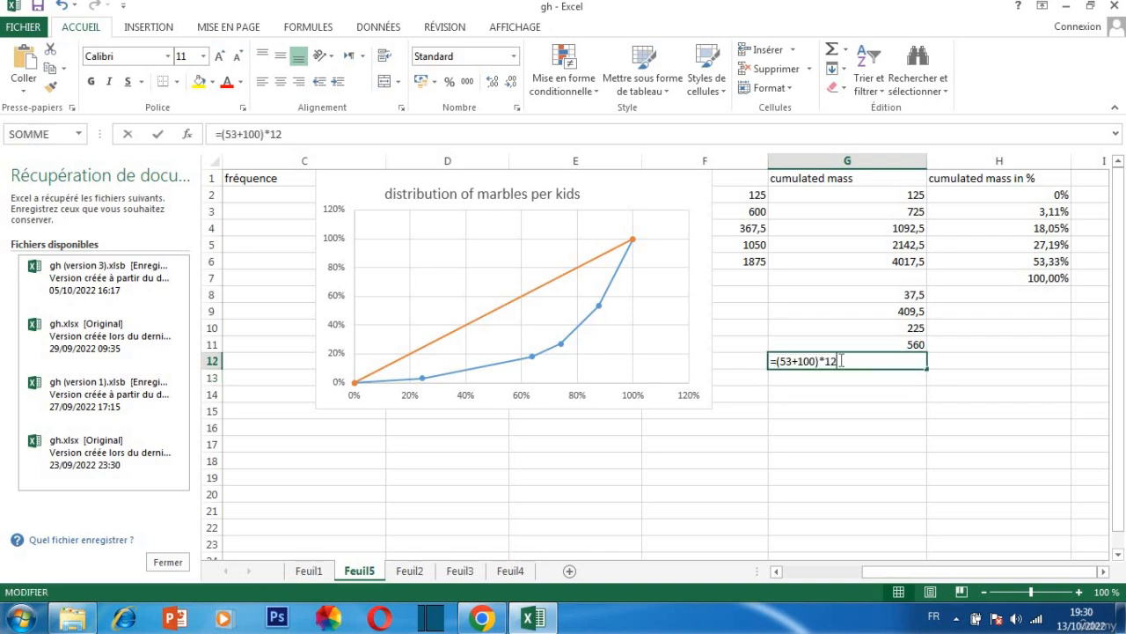
pyautogui.press('BackSpace')
pyautogui.press('BackSpace')
pyautogui.press('BackSpace')
pyautogui.press('BackSpace')
pyautogui.press('BackSpace')
pyautogui.press('BackSpace')
pyautogui.press('BackSpace')
pyautogui.press('BackSpace')
pyautogui.press('BackSpace')
pyautogui.press('BackSpace')
pyautogui.press('BackSpace')
pyautogui.press('BackSpace')
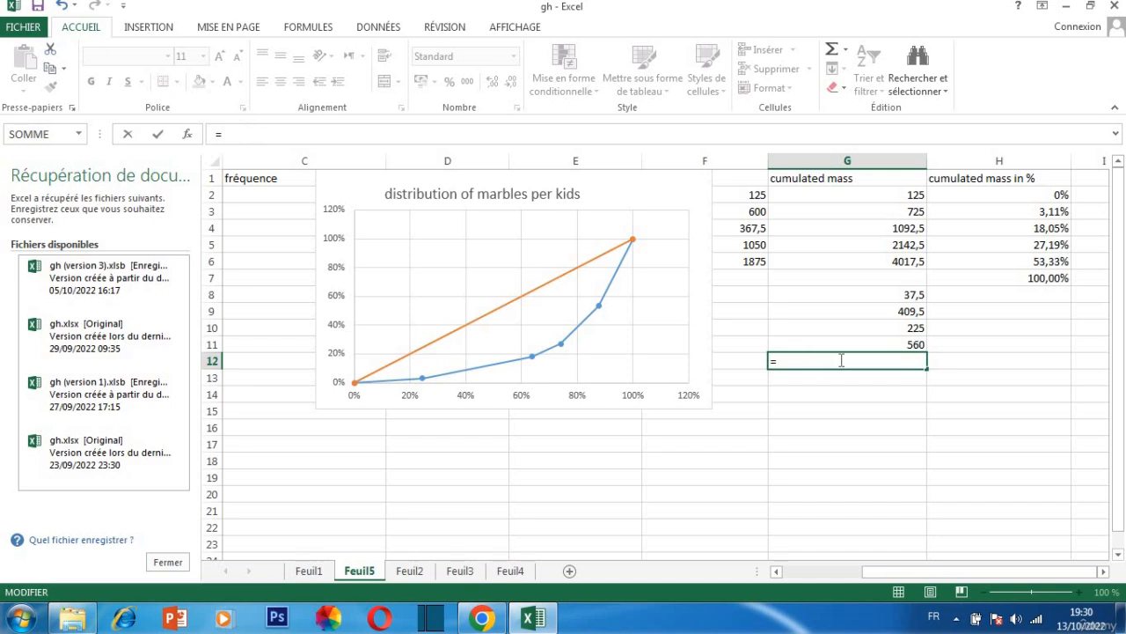
pyautogui.write('1836:')
pyautogui.press('BackSpace')
pyautogui.write('/')
pyautogui.moveTo(601, 312)
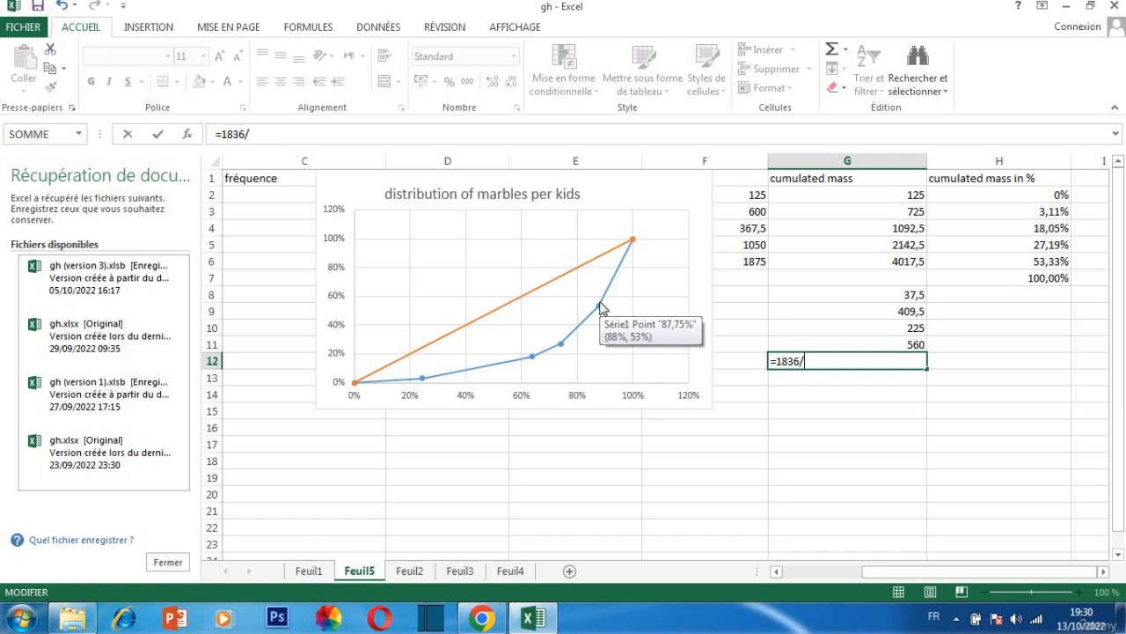
pyautogui.write('2')
pyautogui.press('Return')
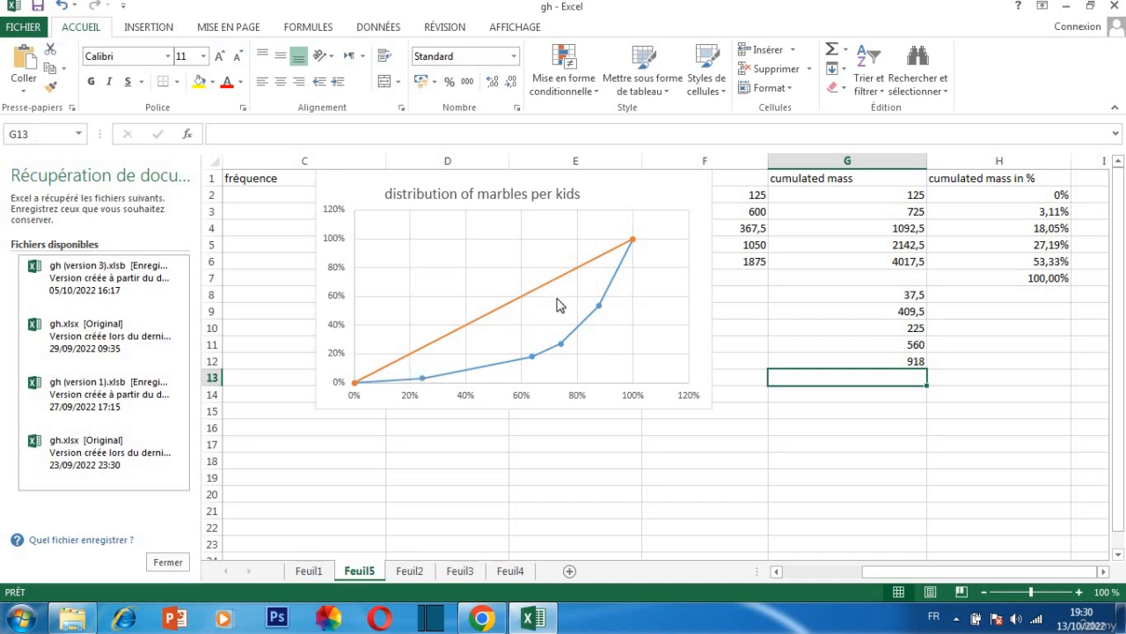
# Total the partial areas in cell G13 with =SOMME(G8:G12)
pyautogui.write('=')
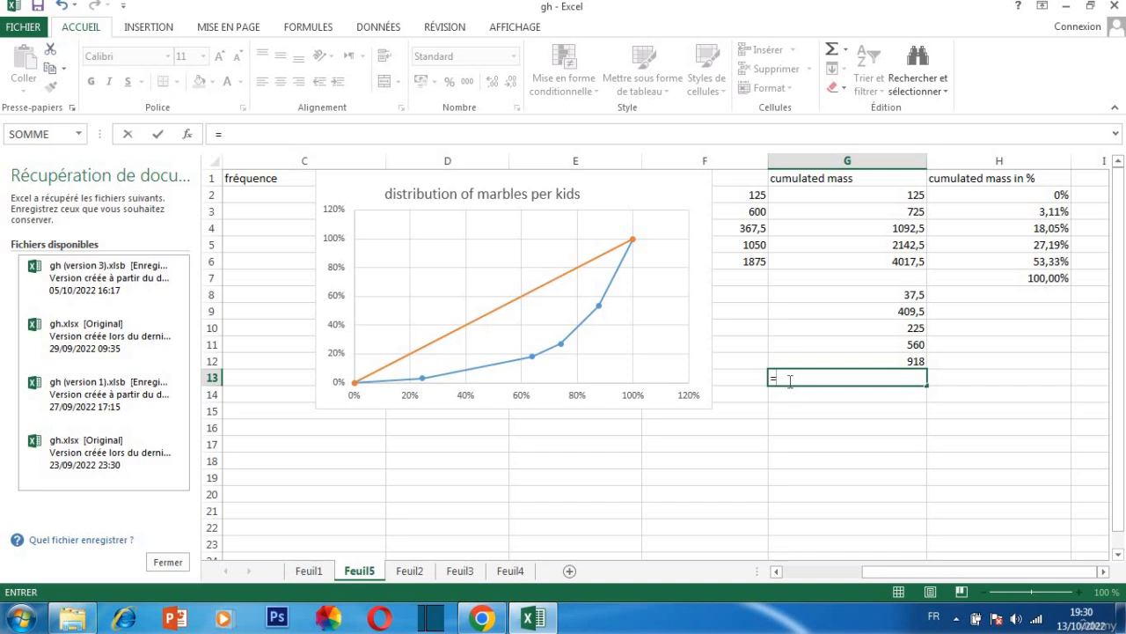
pyautogui.write('somme')
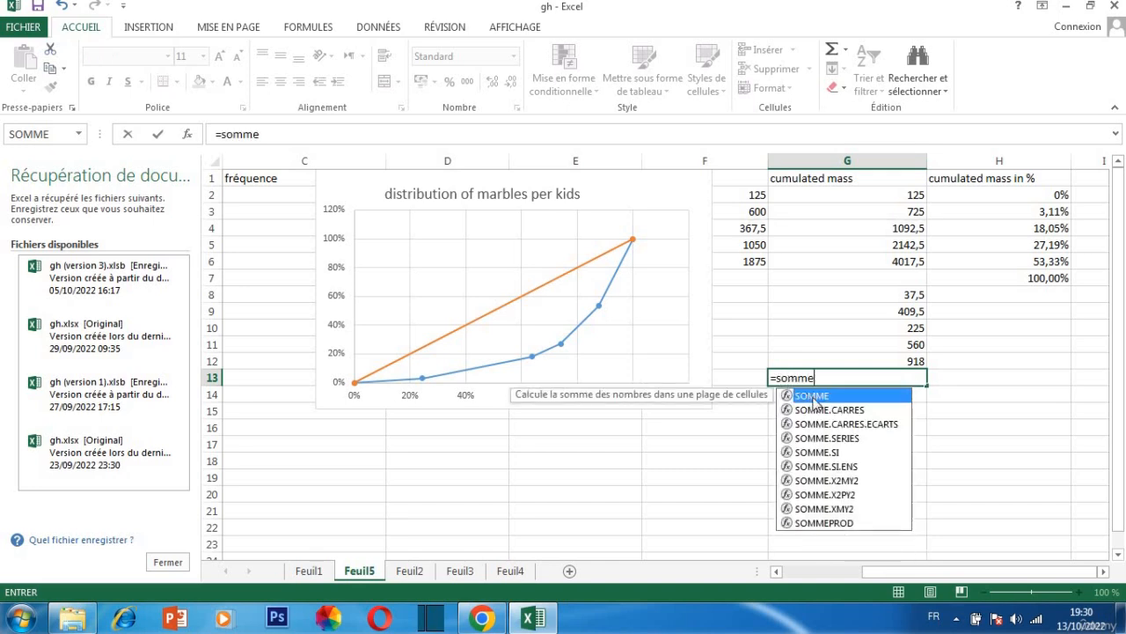
pyautogui.doubleClick(813, 401)
pyautogui.moveTo(872, 293); pyautogui.dragTo(884, 366)
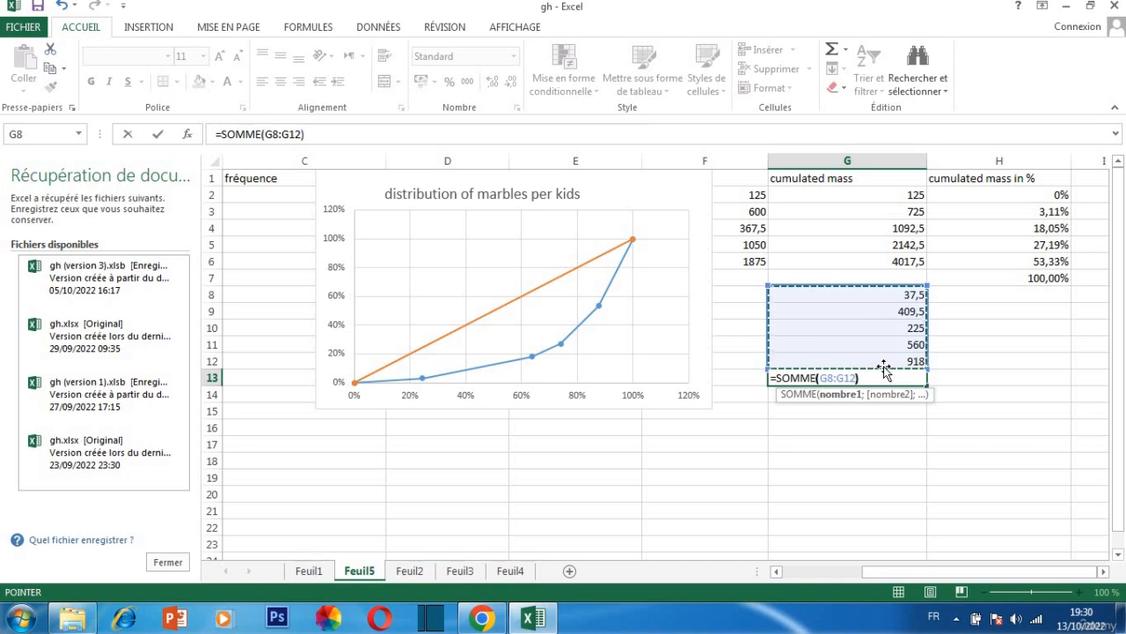
pyautogui.write(')')
pyautogui.press('Return')
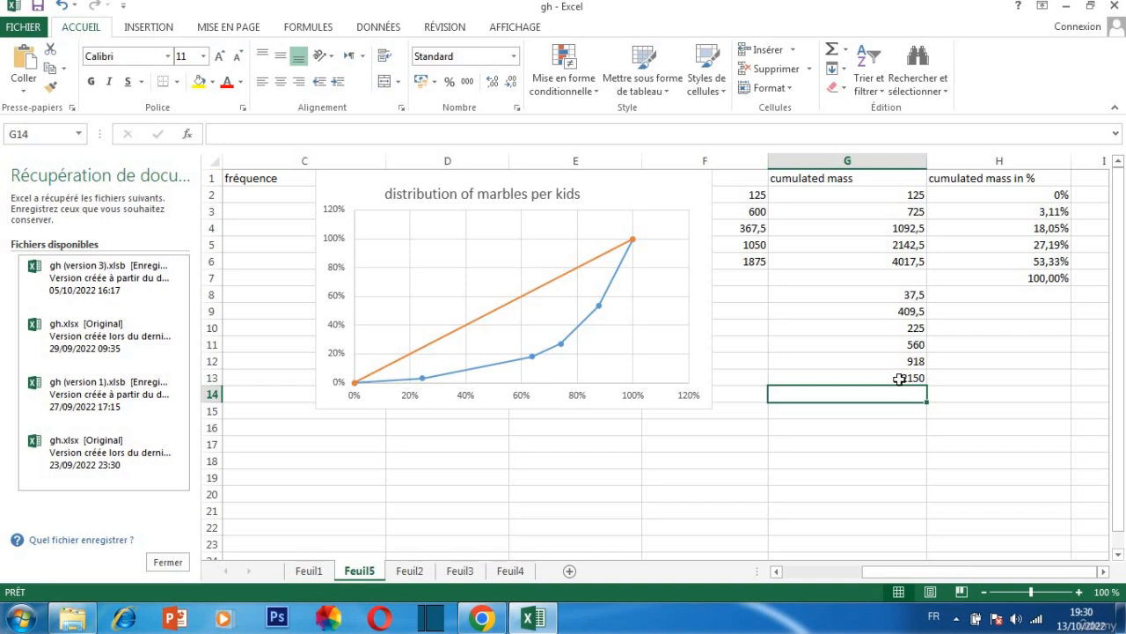
pyautogui.click(898, 380)
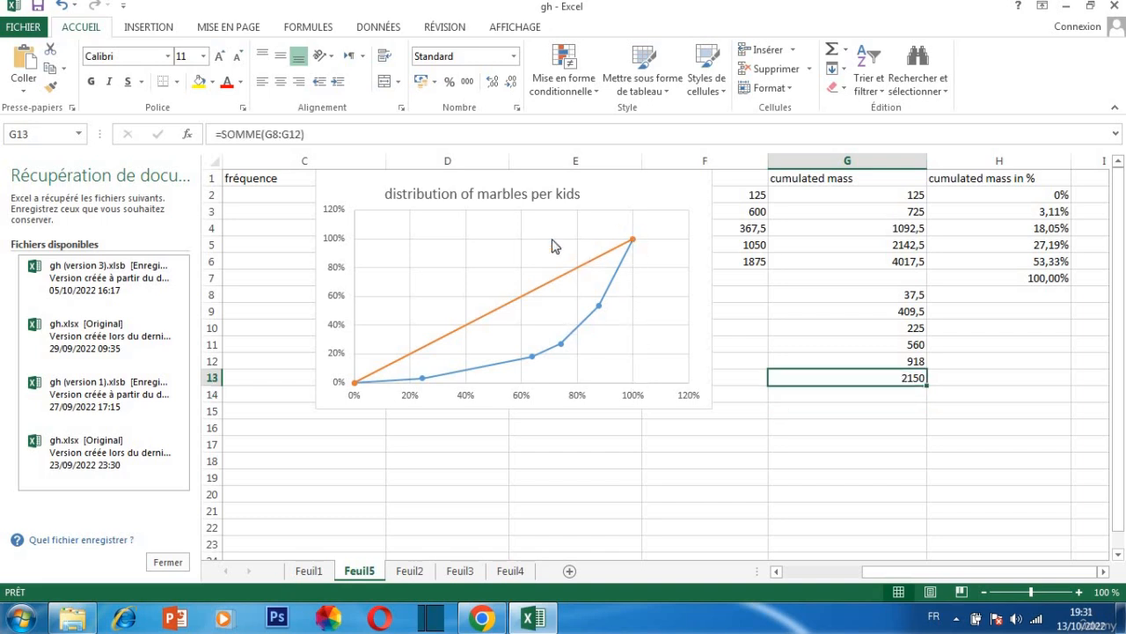
# Begin an entry in cell G16 with the product 100*100 for the whole square's area
pyautogui.click(779, 431)
pyautogui.doubleClick(781, 432)
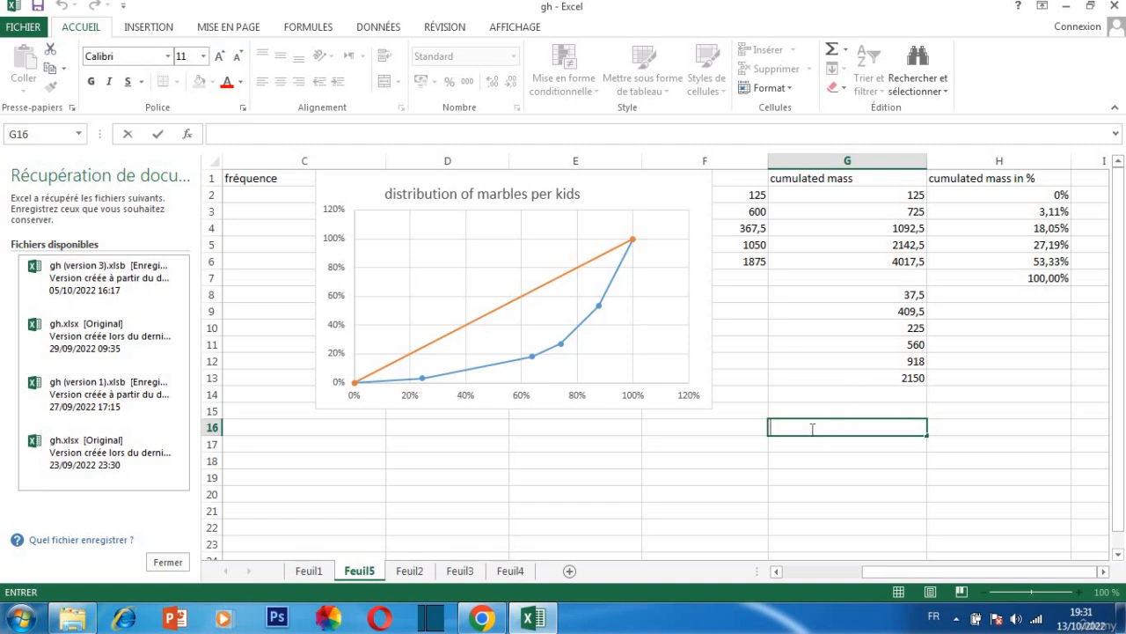
pyautogui.write('100*&àà')
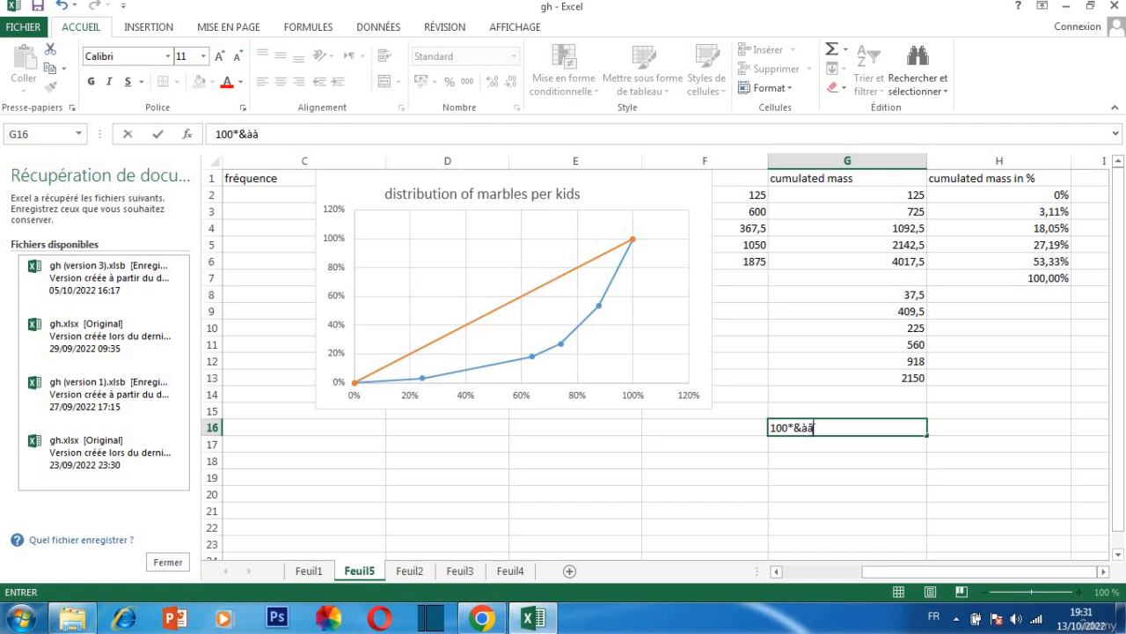
pyautogui.press('BackSpace')
pyautogui.press('BackSpace')
pyautogui.press('BackSpace')
pyautogui.write('100')
pyautogui.write('°')
# Enclose the G16 product in parentheses and subtract the total area, so the entry reads (100*100)-2150
pyautogui.press('BackSpace')
pyautogui.write(')')
pyautogui.press('Home')
pyautogui.write('(')
pyautogui.press('End')
pyautogui.click(771, 428)
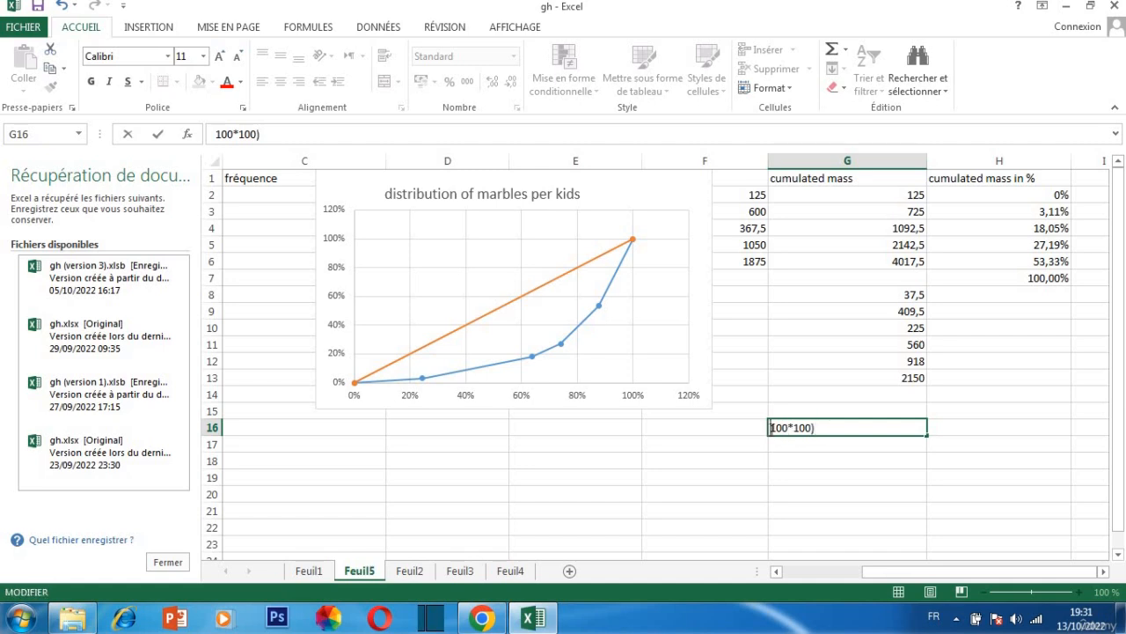
pyautogui.write('(')
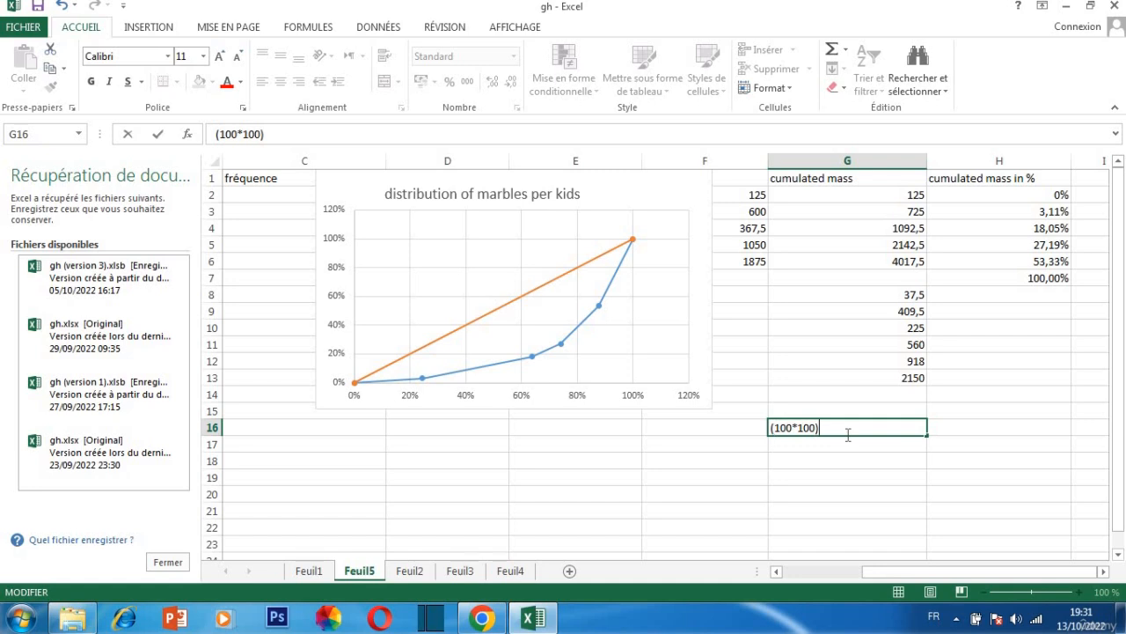
pyautogui.write('-2150')
pyautogui.press('Return')
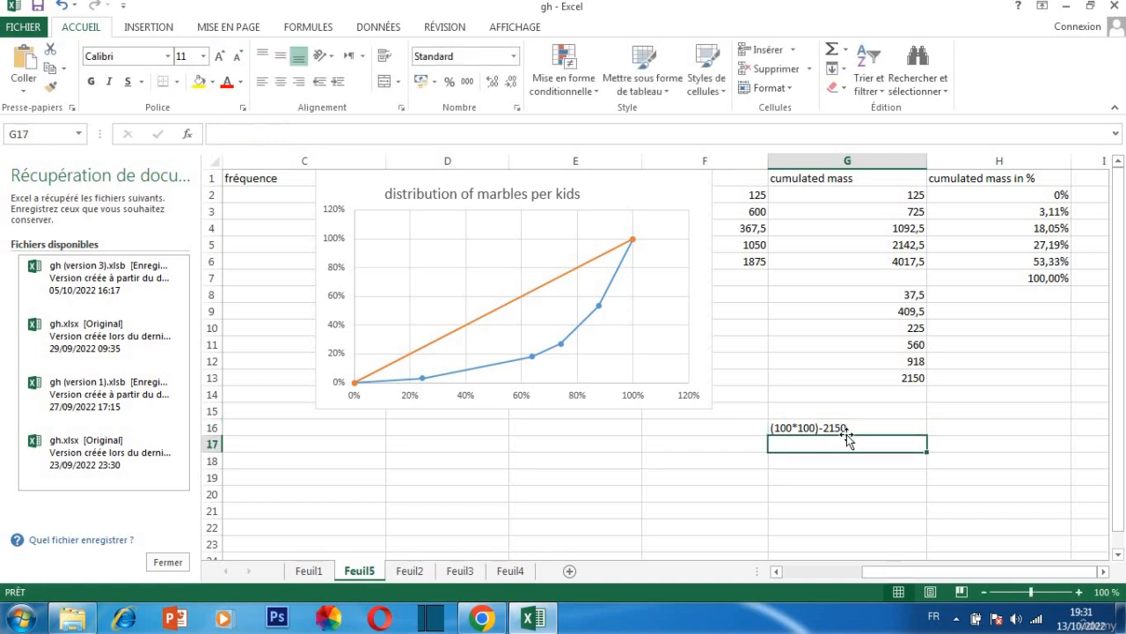
# Turn the G16 text into a calculating formula by putting an equals sign before (100*100)-2150
pyautogui.click(851, 430)
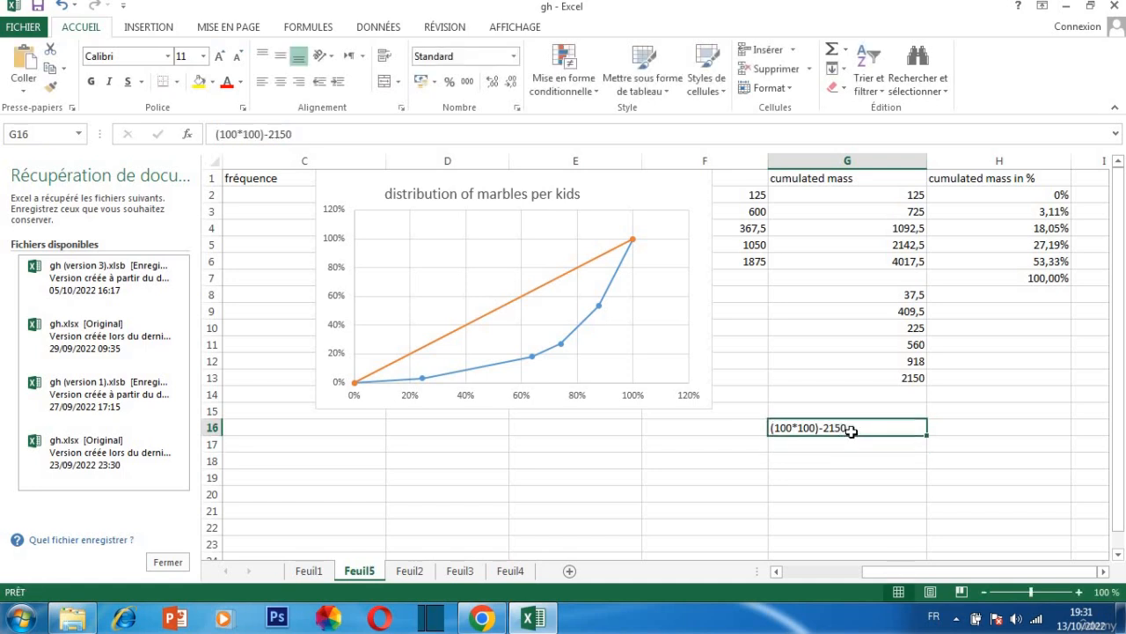
pyautogui.doubleClick(771, 427)
pyautogui.write('+')
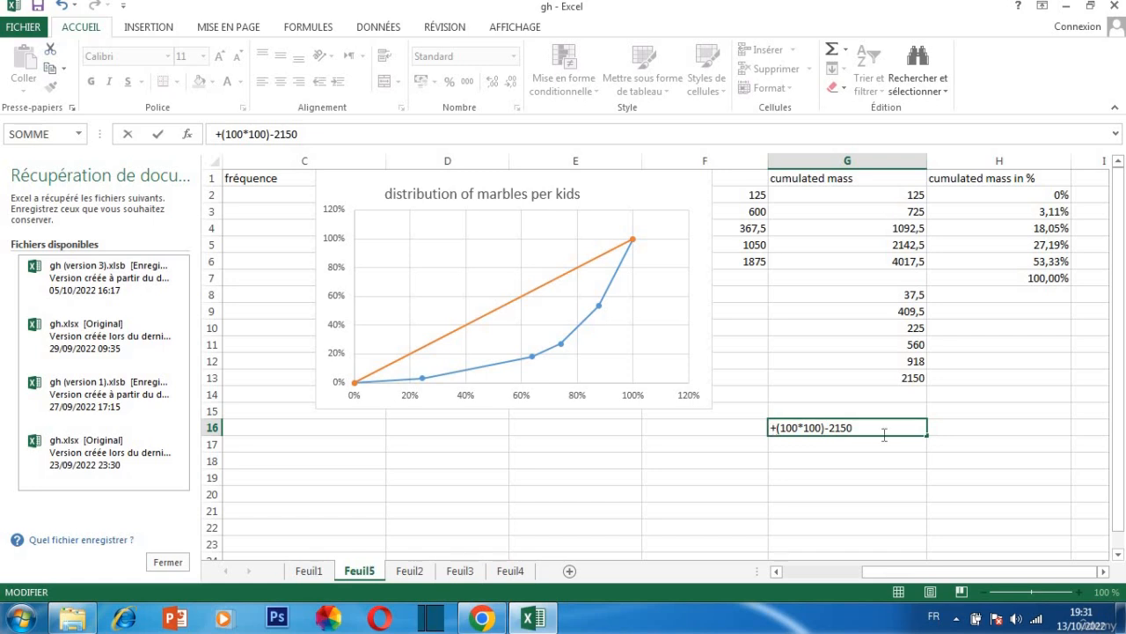
pyautogui.press('BackSpace')
pyautogui.write('=')
pyautogui.press('Return')
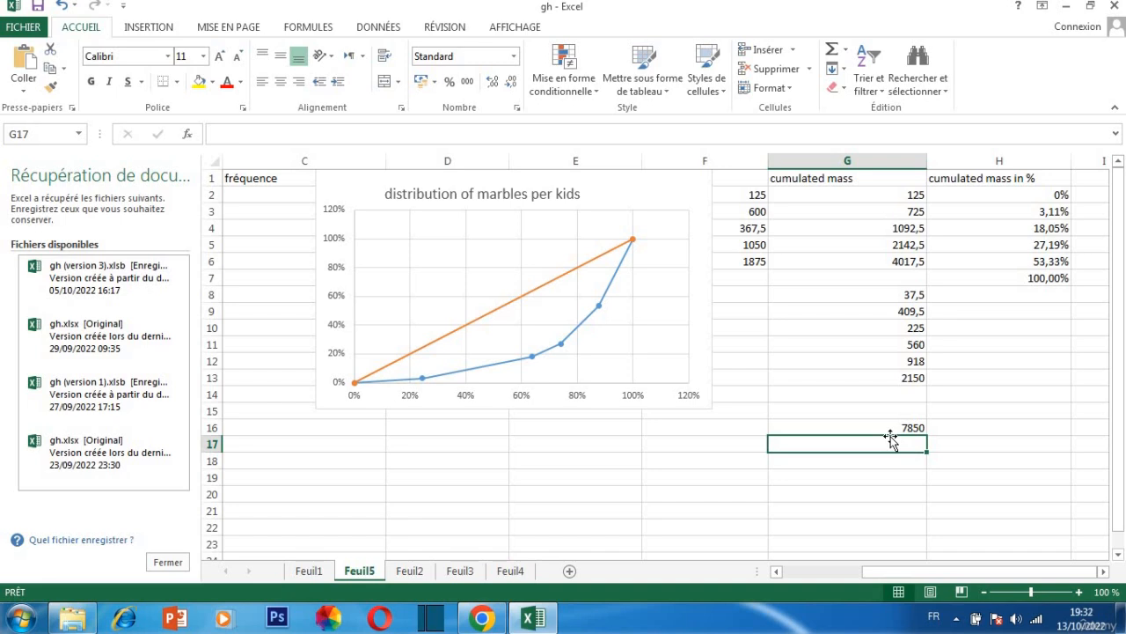
# Label cell D18 below the chart "gini index"
pyautogui.click(396, 463)
pyautogui.click(401, 468)
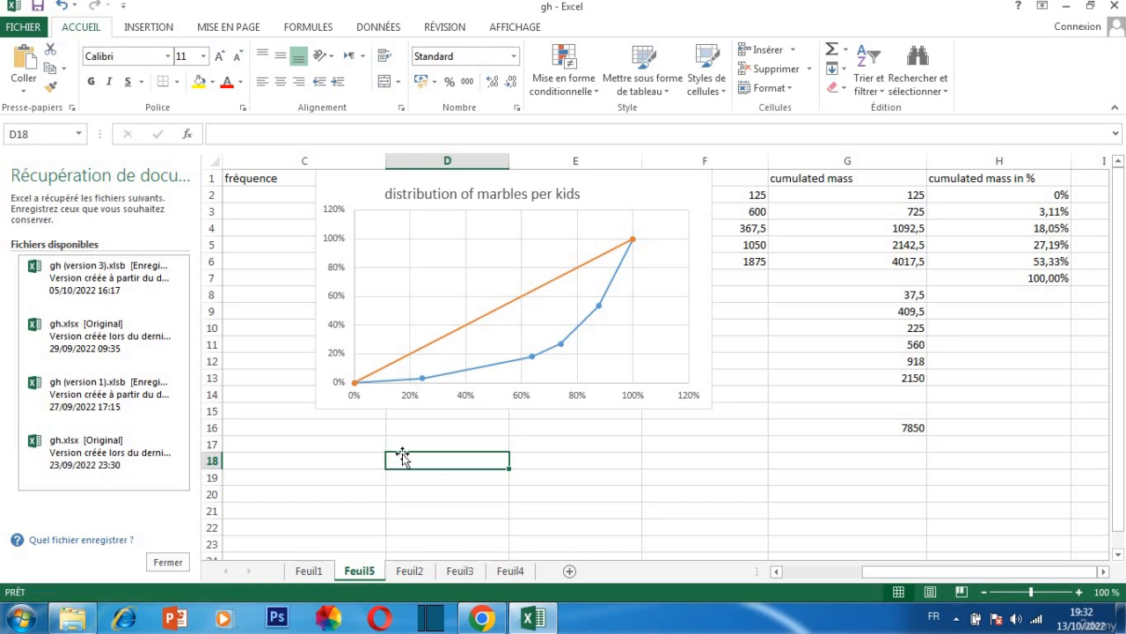
pyautogui.doubleClick(404, 460)
pyautogui.write('gi')
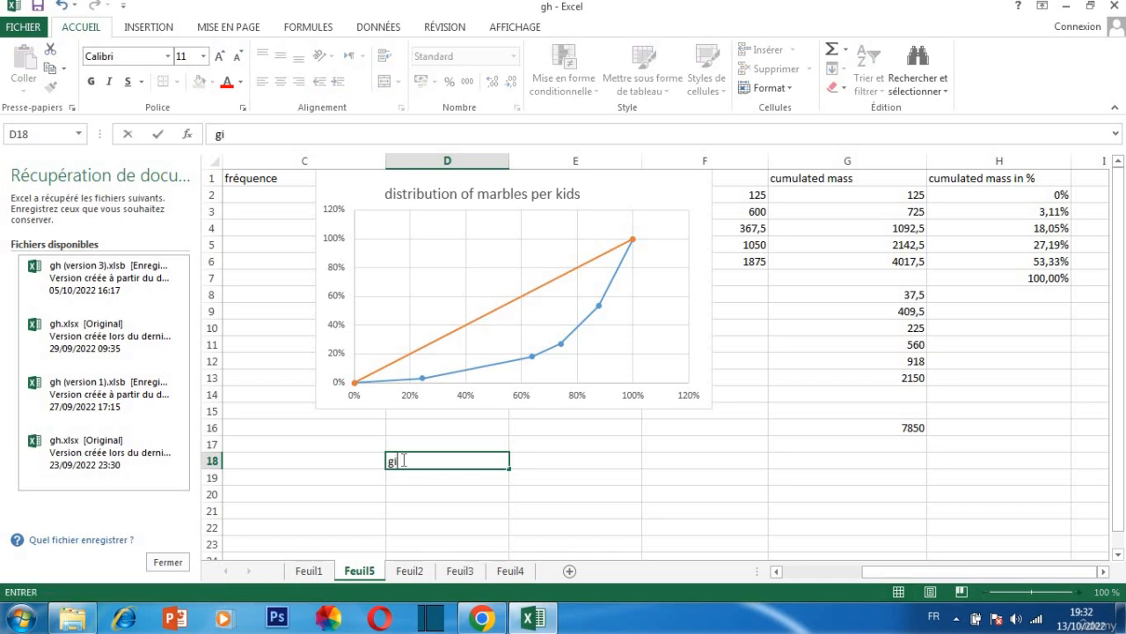
pyautogui.write('ni index')
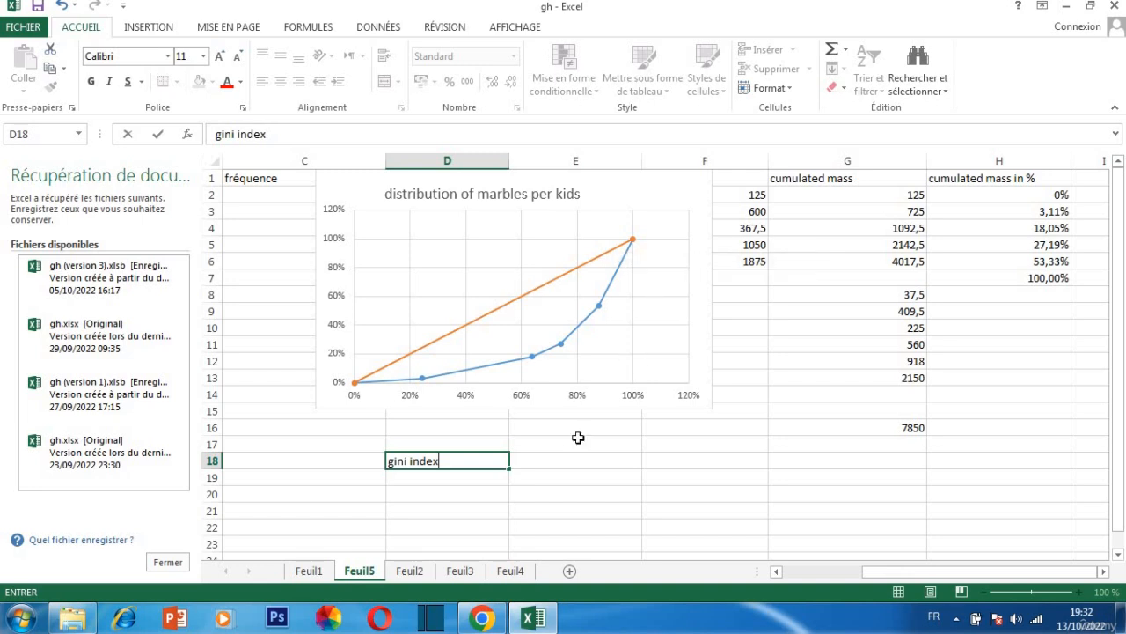
# Calculate the Gini index in cell D19 by dividing cell G16 by 10000 (=G16/10000)
pyautogui.click(404, 482)
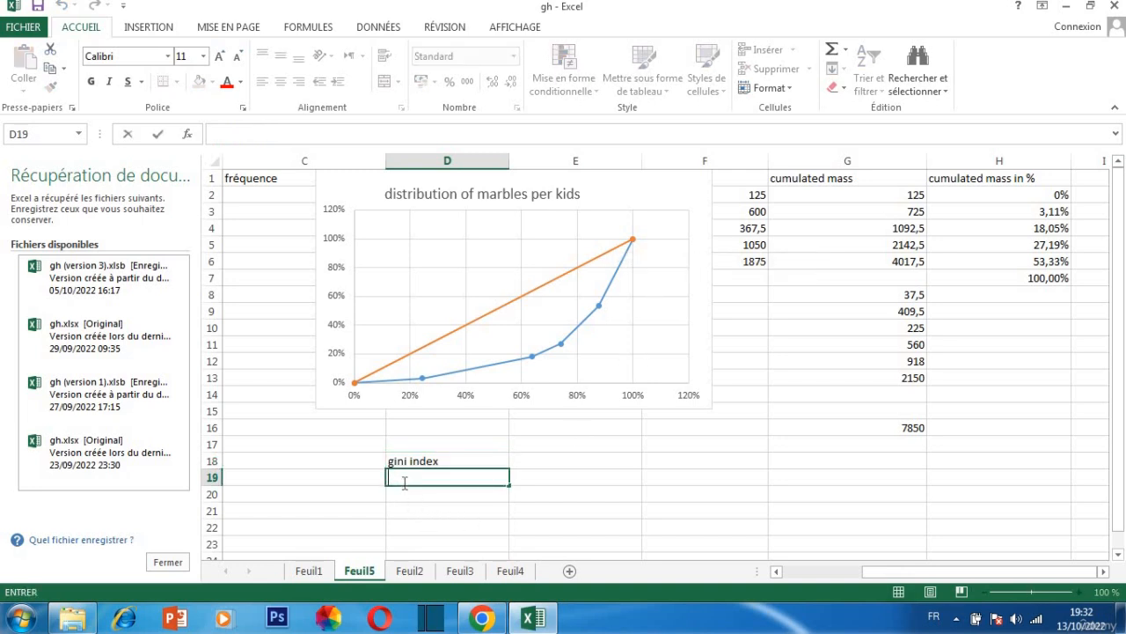
pyautogui.write('=')
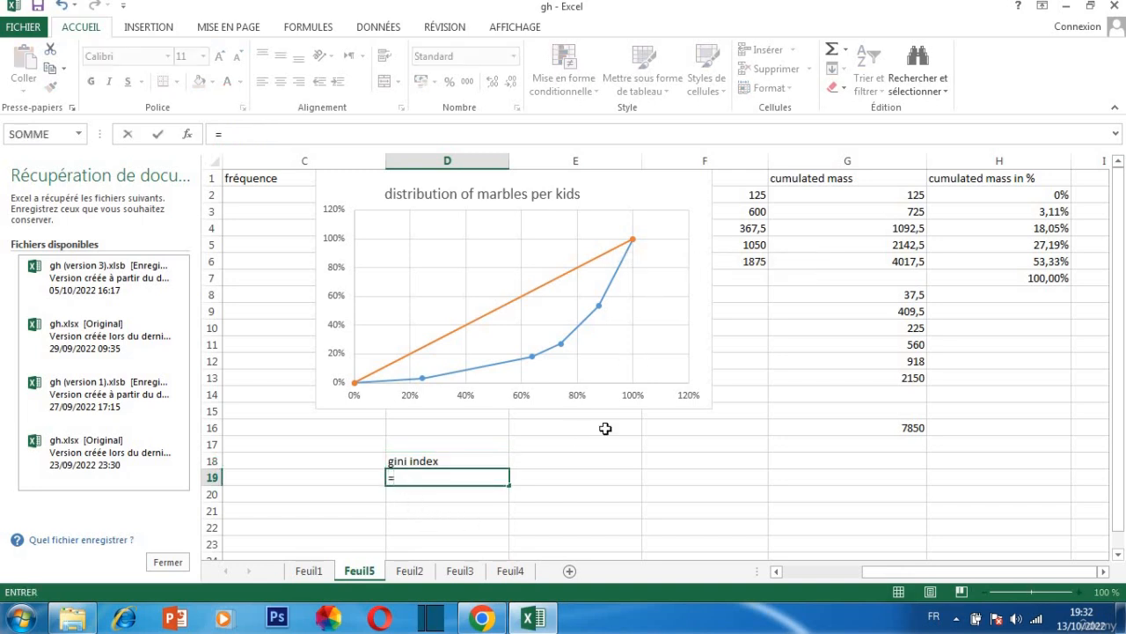
pyautogui.click(876, 428)
pyautogui.write('/')
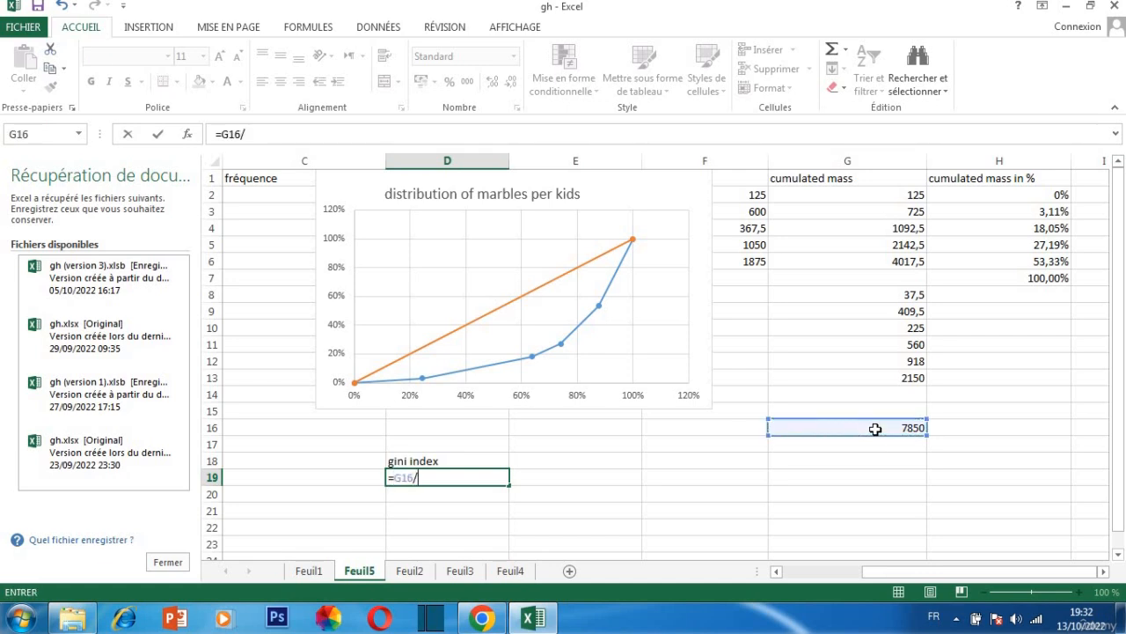
pyautogui.write('10000')
pyautogui.press('Return')
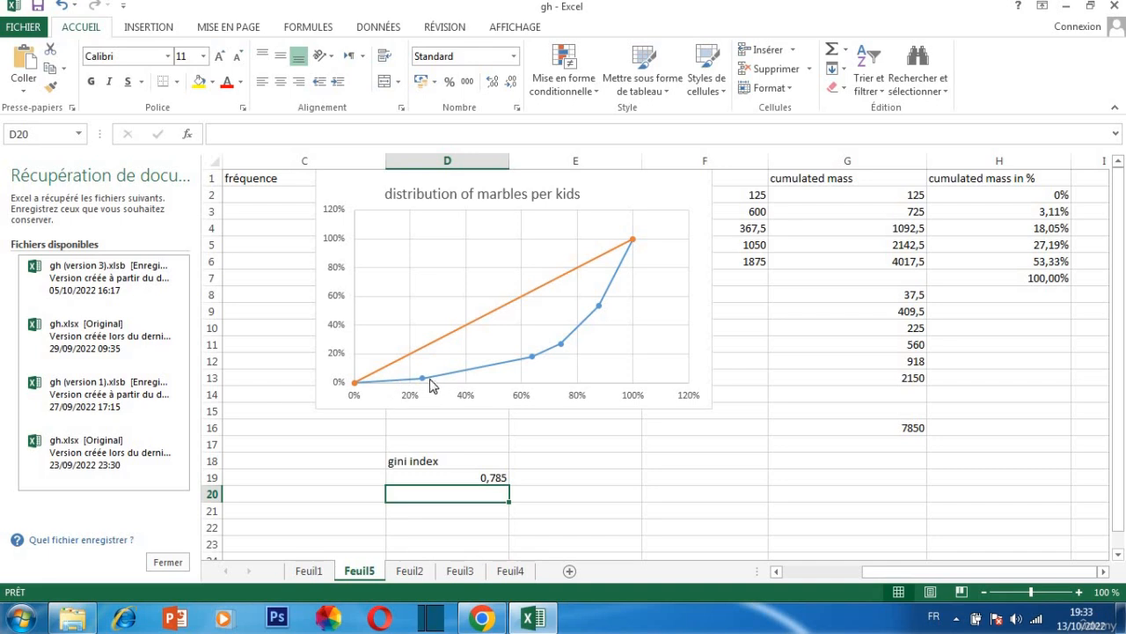
# Check the coordinates of the concentration curve's points in the chart
pyautogui.moveTo(421, 380)
pyautogui.moveTo(531, 365)
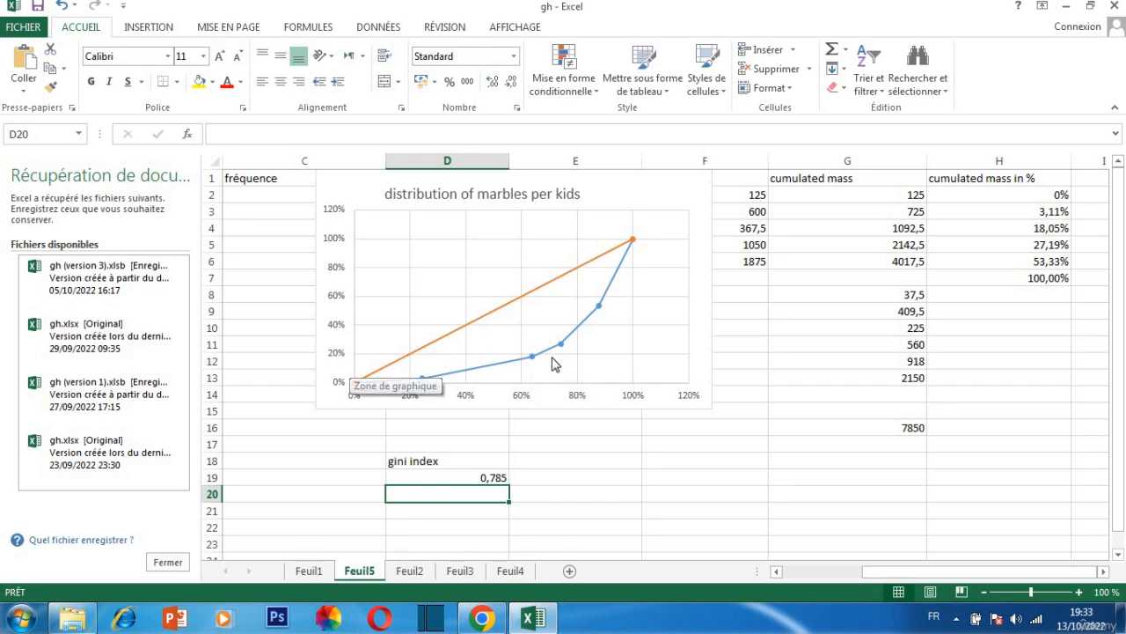
pyautogui.moveTo(563, 350)
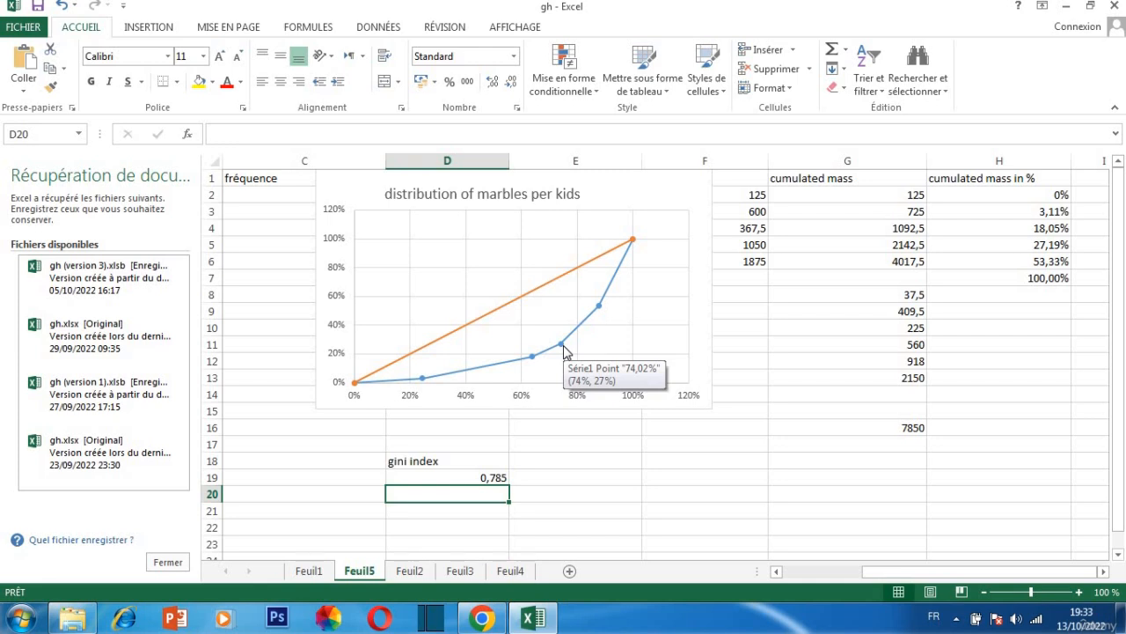